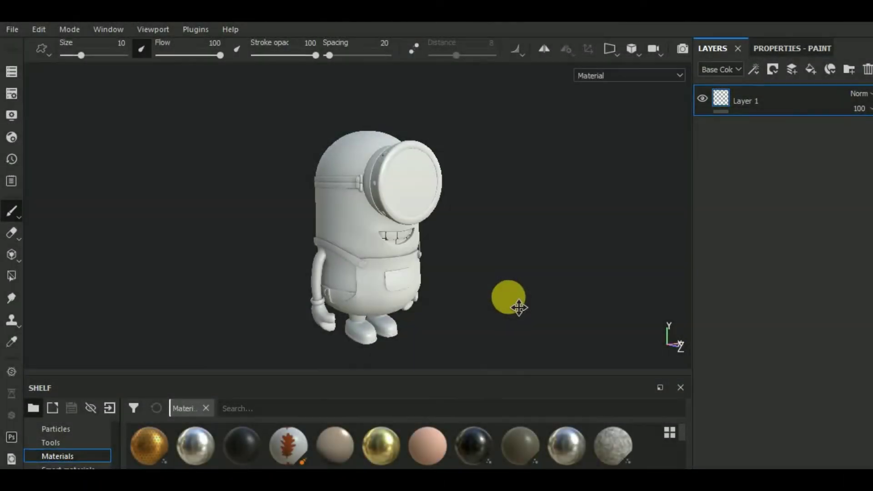
- Orbit the viewport camera slightly to frame the untextured white Minion
left_click_drag(519, 308, 494, 289, "alt")
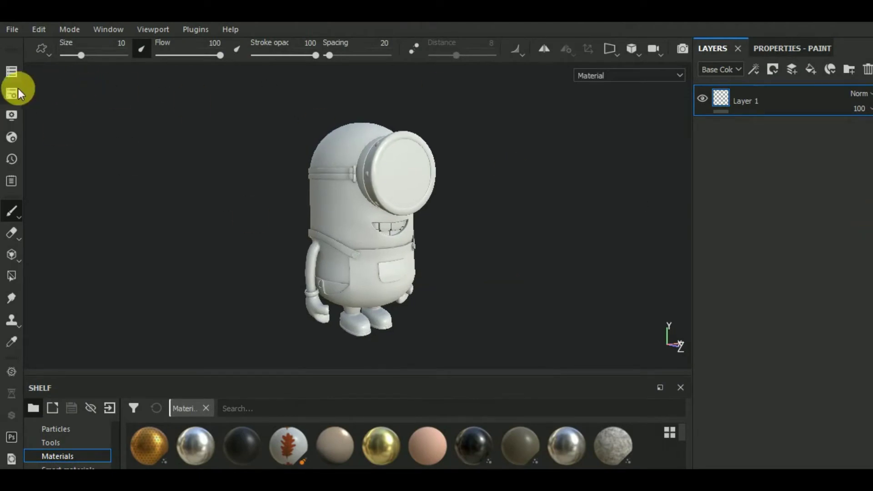
- Show the Texture Set List, make 'body' the active set, and toggle its visibility off and on
left_click(14, 73)
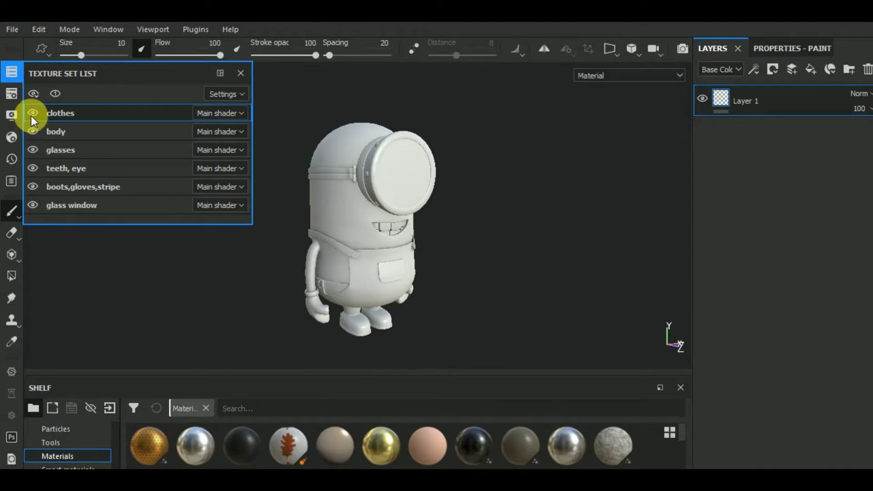
left_click(62, 130)
left_click(34, 131)
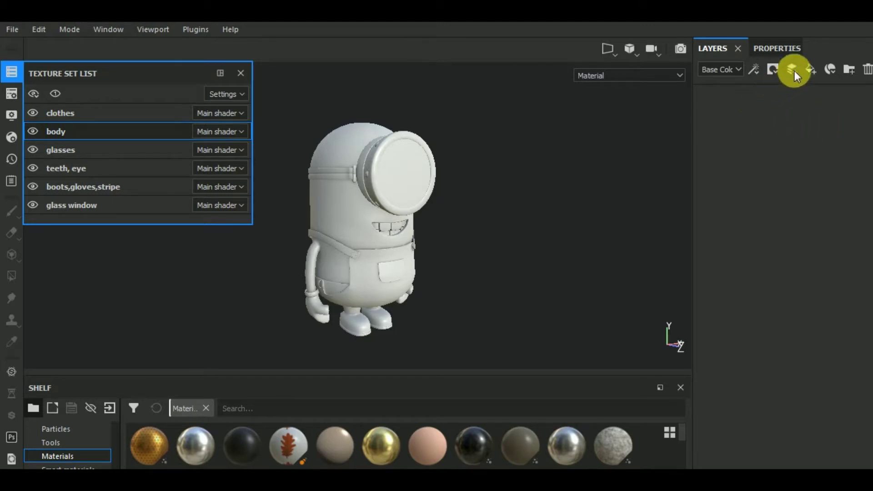
- Add a fill layer to the body set with a saturated yellow-orange base colour
left_click(812, 68)
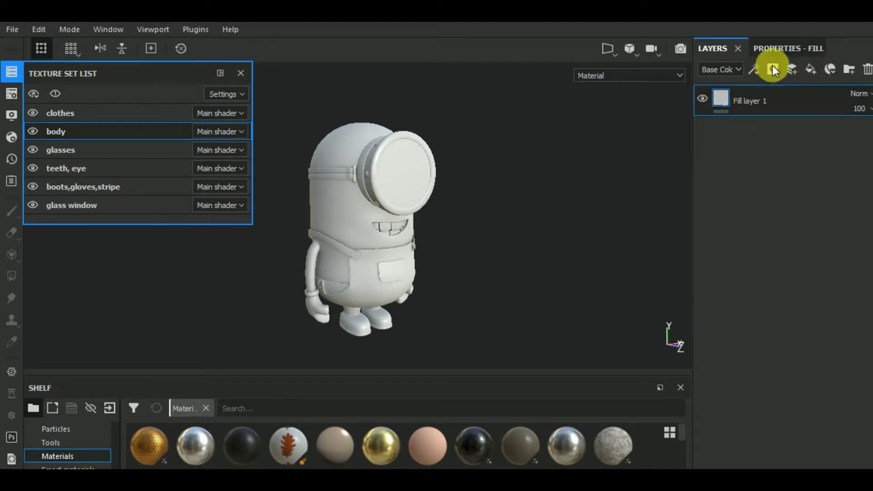
left_click(787, 50)
left_click(762, 401)
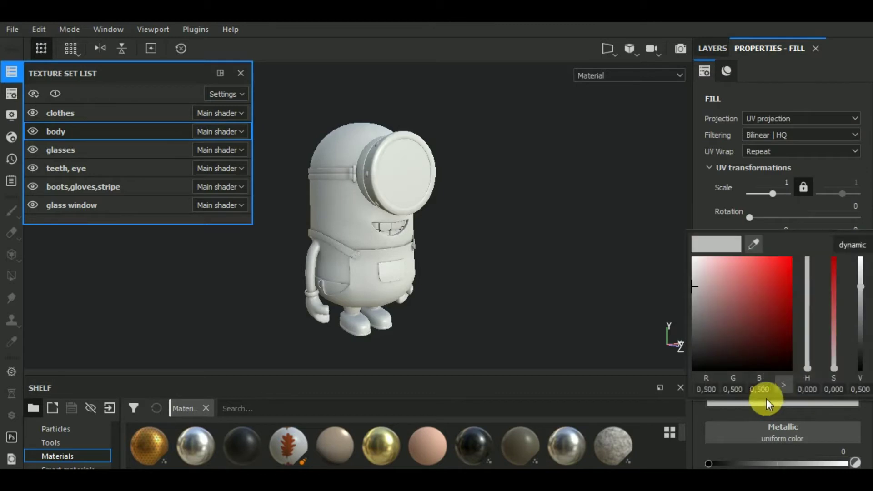
left_click_drag(807, 375, 807, 361)
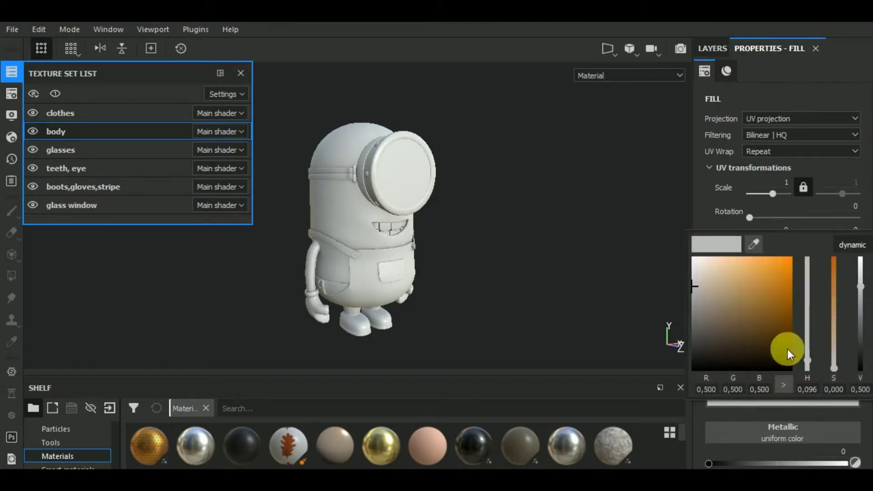
left_click(742, 286)
mouse_move(743, 287)
left_mouse_down()
mouse_move(788, 261)
mouse_move(783, 265)
left_mouse_up()
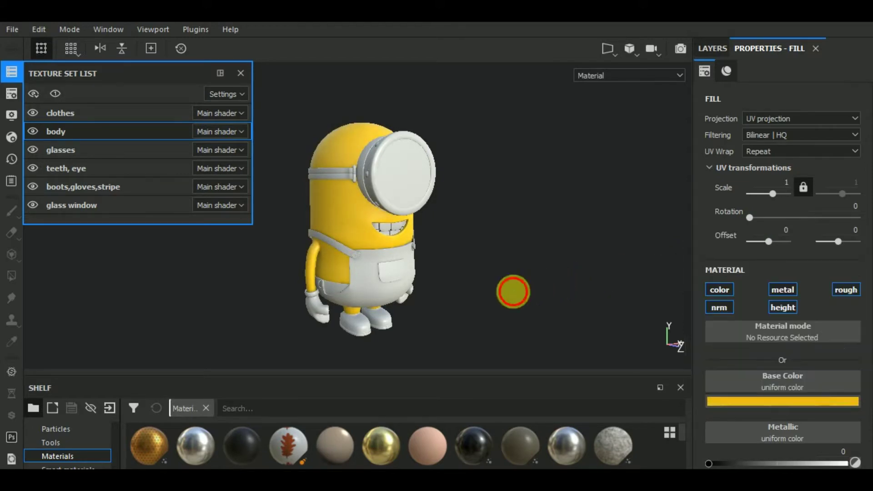
mouse_move(512, 288)
left_mouse_down("alt")
mouse_move(462, 284)
mouse_move(525, 282)
left_mouse_up("alt")
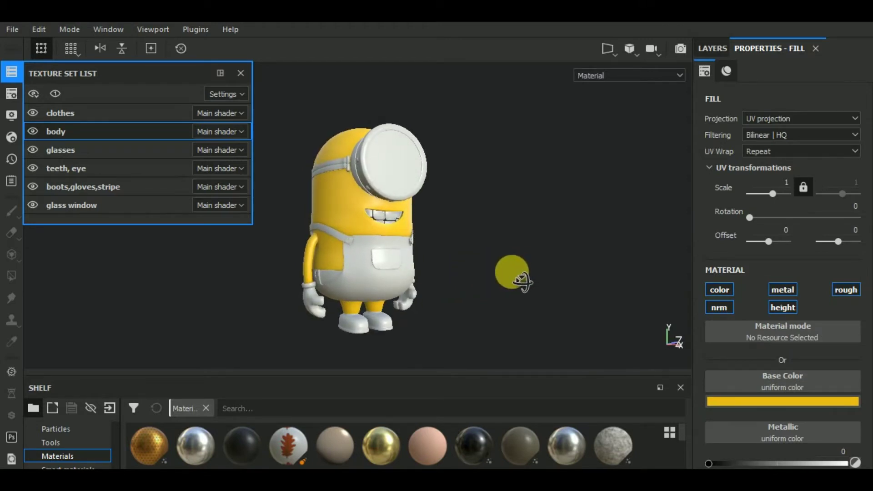
left_click_drag(525, 282, 504, 281, "alt")
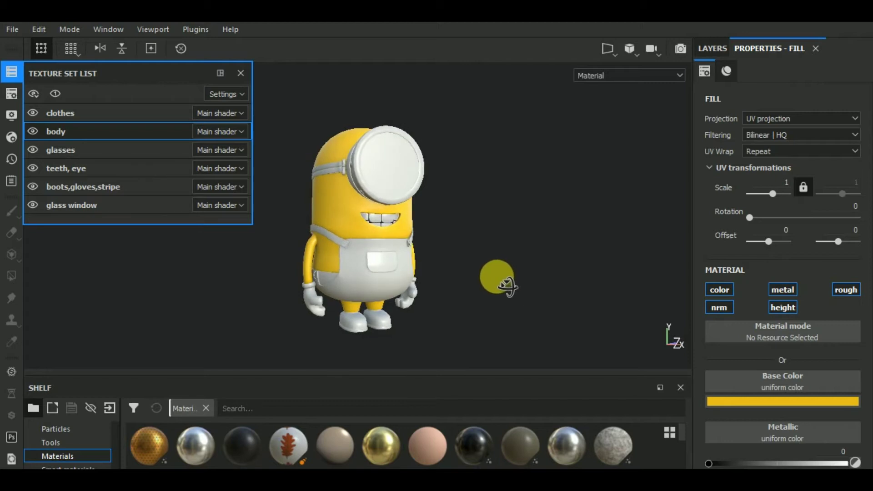
- Give Fill layer 1 a black mask and set Polygon Fill to whole-mesh mode to reveal the skin
left_click(712, 49)
left_click(774, 69)
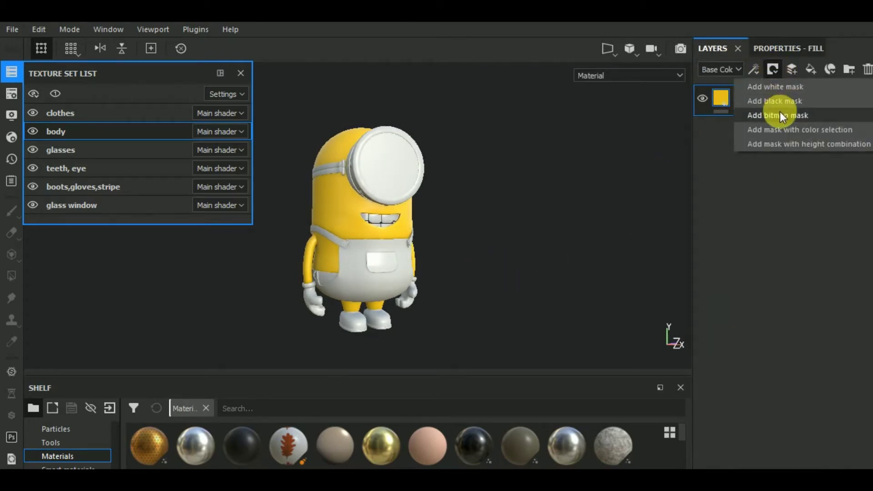
left_click(787, 102)
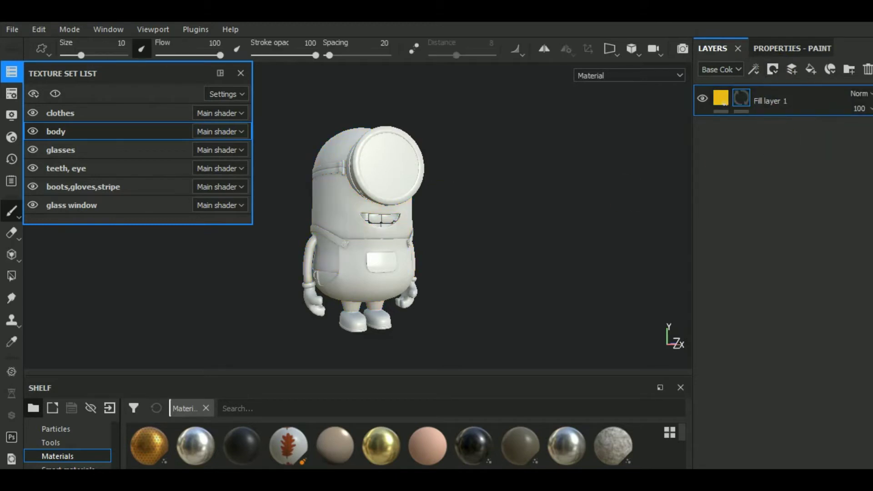
left_click(12, 275)
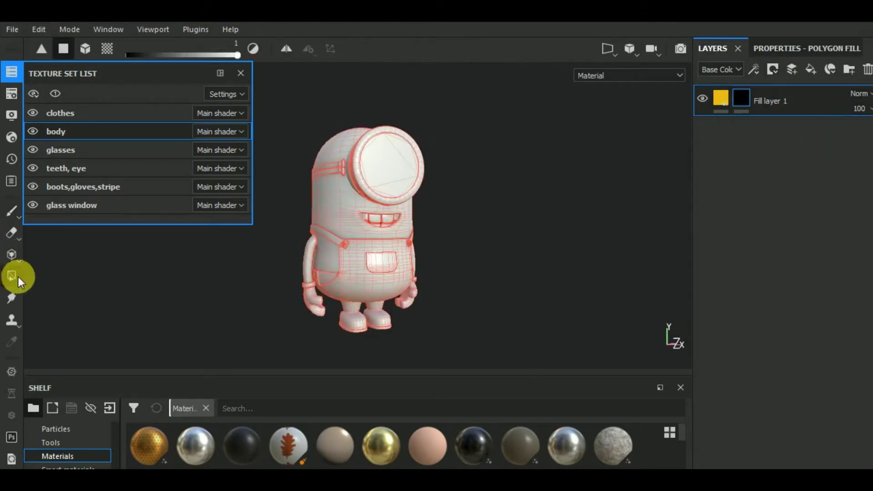
left_click(792, 50)
left_click(787, 70)
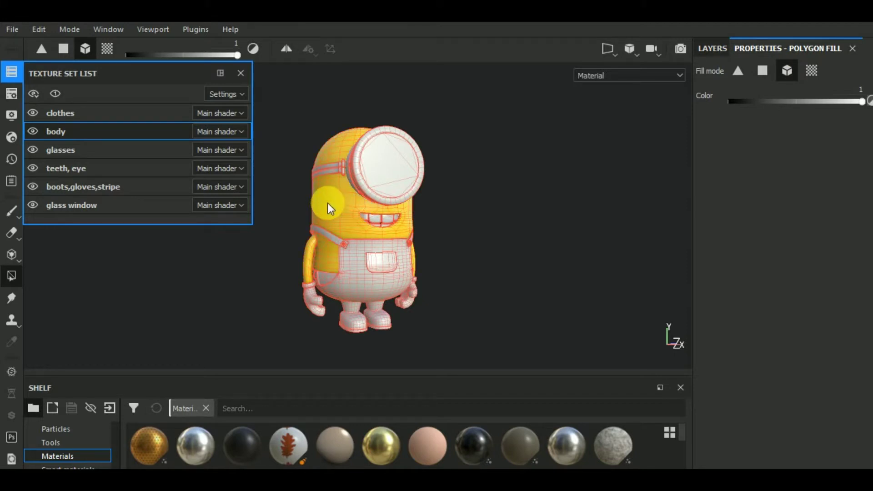
left_click(715, 48)
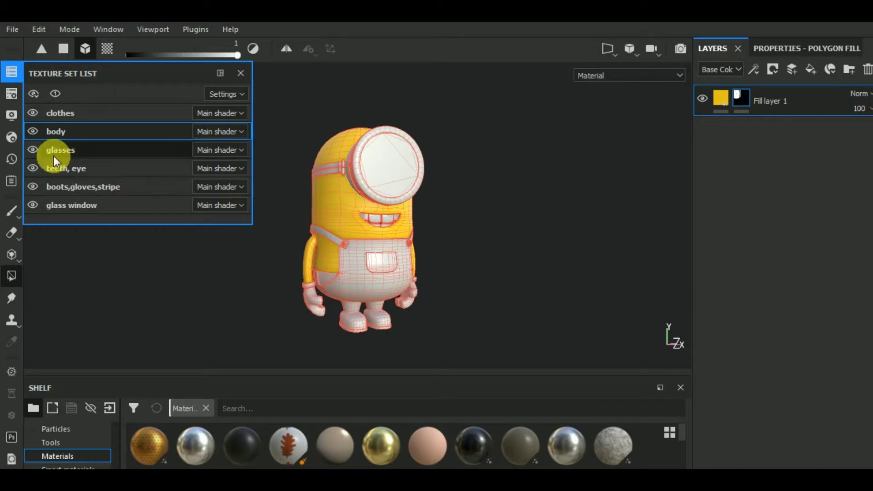
- Add the Fabric Denim Washed Out smart material, found by searching 'denim', to the layer stack
left_click(249, 399)
type("de")
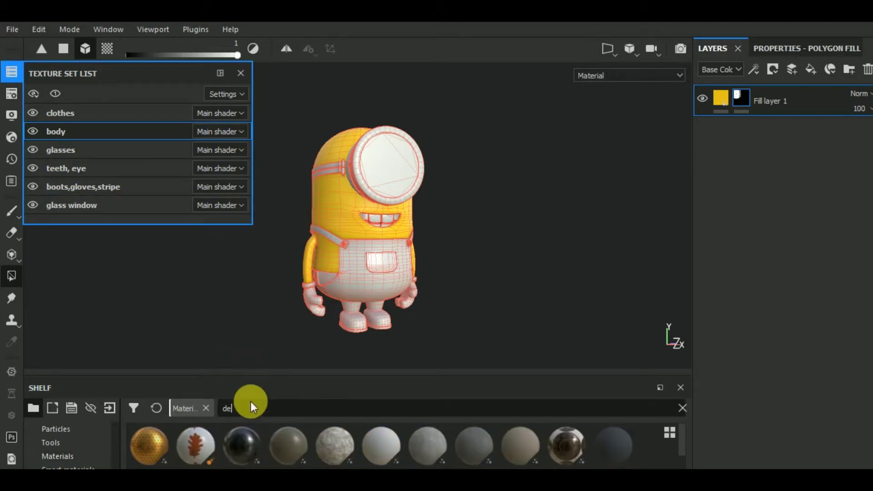
type("nim")
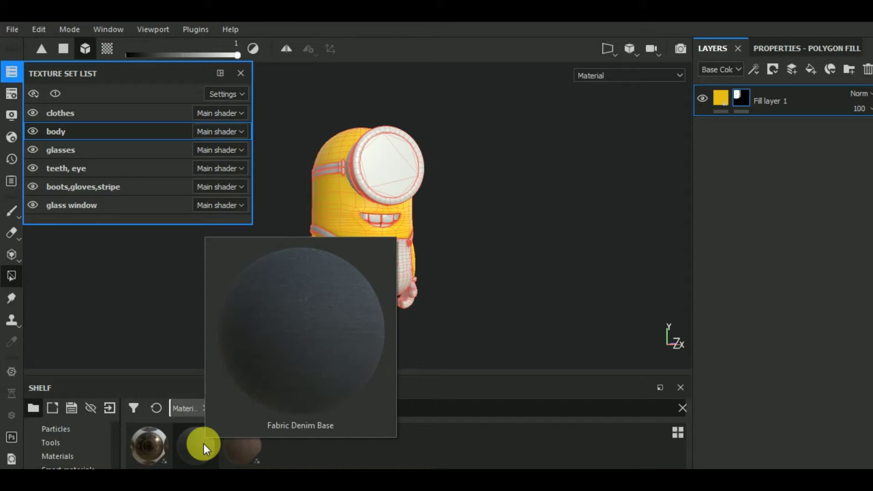
left_click(78, 467)
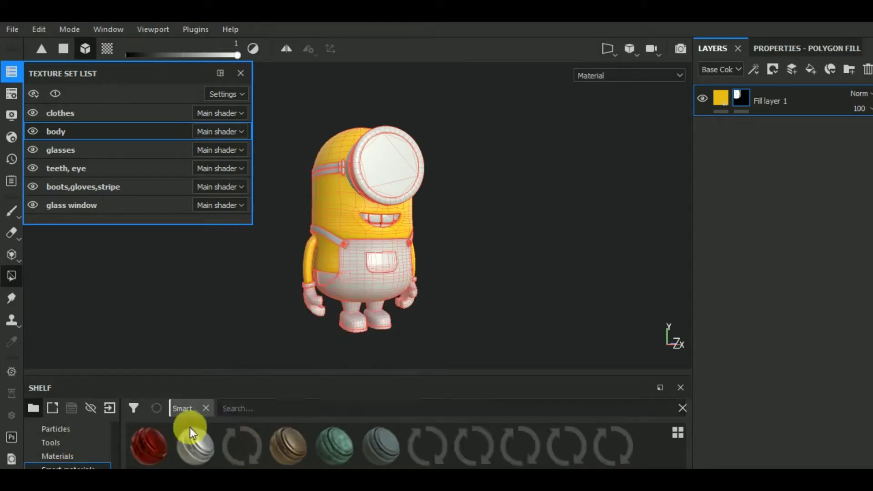
left_click(239, 411)
type("denim")
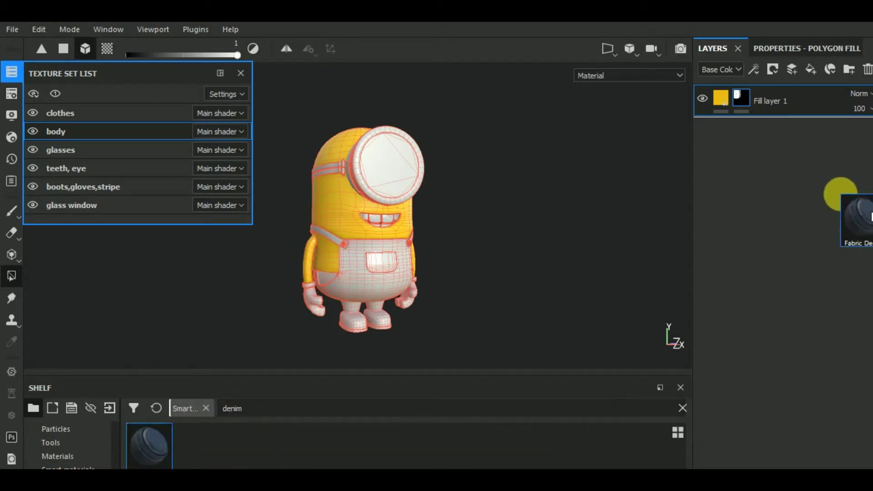
left_click_drag(162, 444, 791, 196)
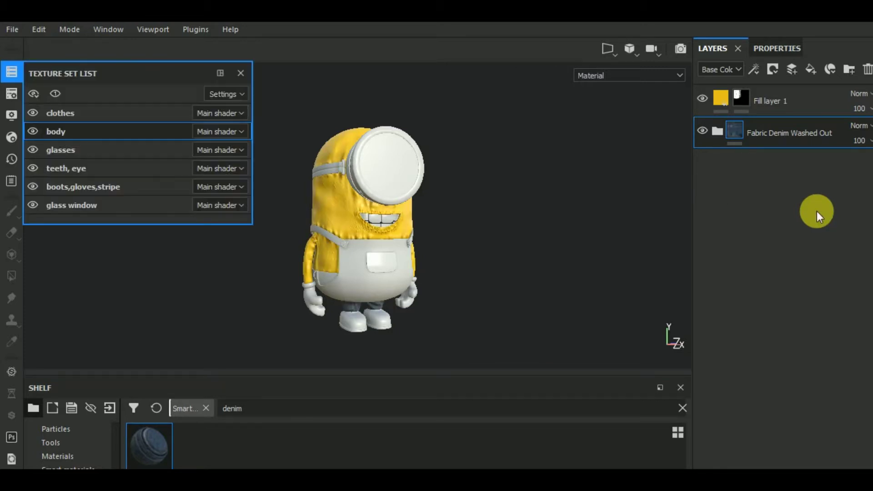
- Delete Stitches Motifs from the expanded denim folder and select its bottom fill layer
scroll(362, 326, "up", 1)
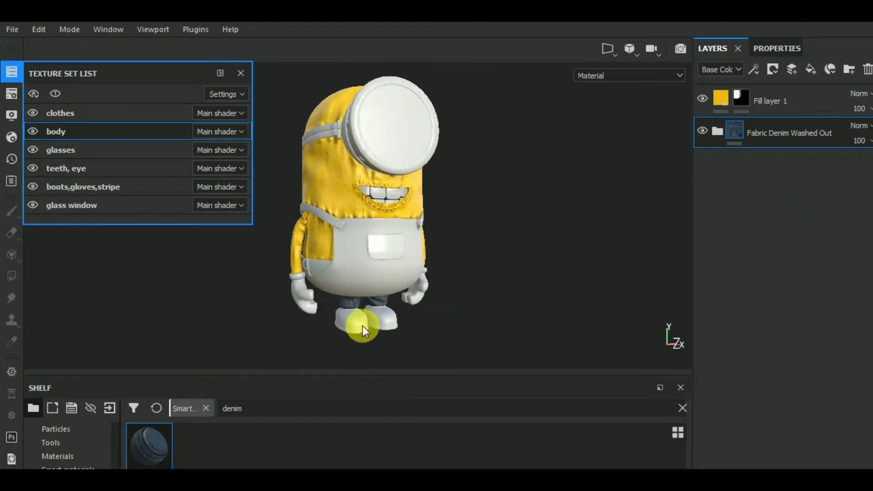
scroll(364, 321, "up", 4)
left_click(717, 131)
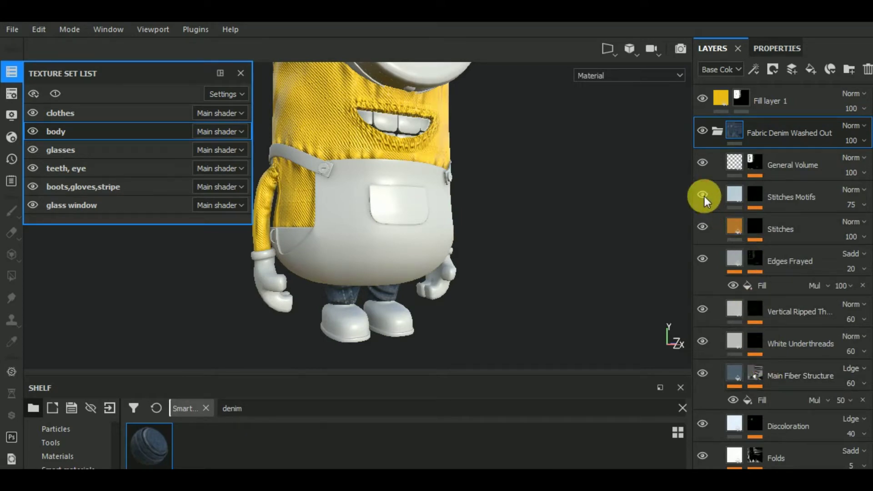
left_click(768, 200)
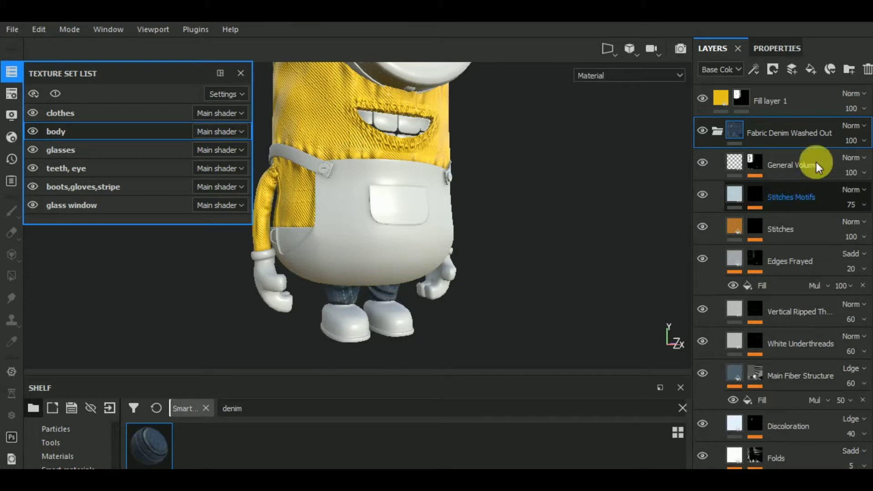
left_click(864, 72)
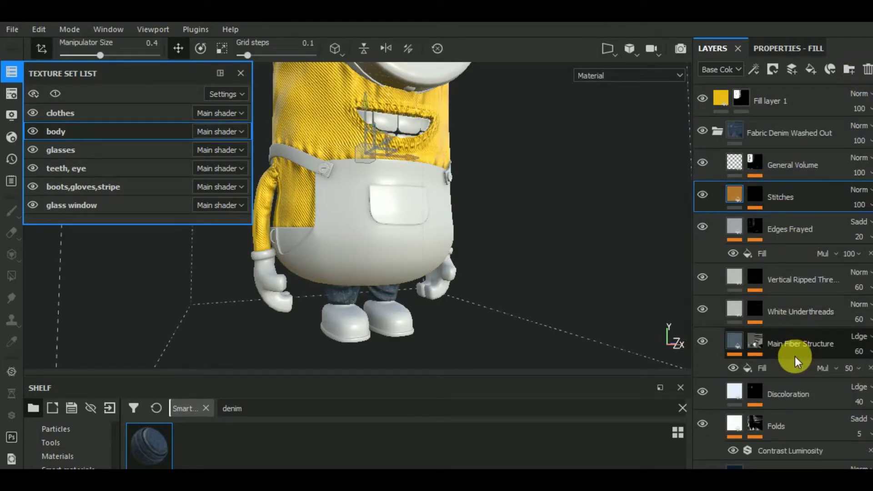
left_click(755, 467)
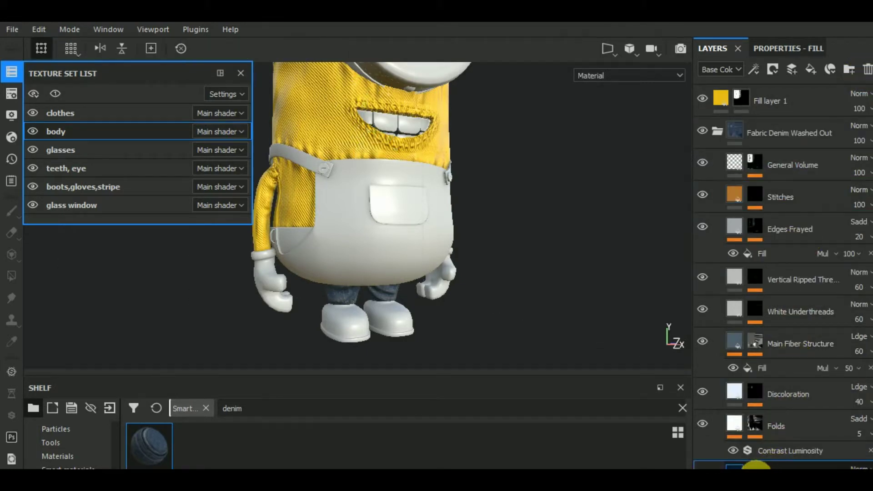
- Set the denim base fill colour to dark navy (R 0.018, G 0.064, B 0.156)
left_click(783, 49)
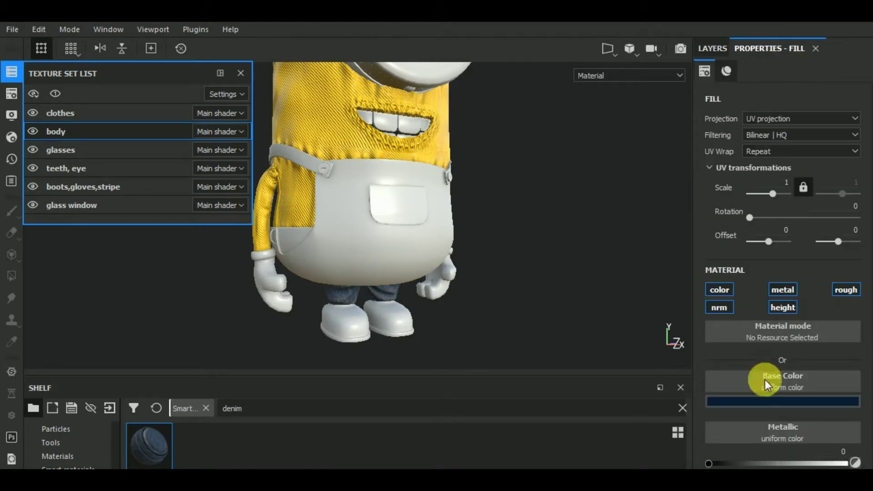
left_click(765, 401)
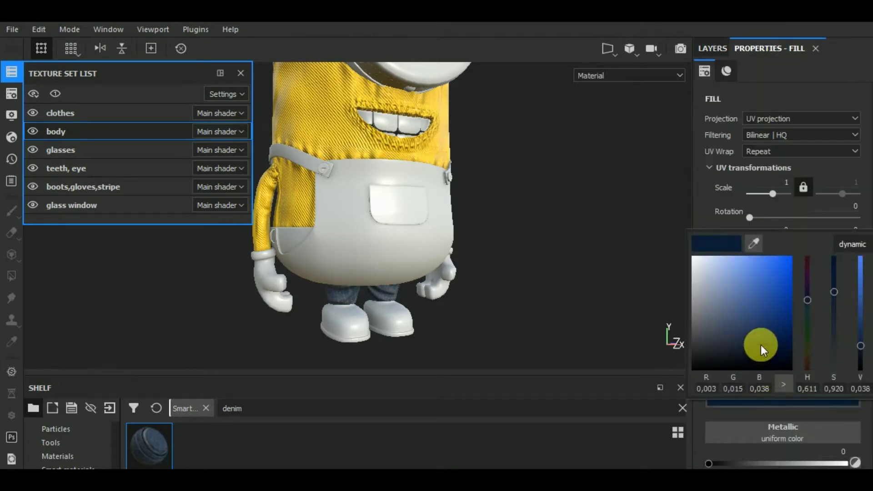
left_click_drag(760, 347, 760, 326)
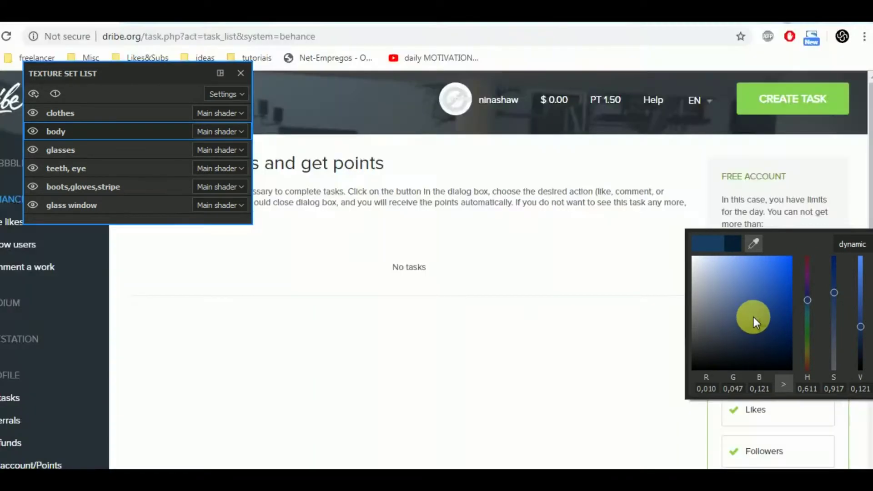
left_click_drag(759, 320, 754, 313)
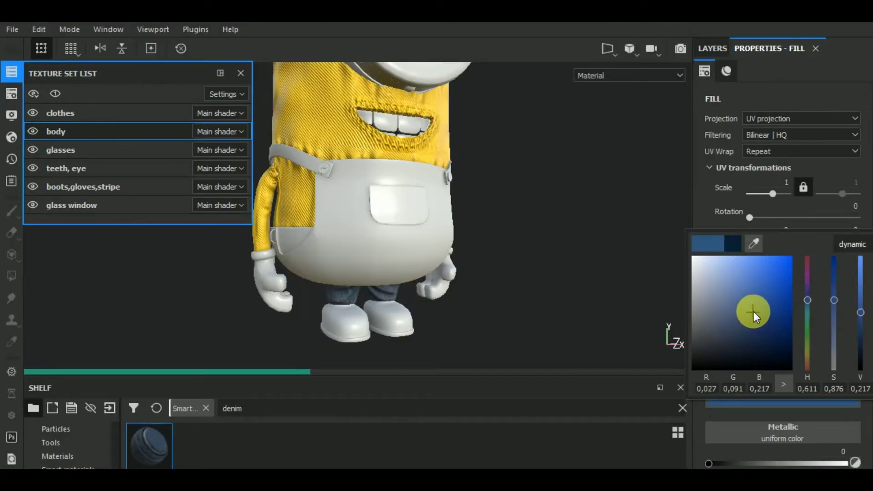
left_click_drag(754, 312, 755, 321)
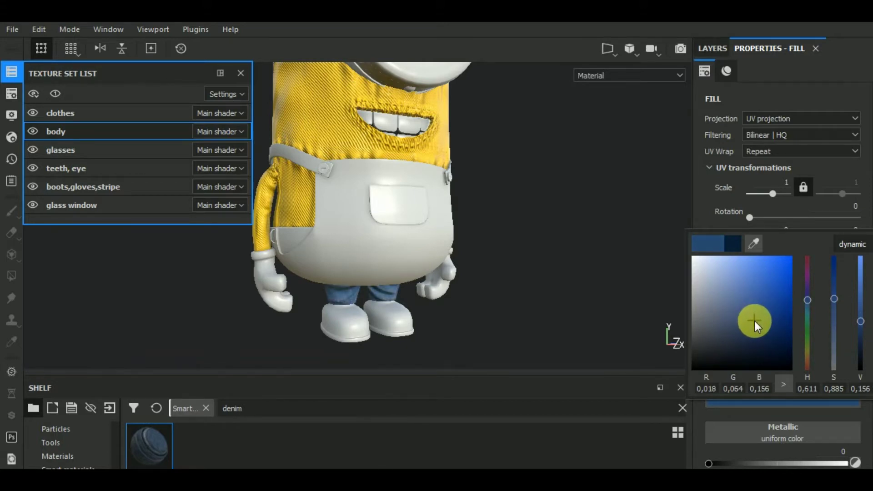
mouse_move(627, 324)
left_mouse_down("alt")
mouse_move(523, 313)
mouse_move(533, 314)
left_mouse_up("alt")
left_click(782, 398)
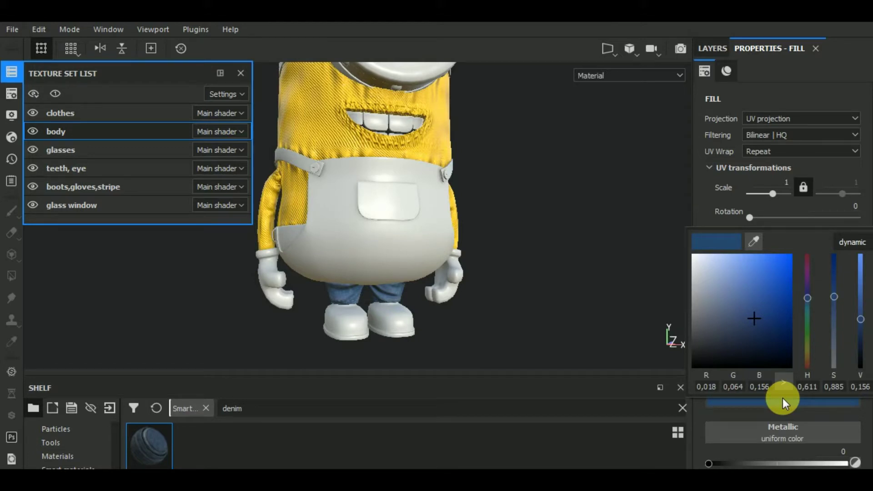
left_click(713, 49)
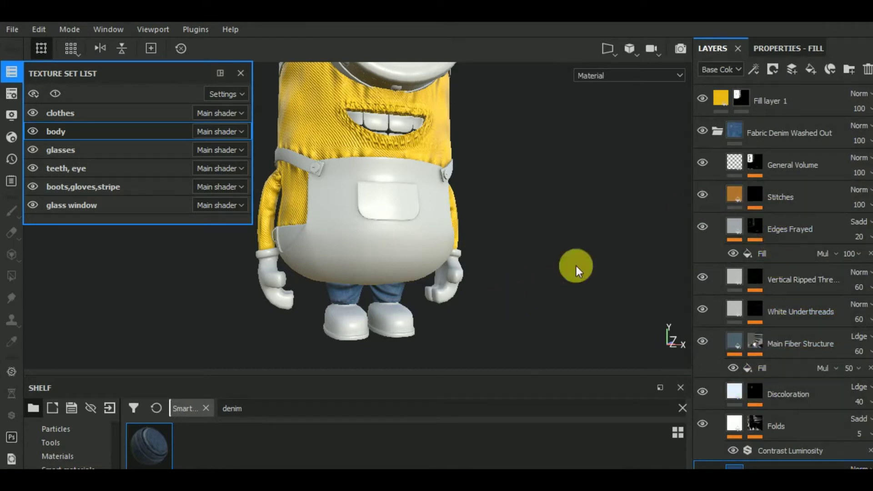
- Rotate and zoom around the Minion, checking the fill properties before returning to the layer stack
mouse_move(576, 264)
left_mouse_down("alt")
mouse_move(523, 318)
mouse_move(393, 314)
left_mouse_up("alt")
scroll(345, 302, "up", 2)
scroll(343, 302, "up", 3)
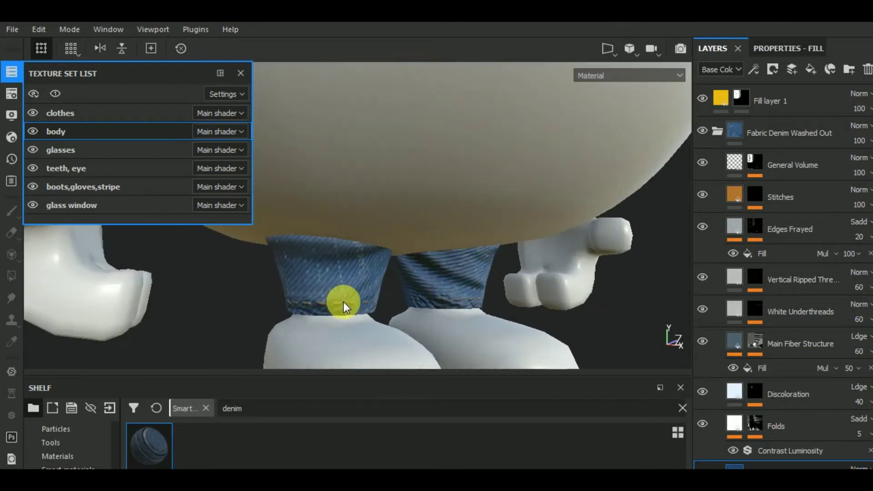
scroll(343, 302, "up", 1)
scroll(343, 302, "down", 5)
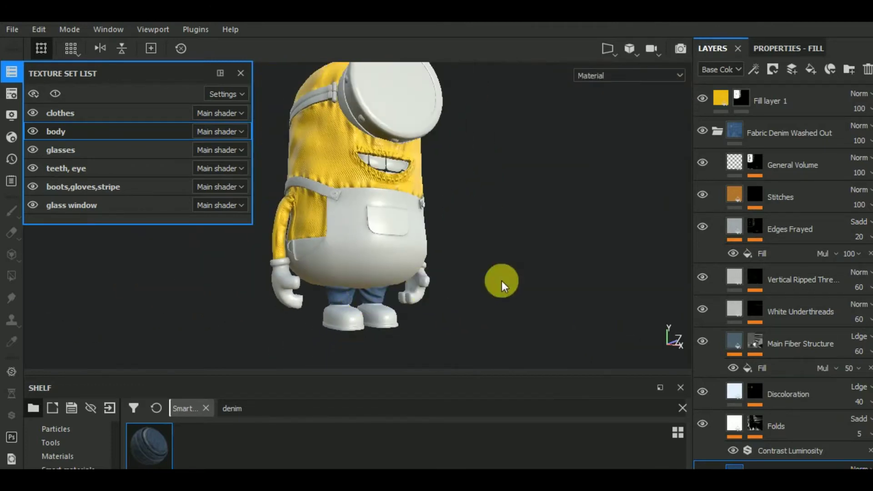
mouse_move(502, 281)
left_mouse_down("alt")
mouse_move(511, 318)
mouse_move(505, 327)
mouse_move(512, 314)
left_mouse_up("alt")
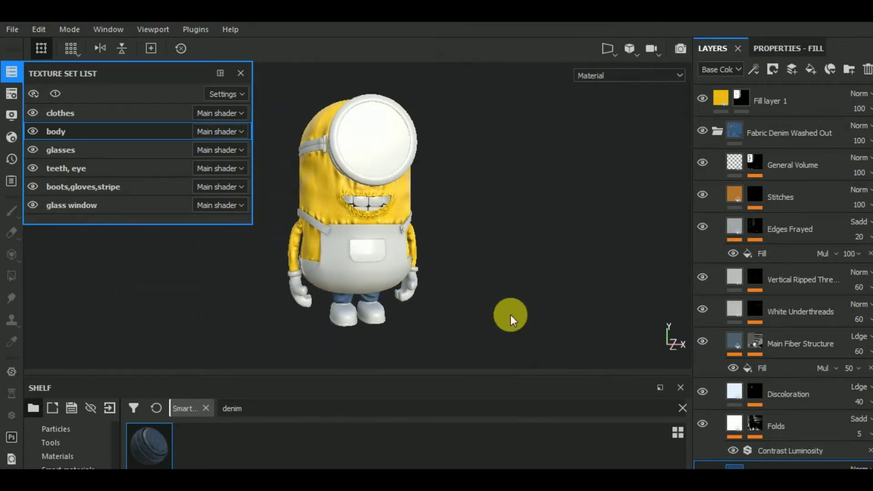
left_click(766, 48)
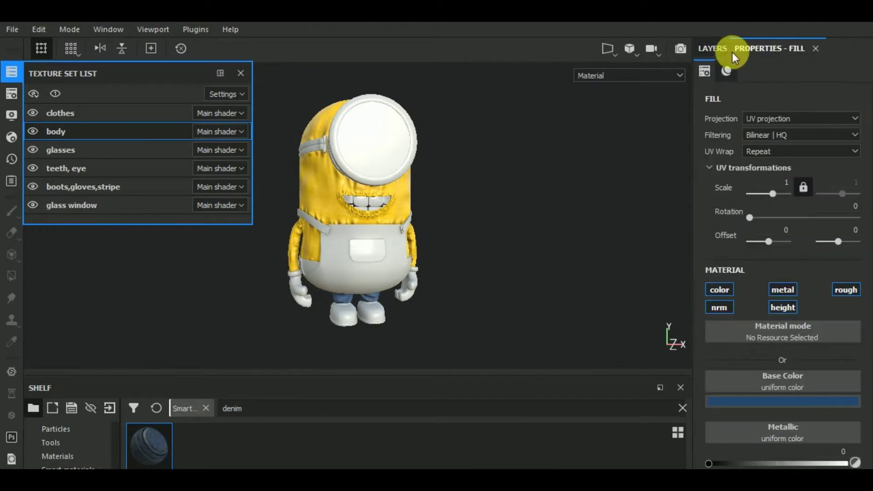
left_click(713, 48)
- Add a black mask to the collapsed Fabric Denim Washed Out folder, then try the Polygon Fill and Paint tools
left_click(716, 132)
left_click(773, 131)
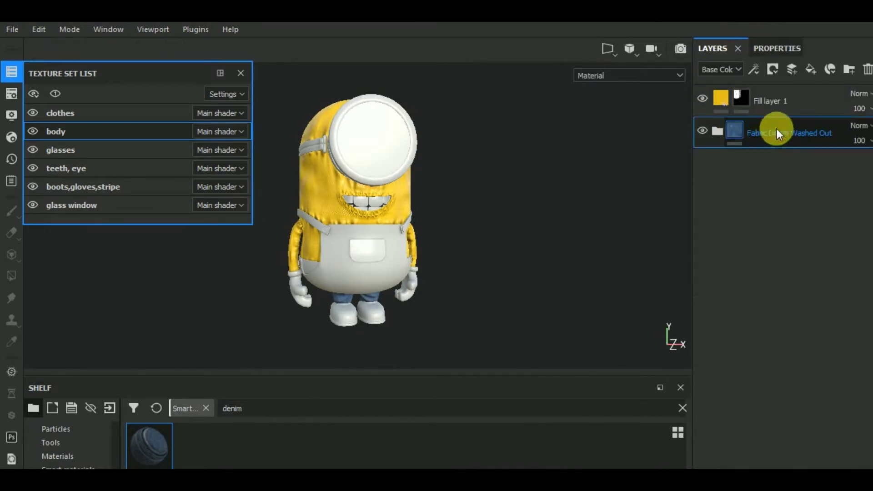
left_click(774, 71)
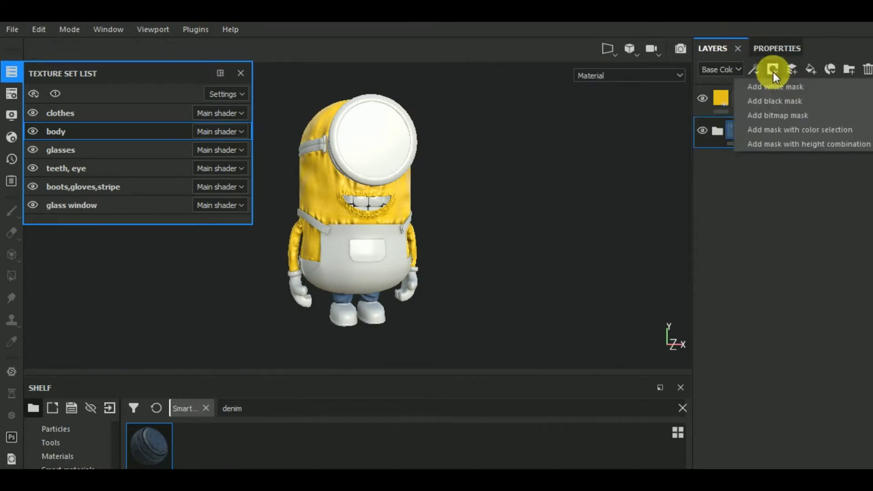
left_click(785, 104)
left_click(11, 276)
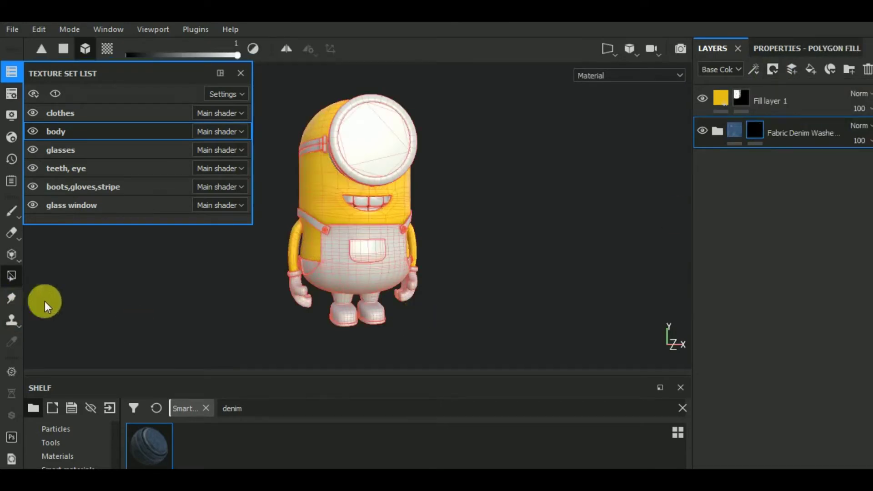
left_click_drag(402, 347, 415, 345, "alt")
scroll(354, 317, "up", 3)
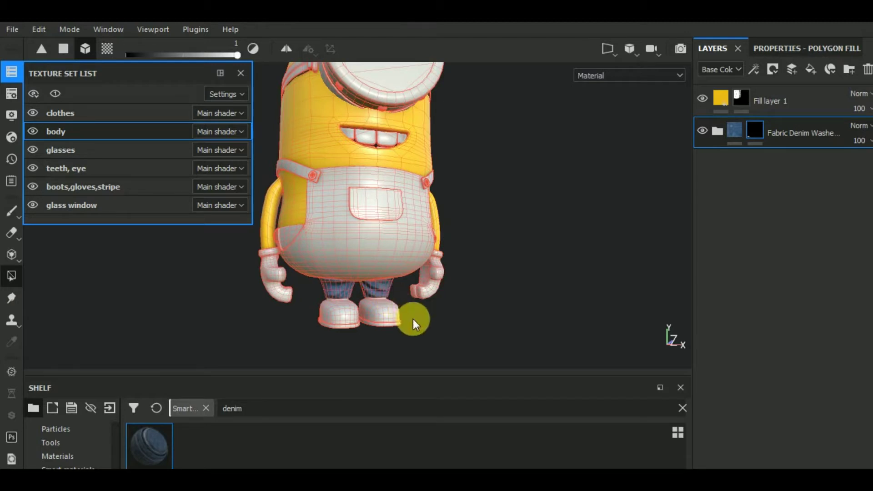
scroll(413, 318, "down", 3)
left_click(12, 211)
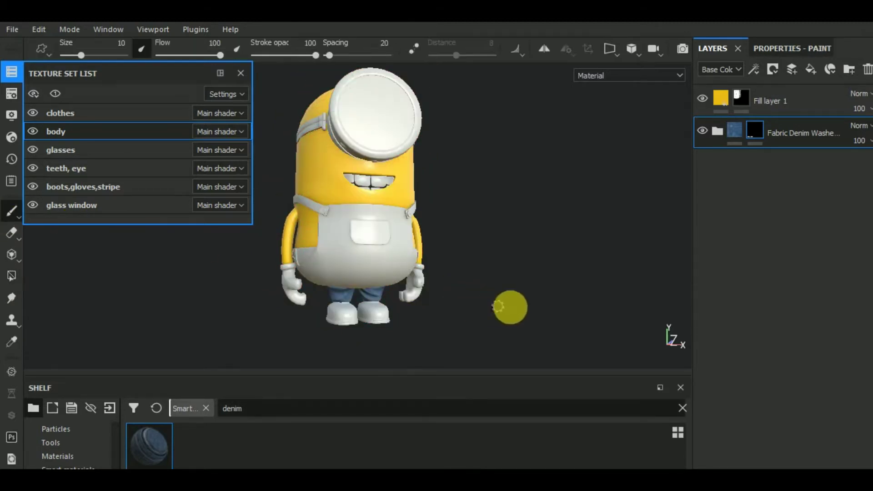
mouse_move(509, 306)
left_mouse_down("alt")
mouse_move(523, 328)
mouse_move(469, 326)
left_mouse_up("alt")
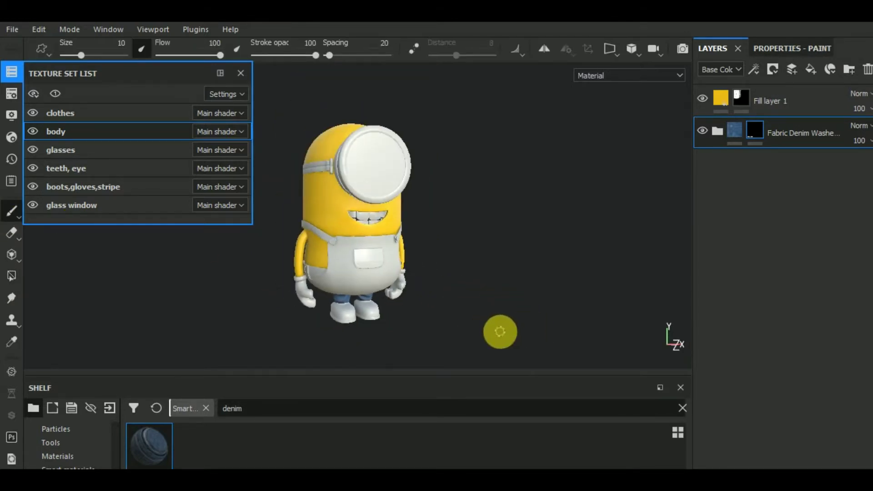
- Copy the denim folder from body and paste it into the clothes set, replacing empty Layer 1
left_click(63, 115)
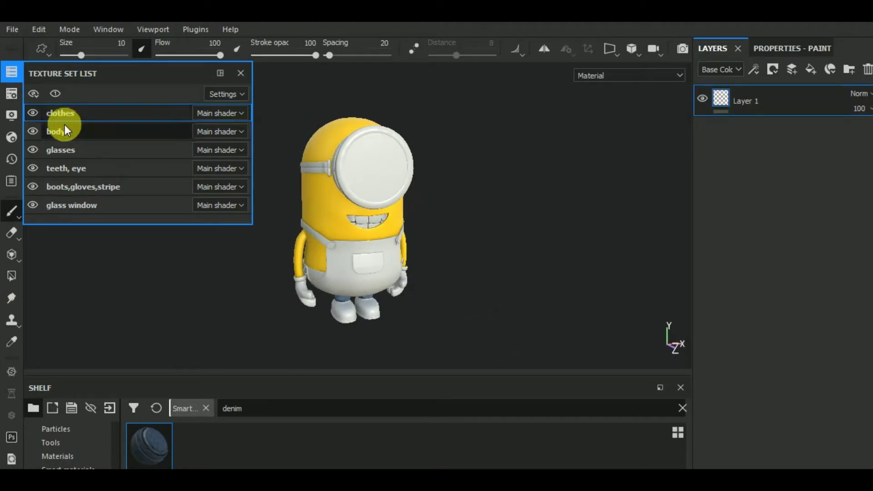
left_click(66, 131)
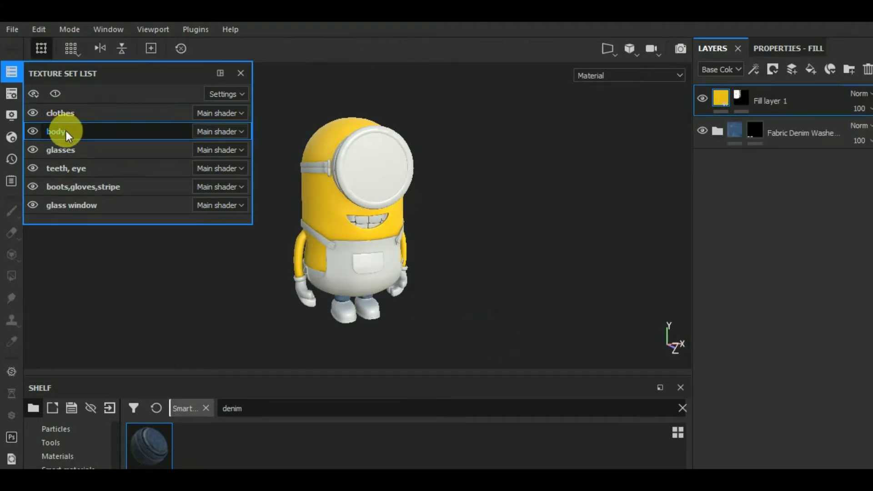
left_click(785, 132)
right_click(785, 131)
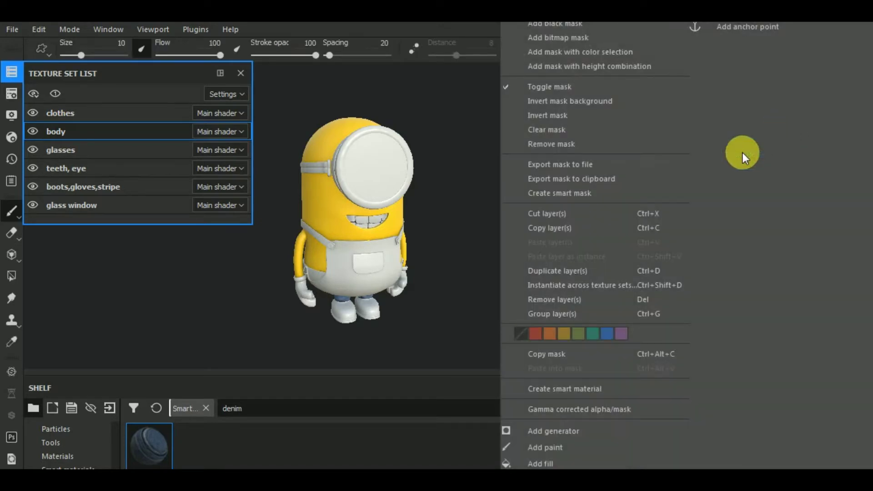
left_click(585, 227)
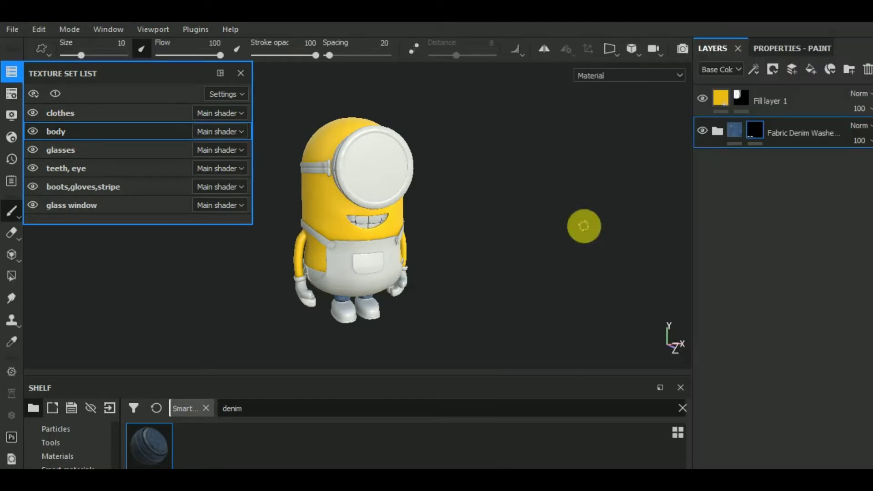
left_click(80, 118)
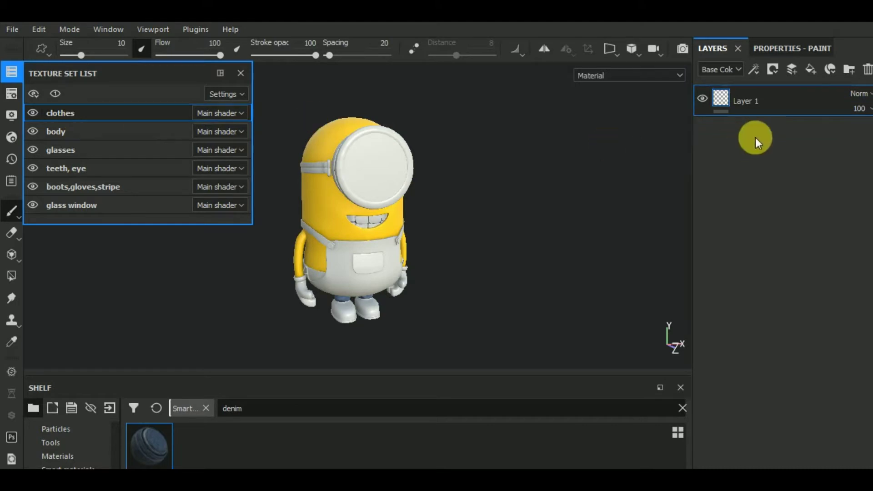
left_click(864, 75)
right_click(778, 122)
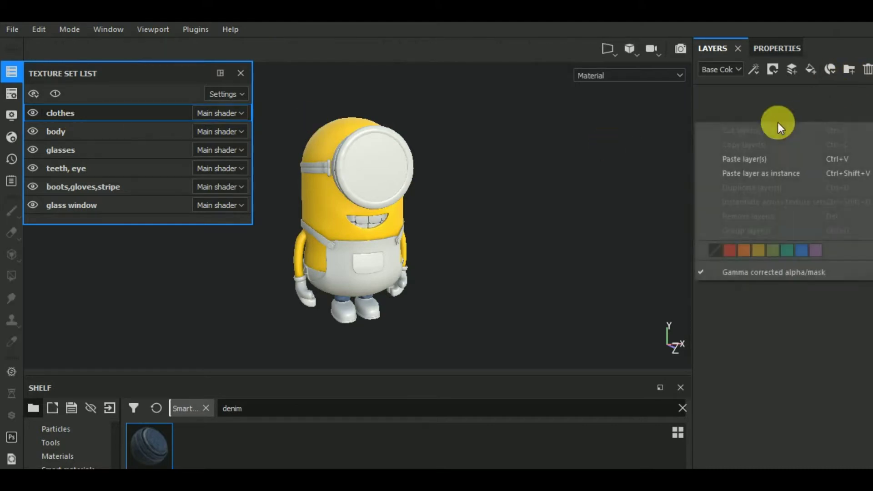
left_click(768, 156)
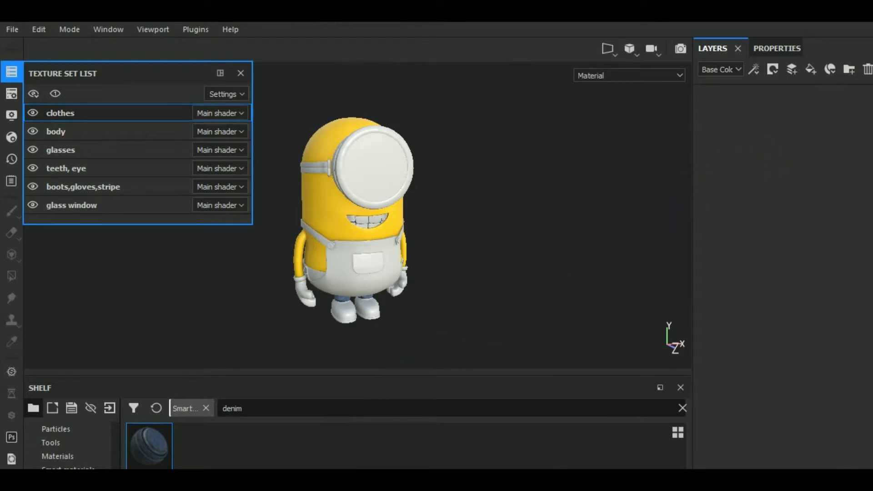
- Black-mask the pasted denim and polygon-fill it so only the overalls turn denim
right_click(757, 97)
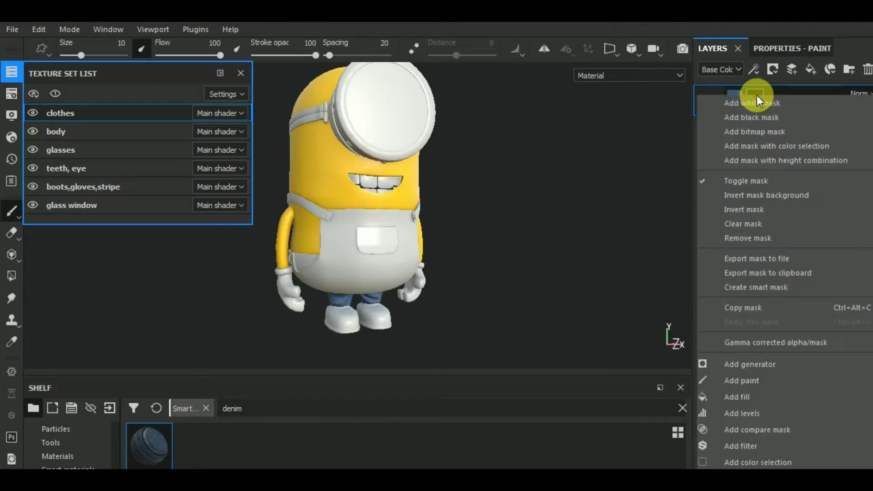
left_click(748, 226)
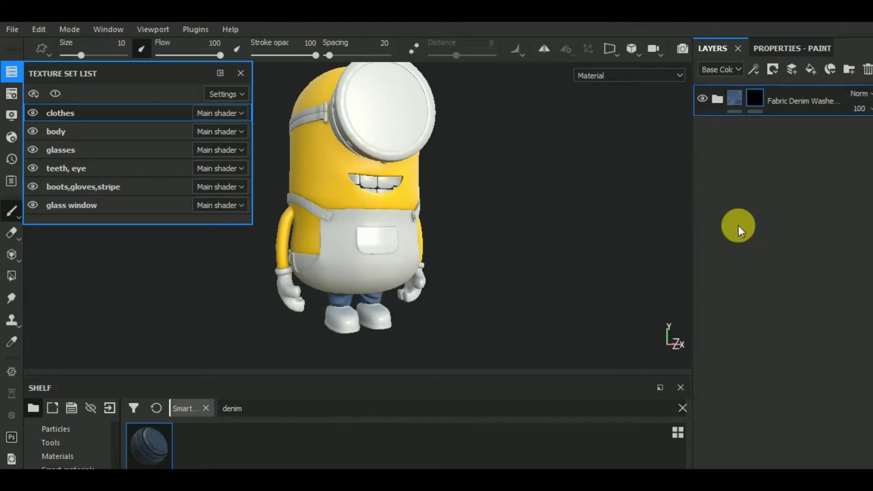
left_click(14, 278)
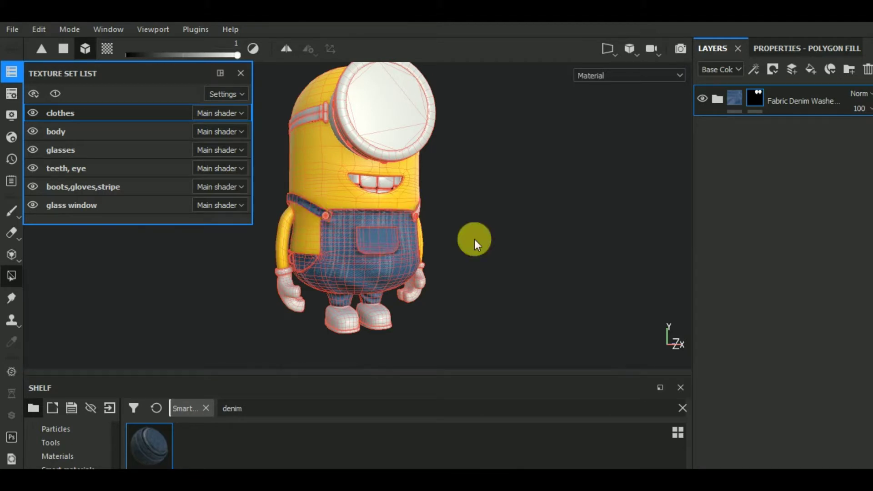
left_click_drag(474, 239, 304, 464, "alt")
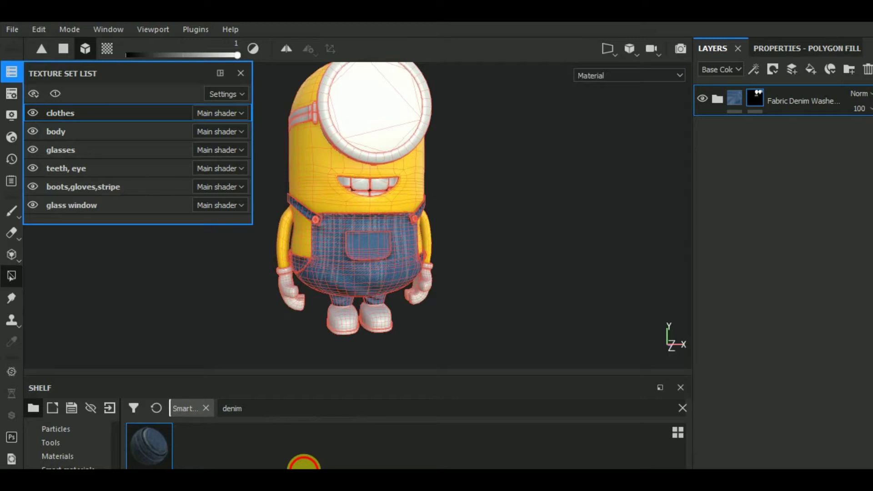
mouse_move(526, 298)
left_mouse_down("alt")
mouse_move(551, 298)
mouse_move(527, 302)
left_mouse_up("alt")
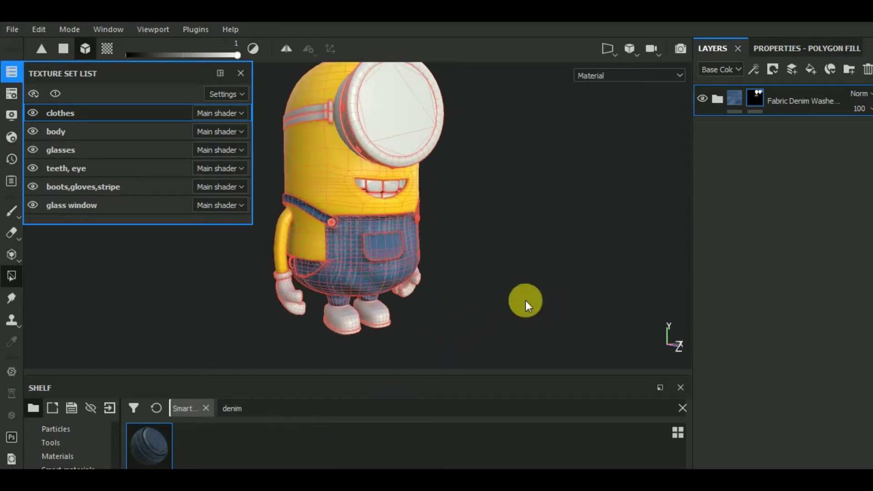
left_click(13, 214)
scroll(367, 231, "up", 3)
scroll(340, 230, "up", 3)
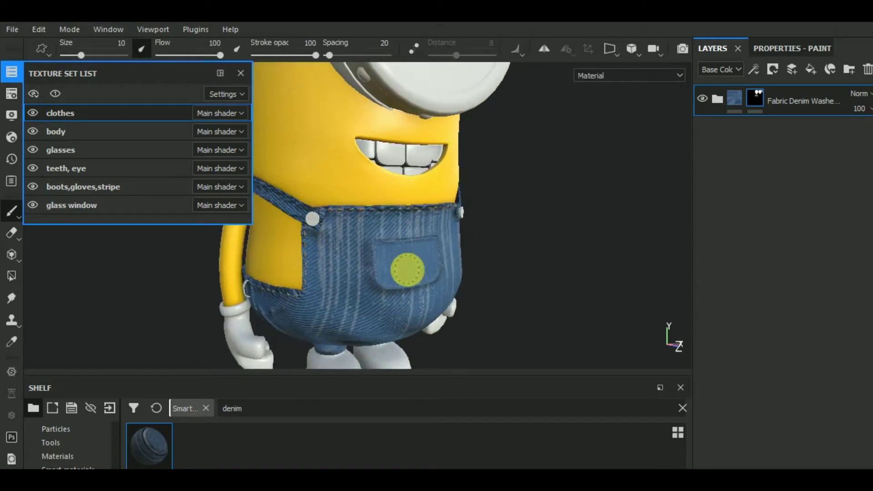
scroll(408, 270, "down", 3)
scroll(407, 270, "down", 2)
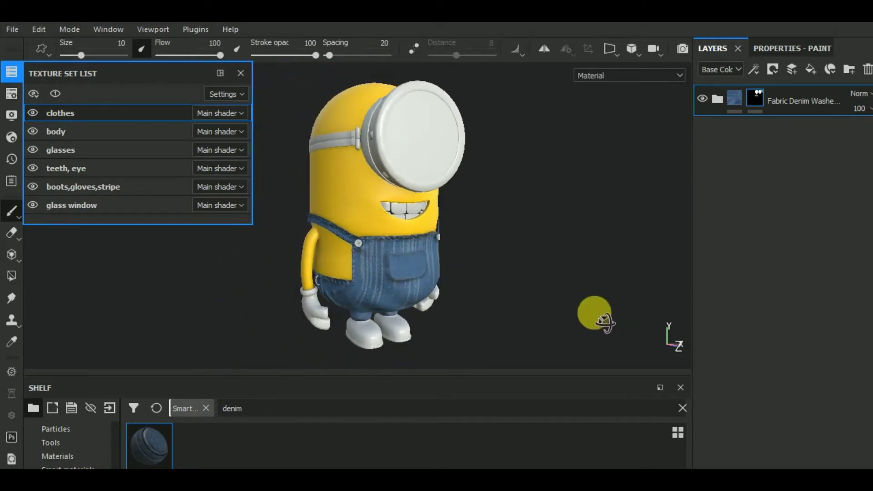
mouse_move(580, 306)
left_mouse_down("alt")
mouse_move(494, 317)
mouse_move(520, 317)
mouse_move(501, 312)
left_mouse_up("alt")
scroll(556, 308, "down", 2)
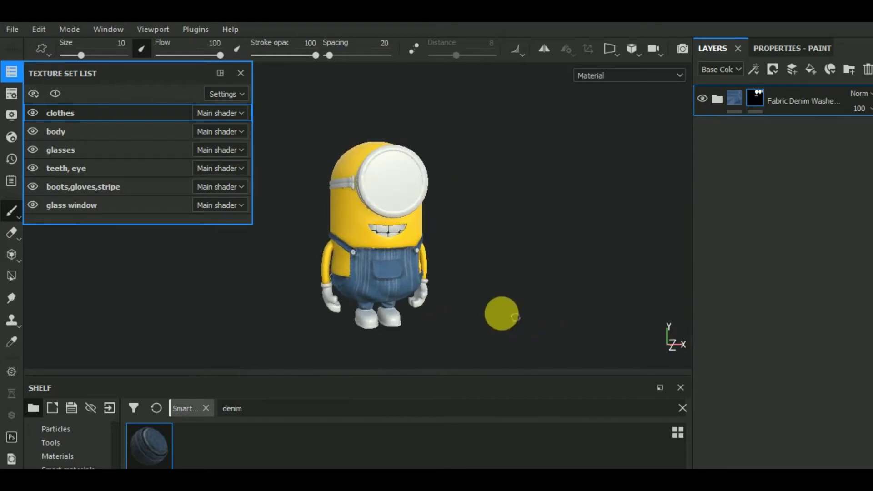
- On the glasses set, replace Layer 1 with the Aluminium Brushed Worn smart material from an 'alu' search
left_click(89, 154)
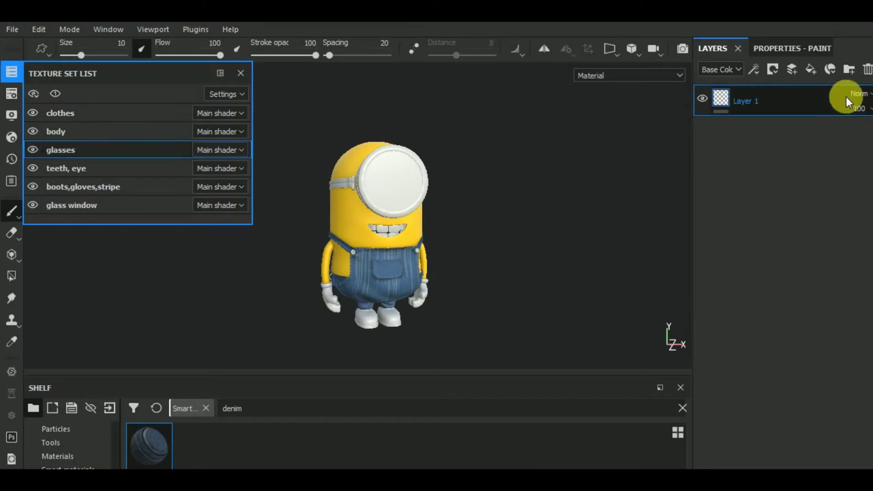
left_click(867, 70)
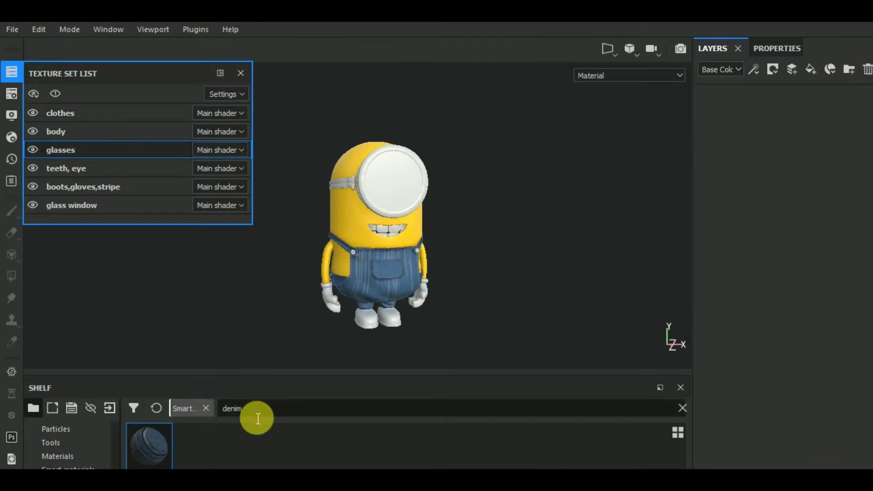
left_click_drag(258, 419, 207, 418)
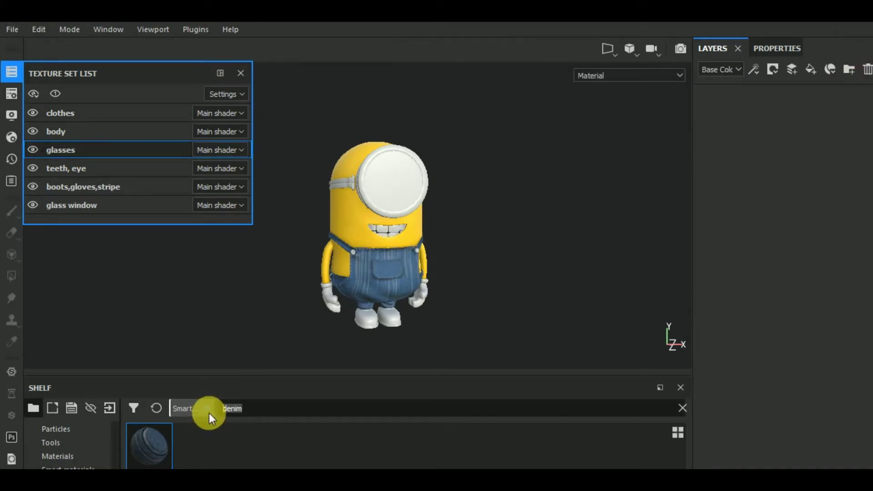
type("alu")
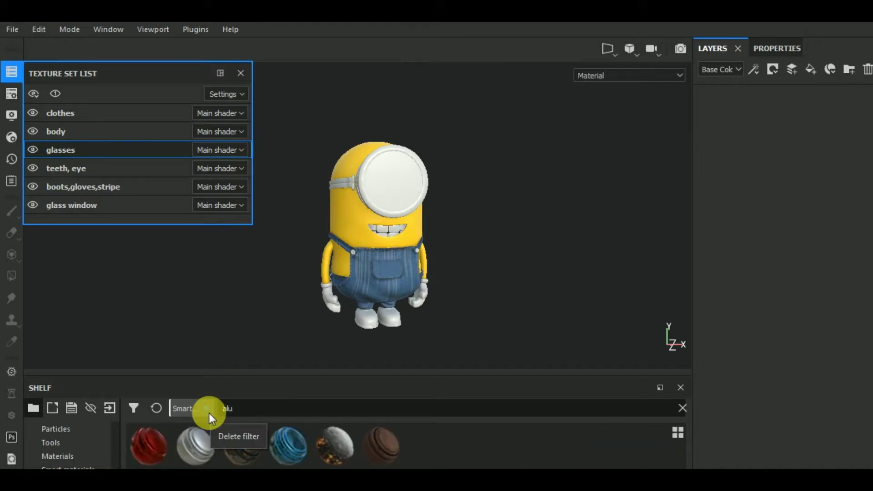
mouse_move(195, 446)
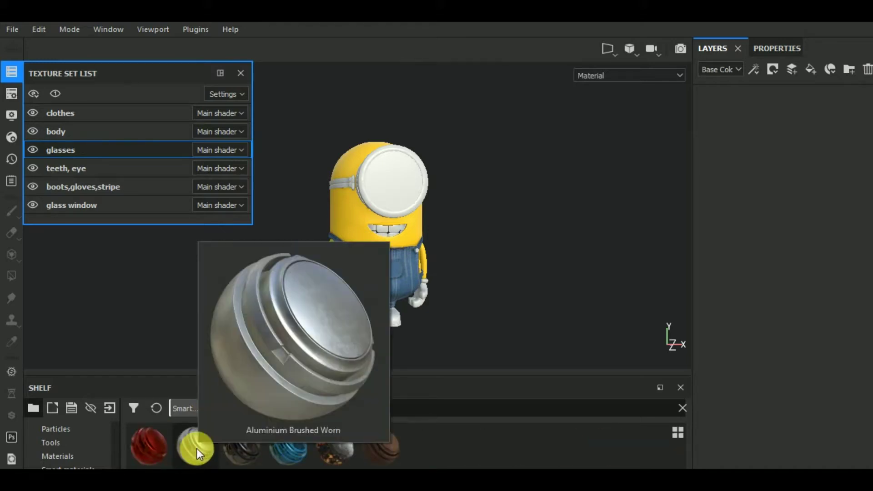
left_click_drag(198, 448, 784, 204)
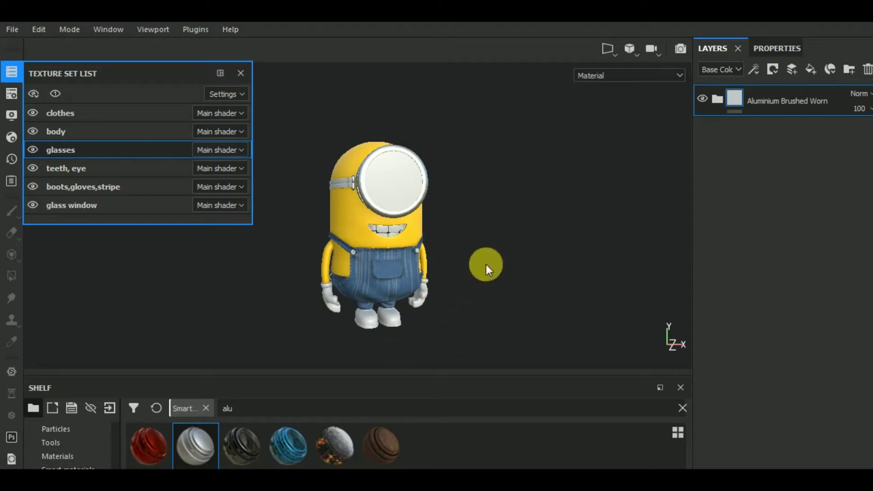
- Orbit and zoom around the goggles to inspect the brushed aluminium rim
left_click_drag(489, 245, 553, 287, "alt")
left_click_drag(478, 264, 484, 290, "alt")
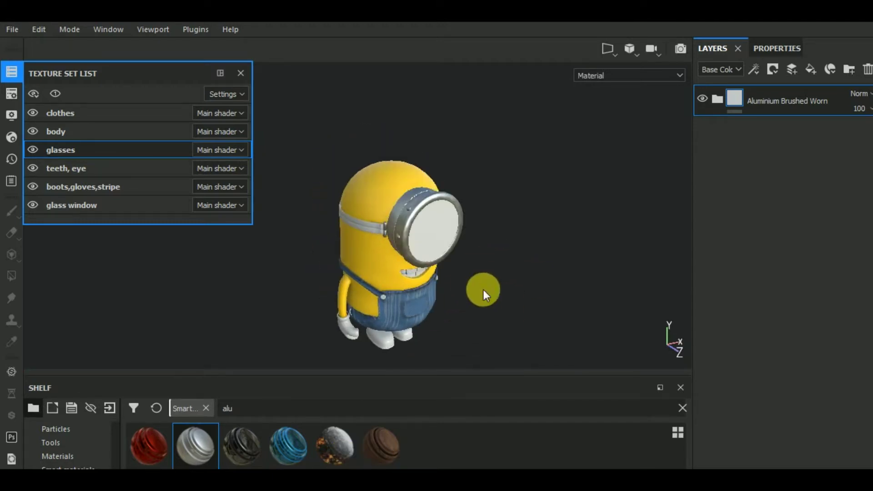
scroll(394, 223, "up", 3)
scroll(406, 231, "up", 3)
scroll(405, 231, "down", 2)
scroll(406, 231, "down", 3)
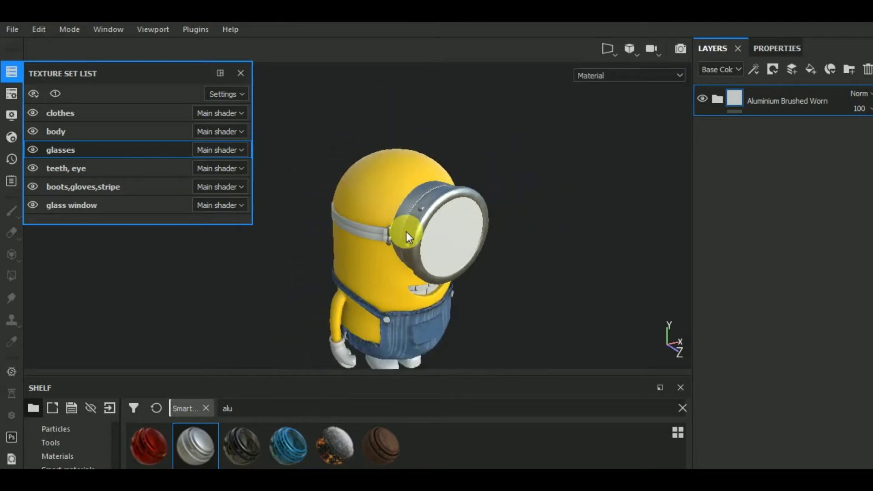
mouse_move(406, 231)
left_mouse_down("alt")
mouse_move(565, 263)
mouse_move(585, 258)
mouse_move(540, 261)
left_mouse_up("alt")
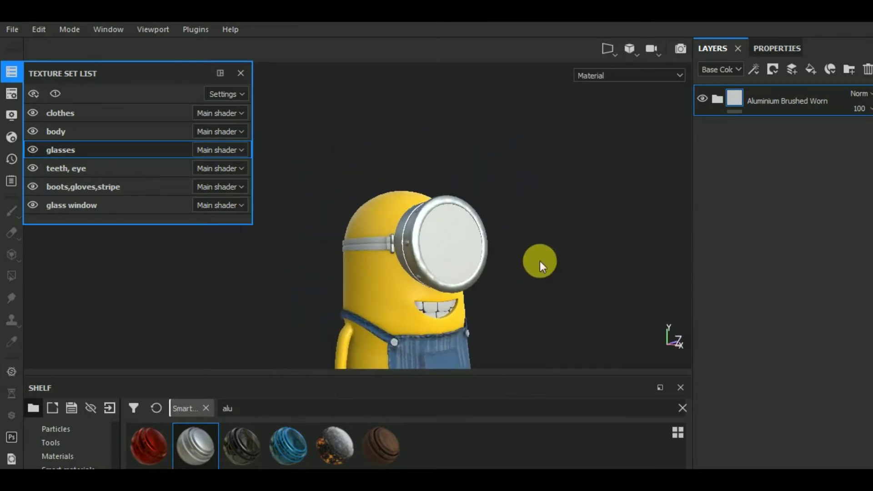
scroll(539, 261, "down", 2)
scroll(542, 257, "down", 2)
scroll(519, 258, "down", 2)
scroll(516, 263, "down", 1)
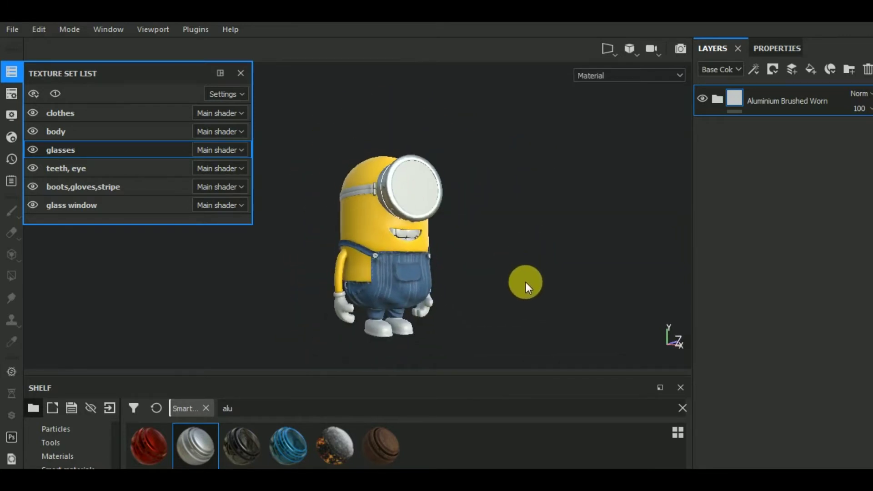
- On the body texture set, polygon-fill the strap and pocket faces on the denim layer's mask
left_click(65, 132)
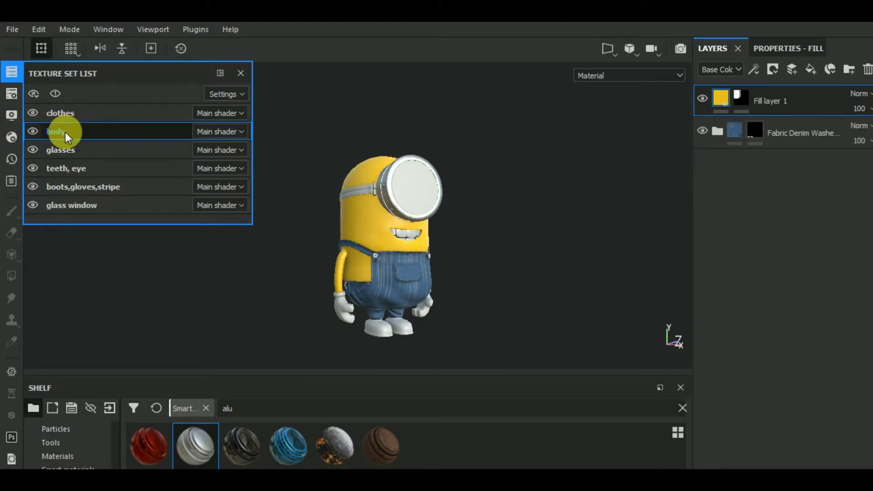
left_click(754, 137)
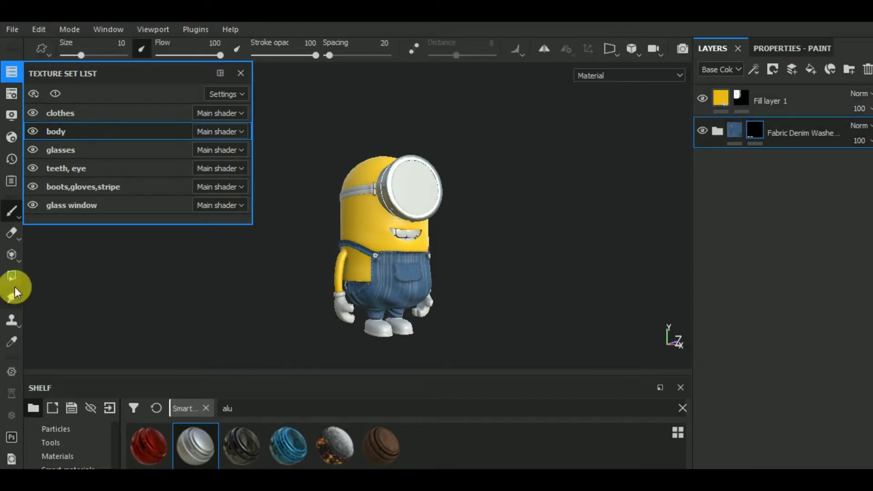
left_click(12, 277)
scroll(339, 291, "up", 2)
scroll(346, 288, "up", 3)
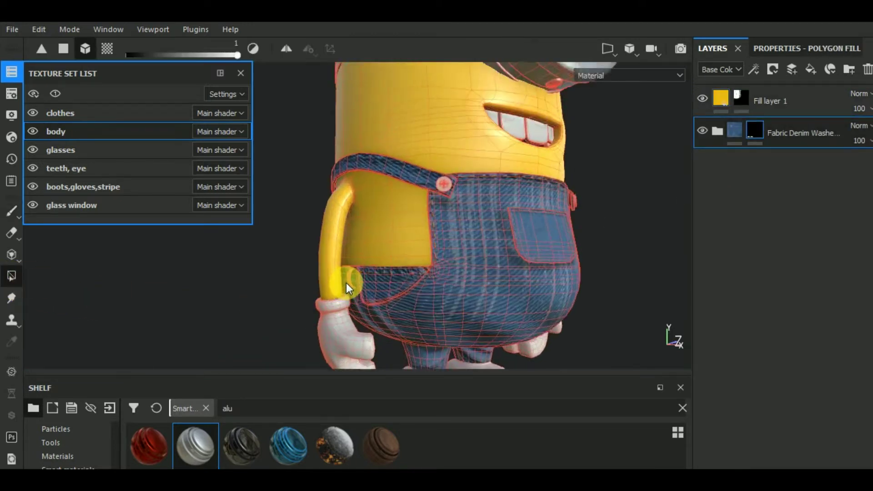
scroll(346, 283, "up", 3)
left_click(353, 276)
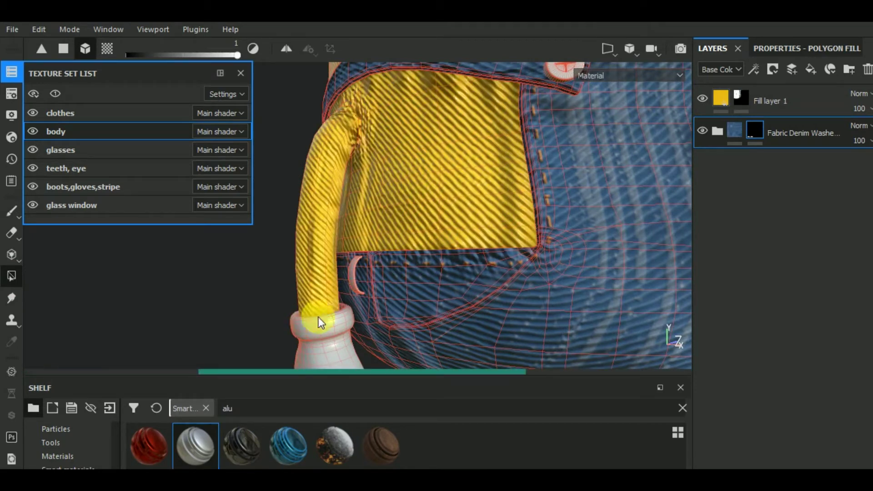
- Check the Fabric Denim Washed mask on the clothes set's overalls, then collapse its folder
left_click(405, 294)
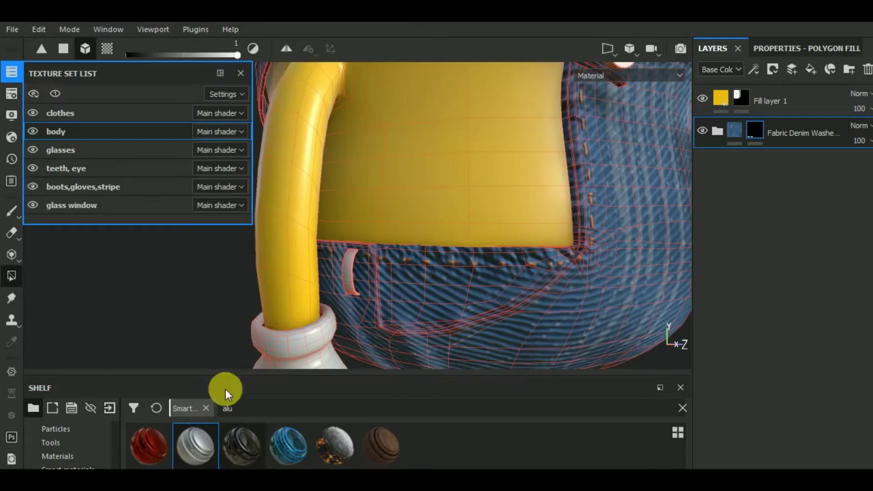
left_click(110, 116)
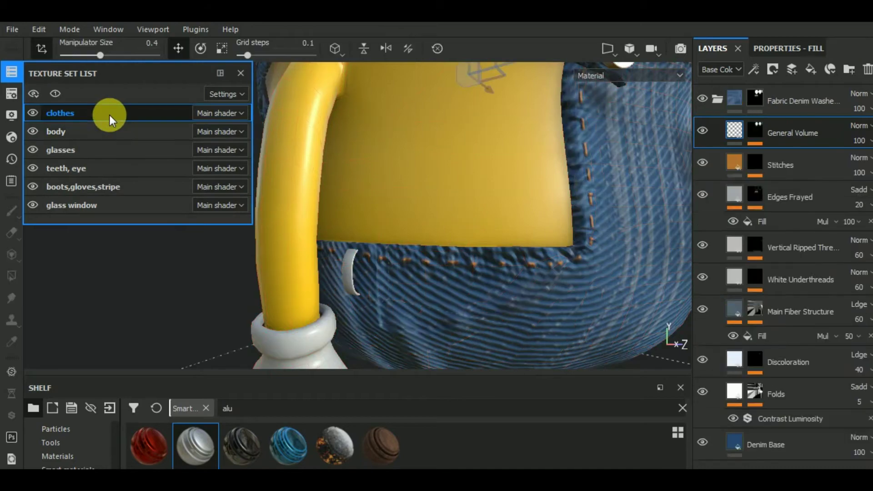
left_click(755, 96)
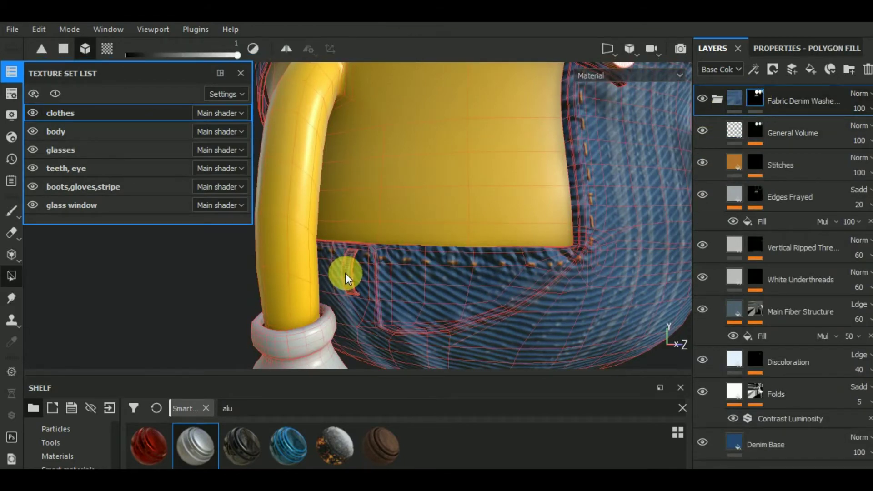
scroll(344, 275, "down", 5)
scroll(345, 274, "down", 3)
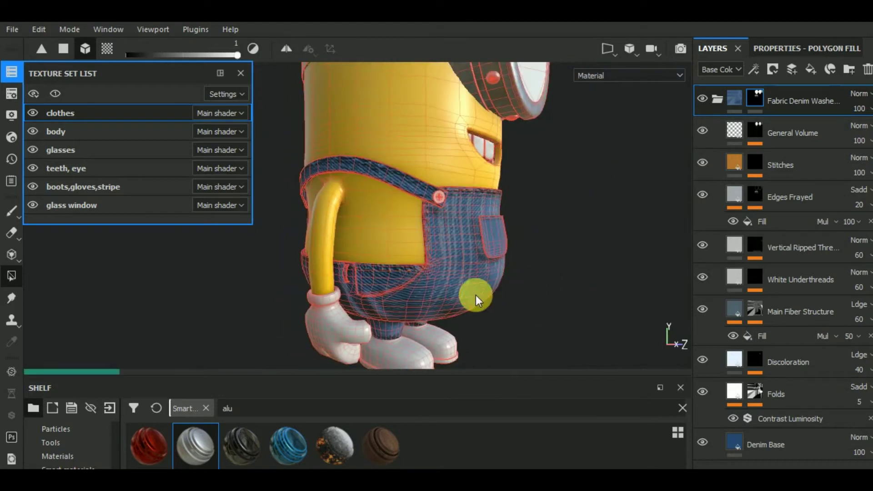
left_click_drag(355, 293, 355, 294, "alt")
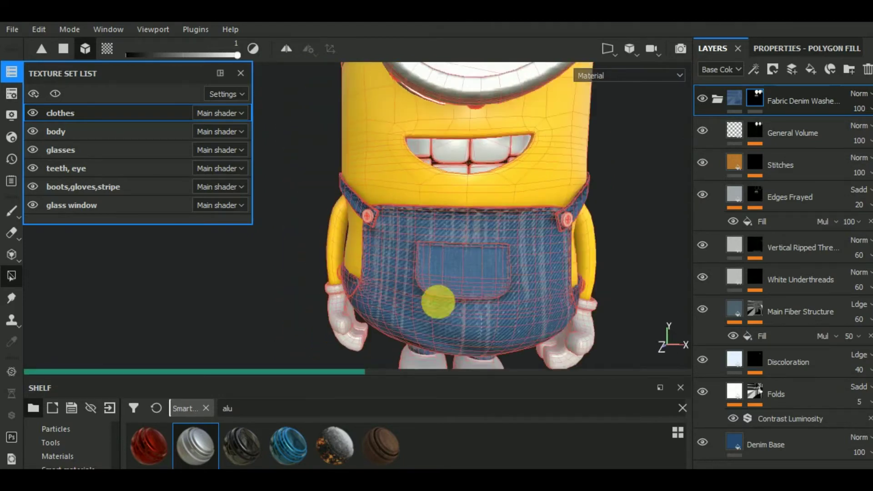
left_click_drag(437, 302, 380, 302, "alt")
scroll(380, 302, "up", 2)
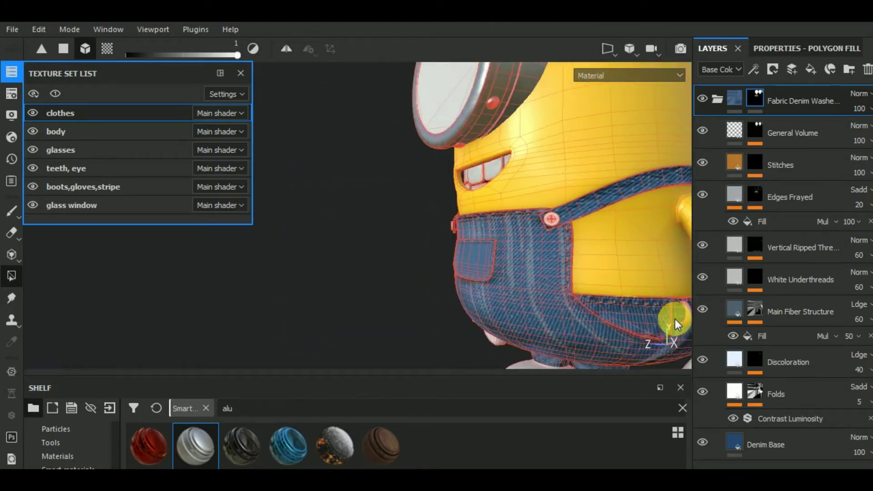
scroll(683, 319, "up", 1)
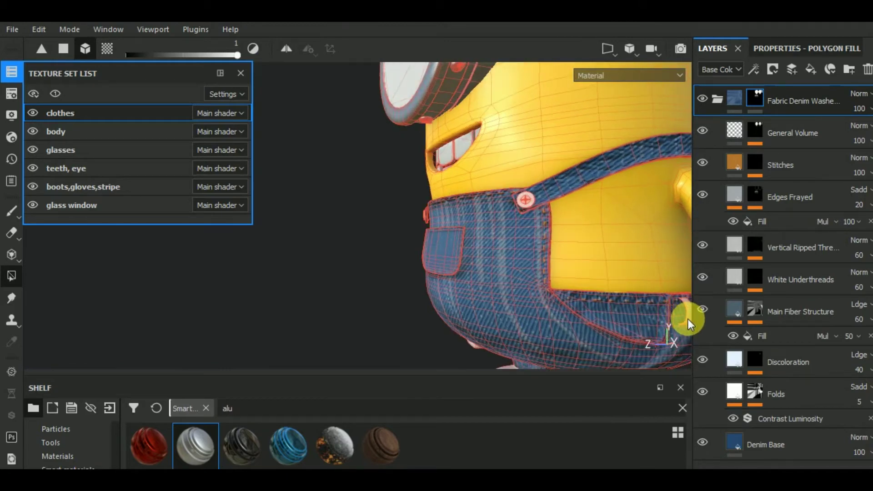
scroll(444, 303, "down", 2)
scroll(446, 302, "down", 2)
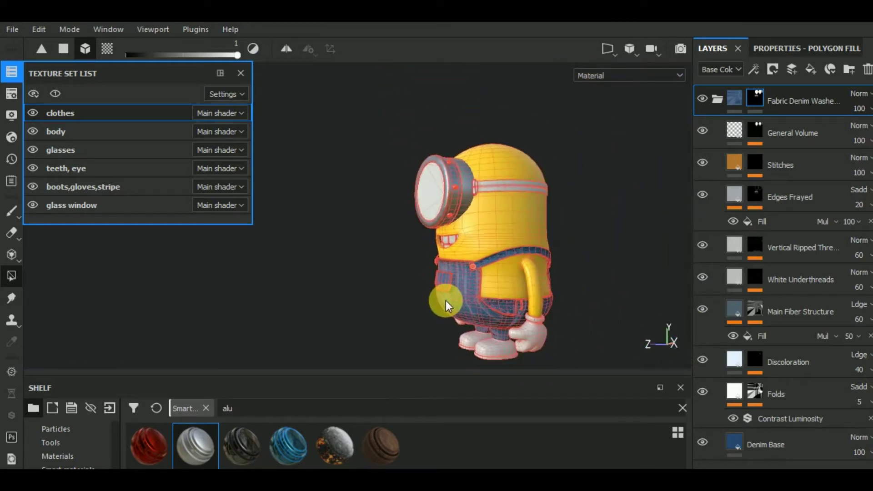
scroll(446, 301, "down", 1)
left_click_drag(334, 304, 610, 306, "alt")
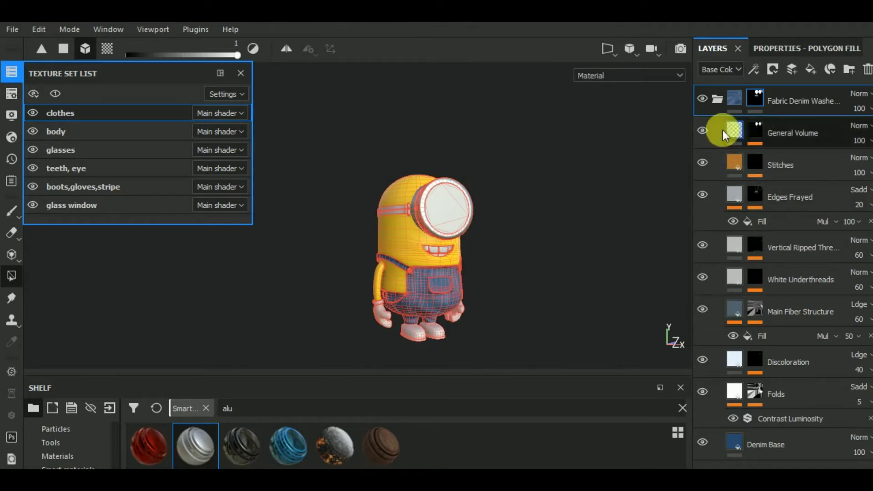
left_click(716, 102)
left_click(14, 212)
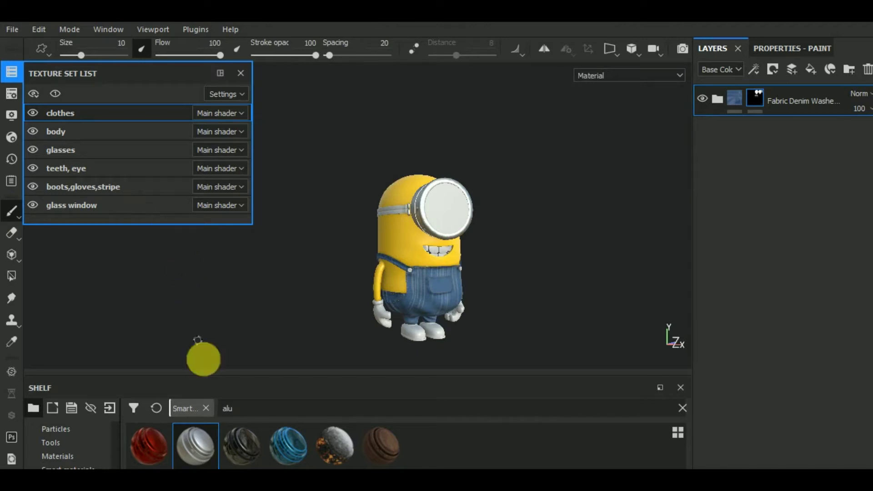
- Replace Layer 1 on the boots,gloves,stripe set with the Plastic Fake Leather smart material
left_click(94, 467)
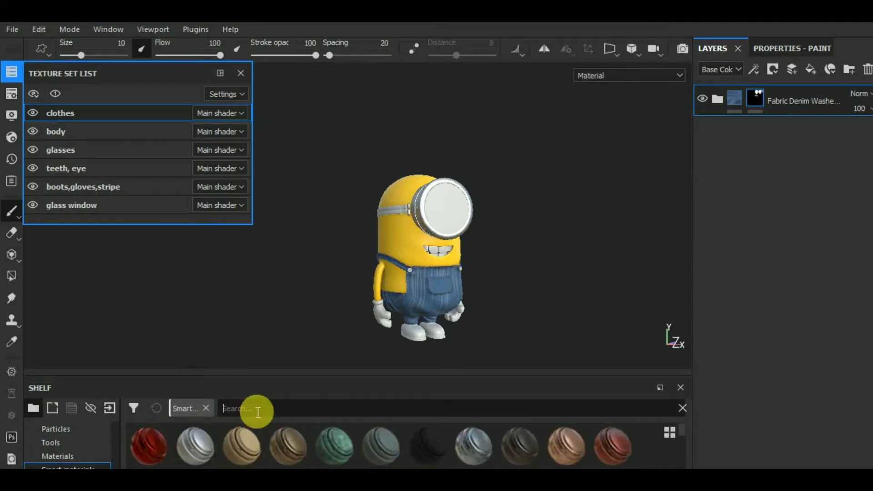
type("plastic")
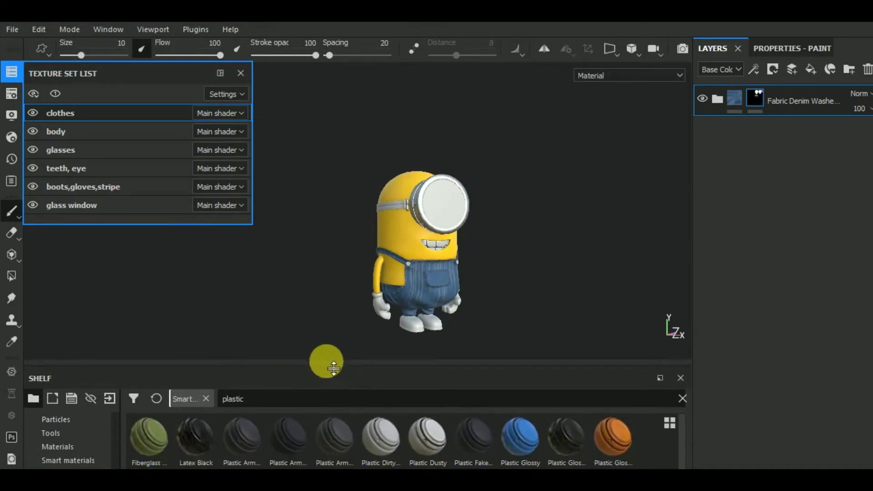
left_click_drag(331, 382, 324, 363)
left_click(96, 187)
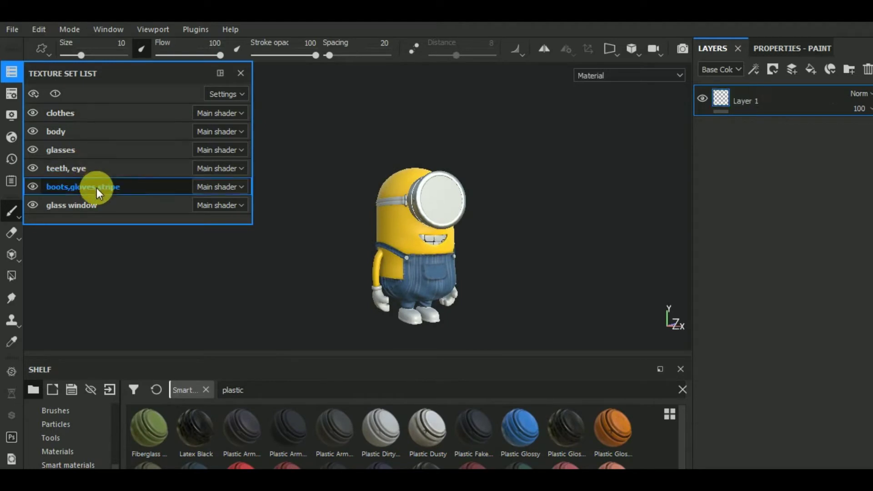
left_click(867, 69)
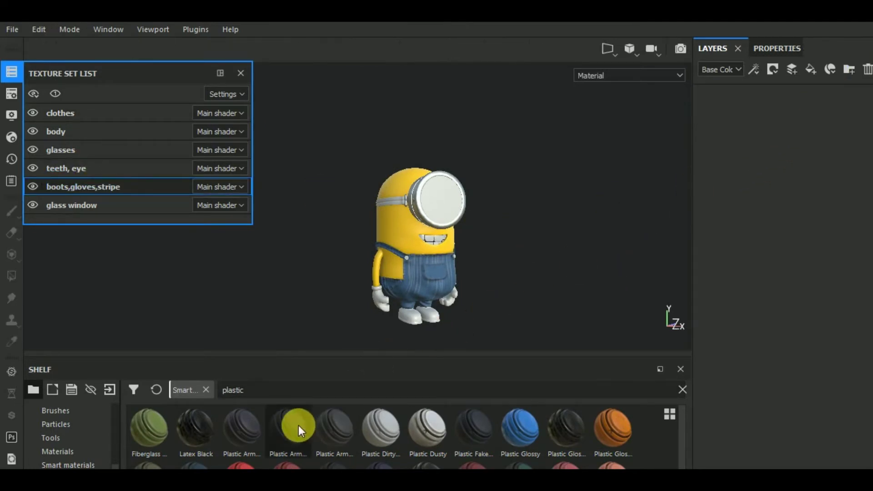
mouse_move(472, 437)
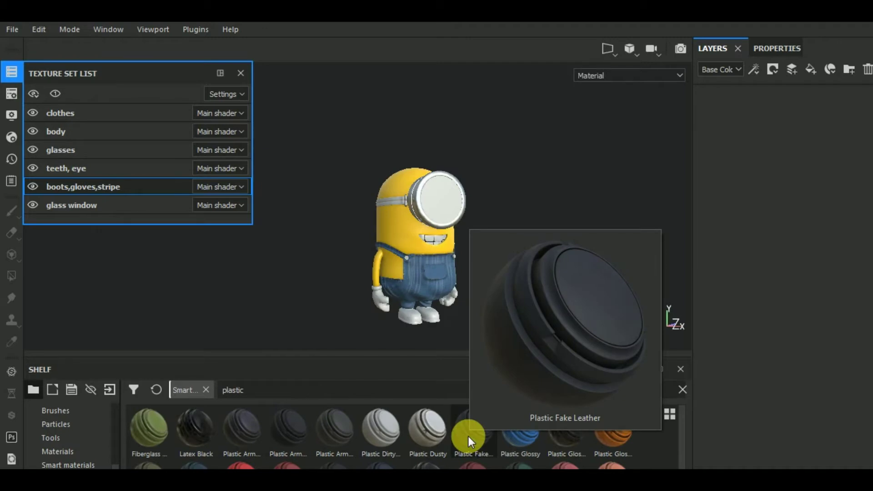
left_click_drag(469, 436, 820, 200)
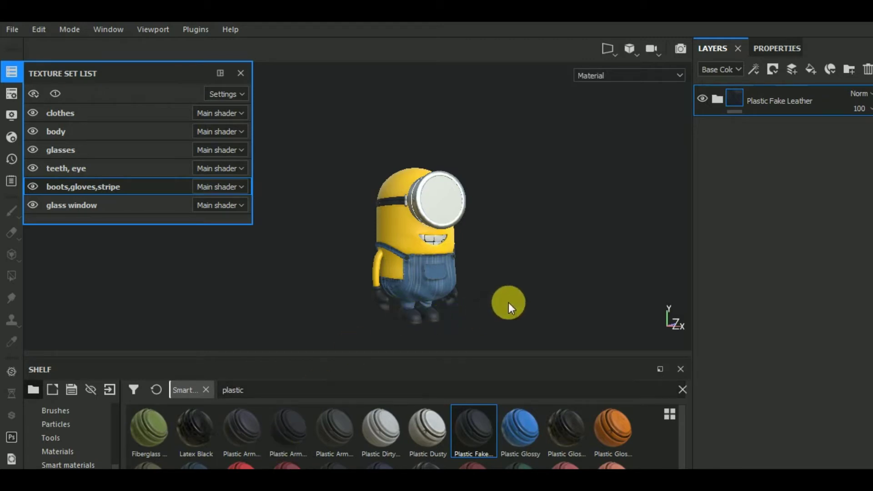
- Orbit the minion to check the dark leather boots and gloves
left_click_drag(509, 302, 415, 320, "alt")
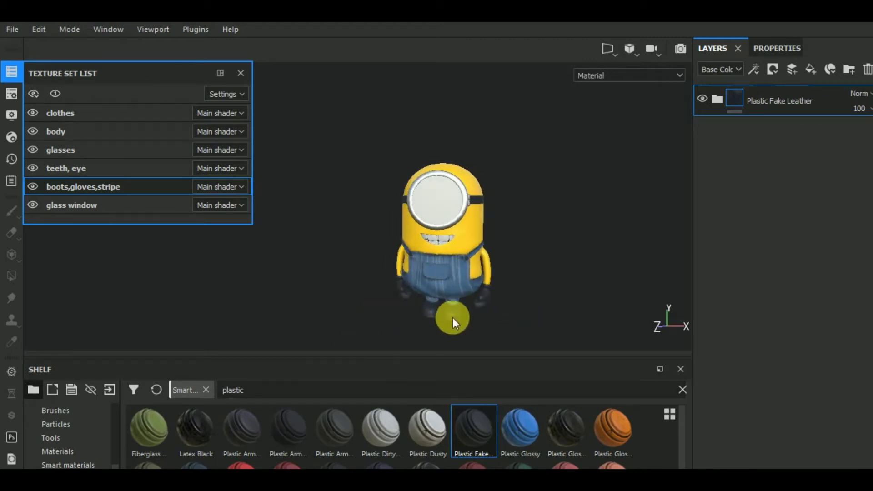
scroll(458, 314, "up", 3)
scroll(464, 310, "up", 3)
scroll(463, 311, "down", 3)
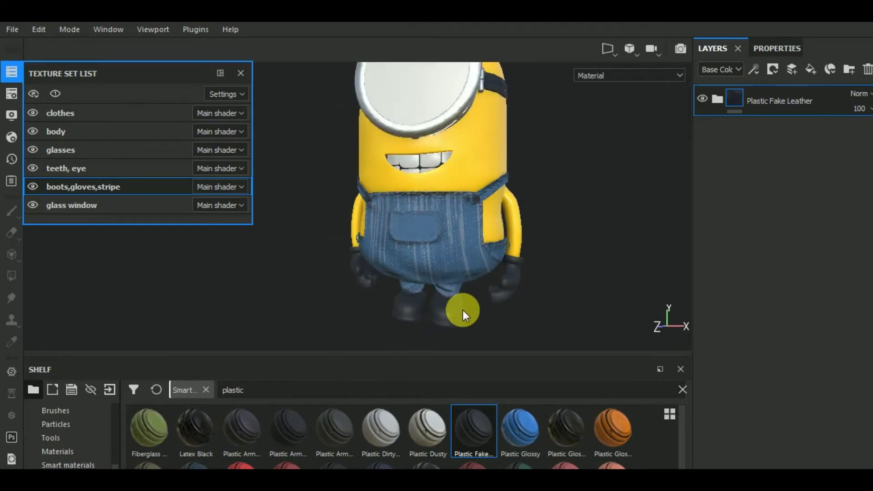
scroll(302, 295, "down", 2)
mouse_move(301, 296)
left_mouse_down("alt")
mouse_move(449, 289)
mouse_move(594, 306)
mouse_move(171, 311)
mouse_move(326, 308)
left_mouse_up("alt")
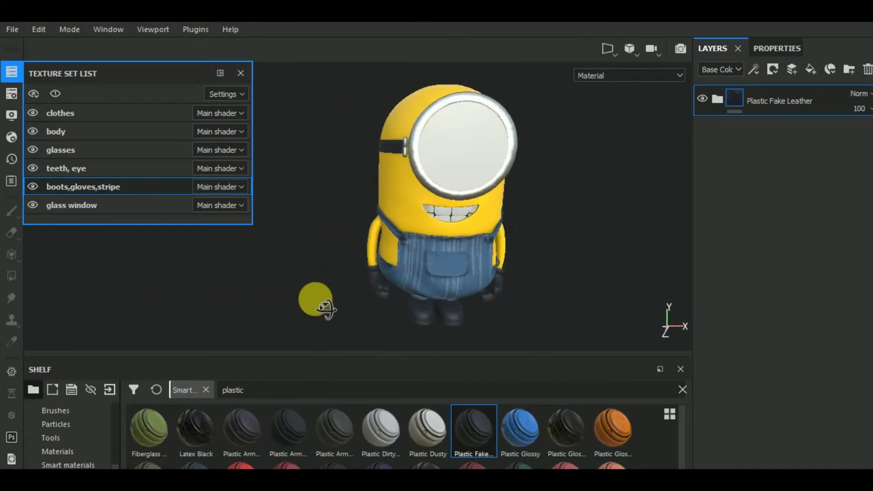
scroll(316, 296, "down", 2)
middle_click_drag(546, 312, 517, 306, "alt")
mouse_move(517, 306)
left_mouse_down("alt")
mouse_move(553, 283)
mouse_move(546, 288)
mouse_move(564, 260)
mouse_move(565, 292)
mouse_move(639, 300)
mouse_move(628, 292)
mouse_move(528, 298)
left_mouse_up("alt")
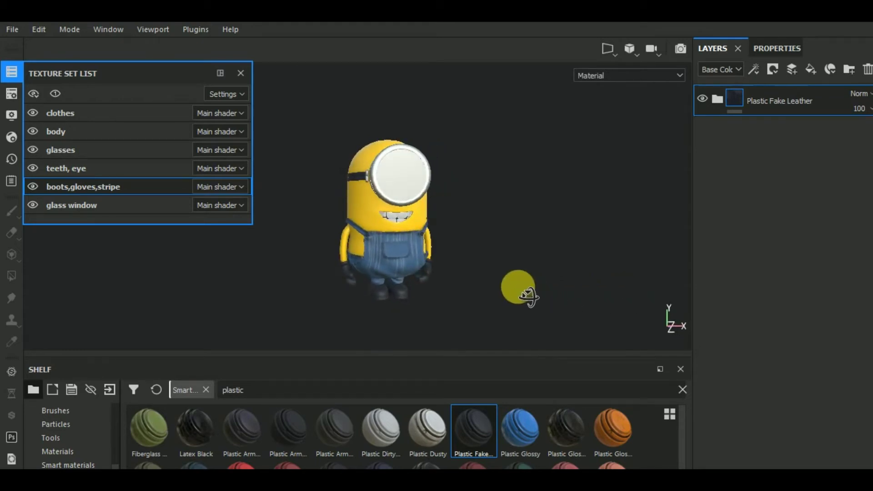
- Replace Layer 1 on the glass window set with the Glass Visor material found by searching 'glas'
left_click(84, 200)
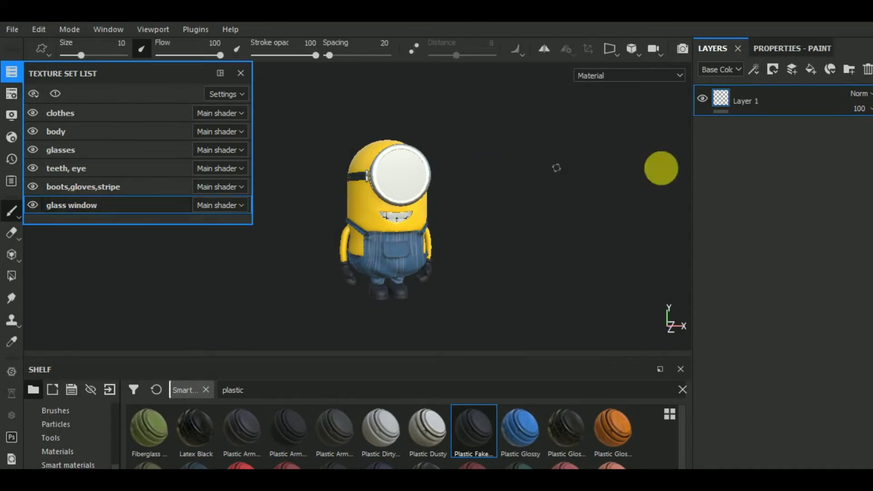
left_click(864, 69)
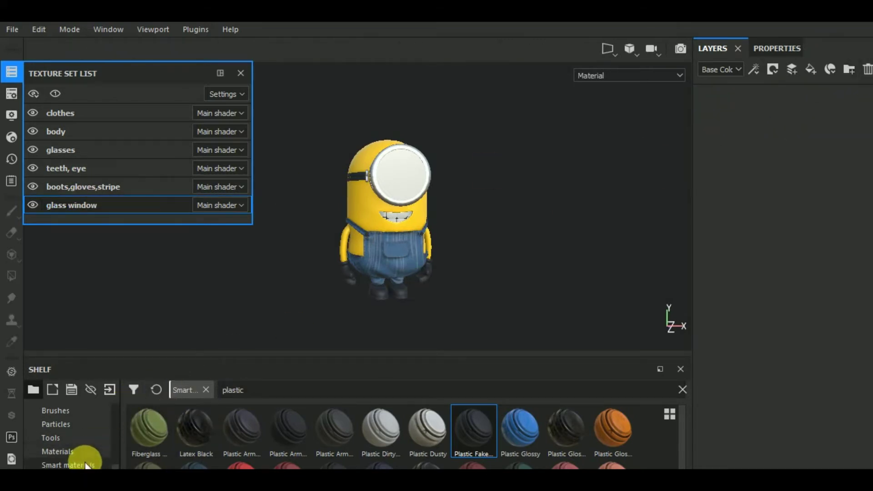
left_click(233, 390)
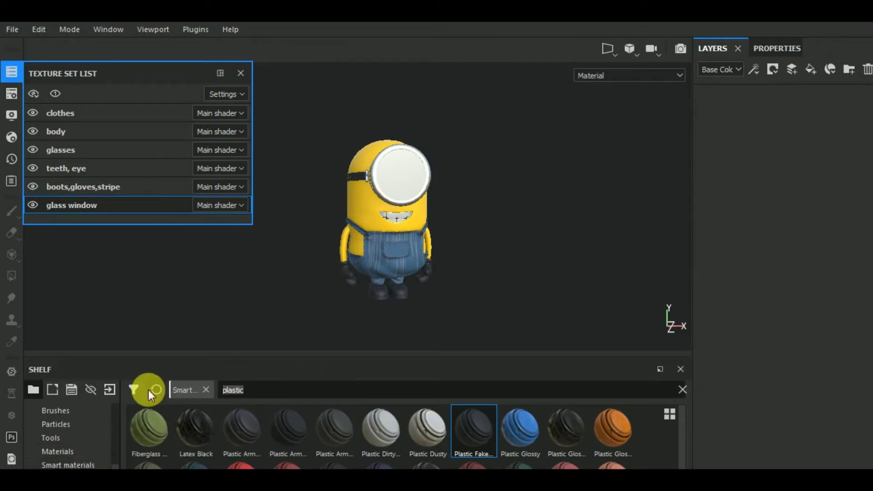
type("glas")
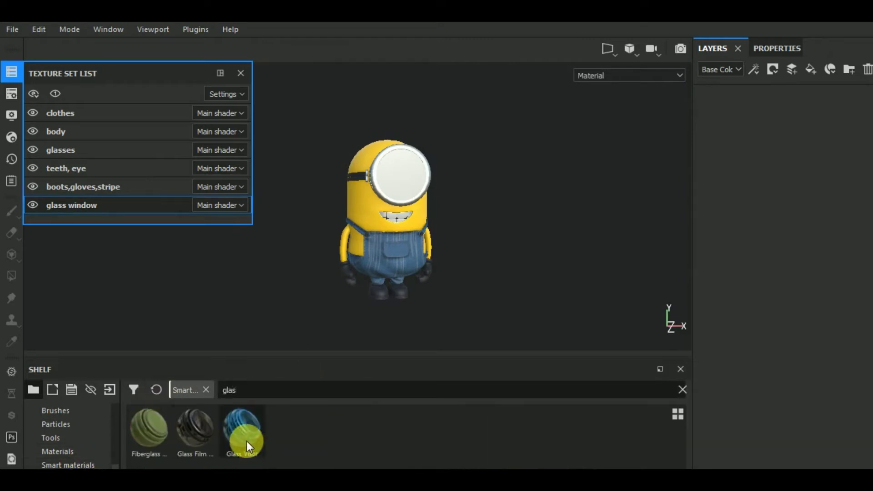
left_click_drag(247, 442, 803, 226)
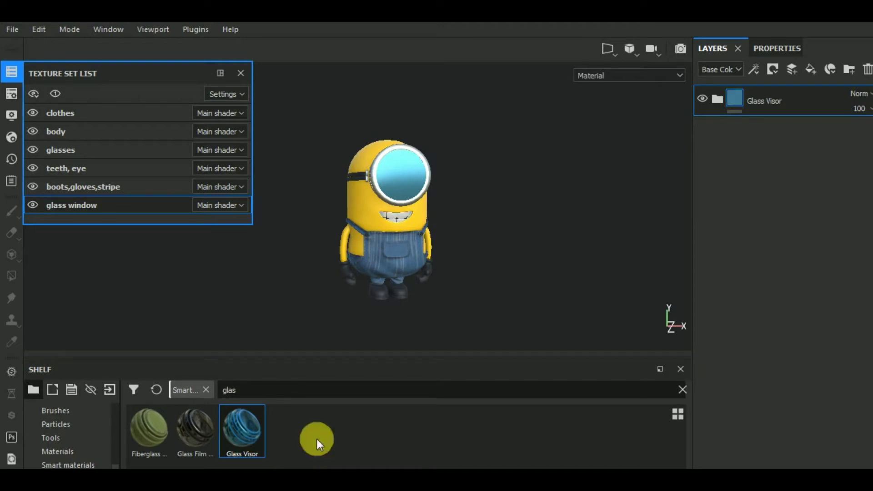
- Add an Opacity channel to the glass window texture set
left_click(11, 94)
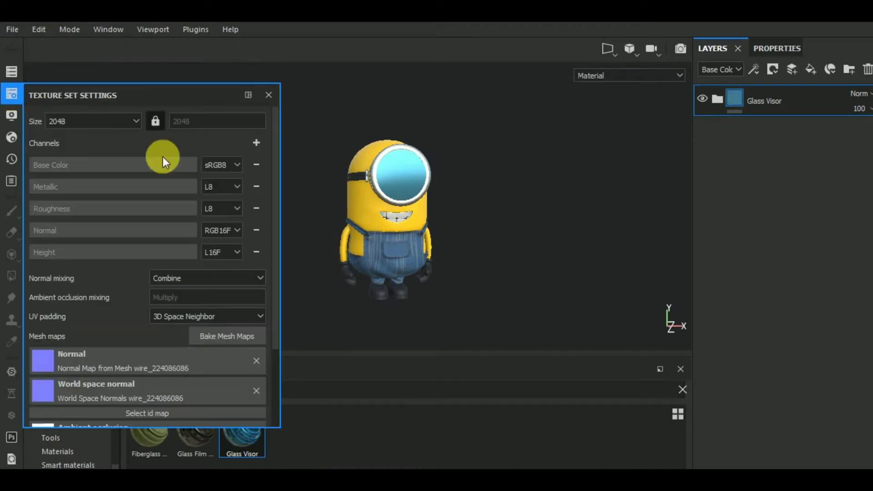
left_click(256, 142)
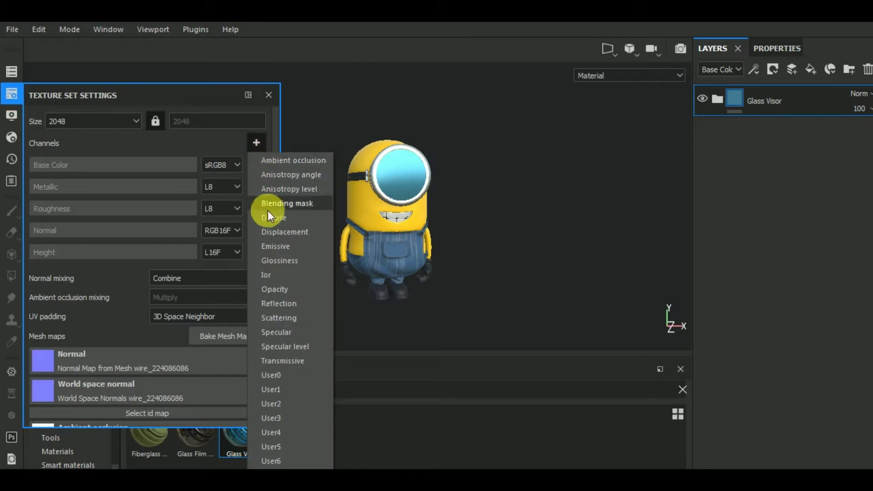
left_click(286, 291)
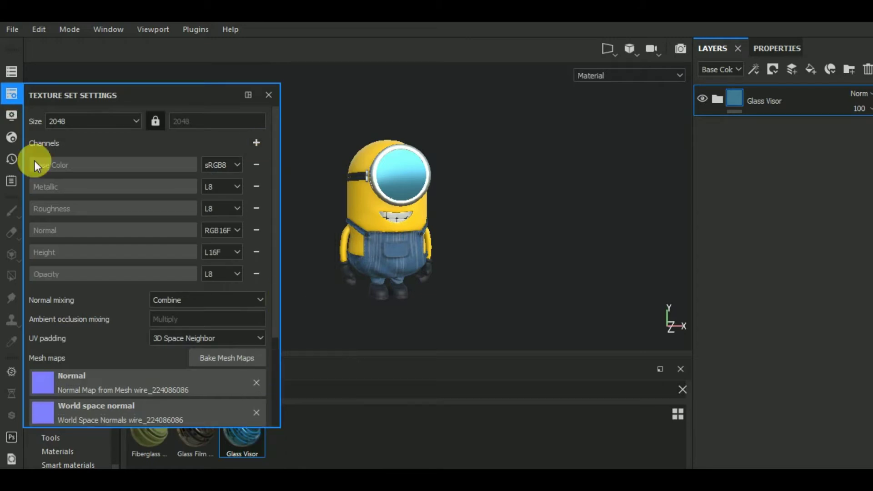
- Switch the shader to pbr-metal-rough-with-alpha-blending
left_click(12, 143)
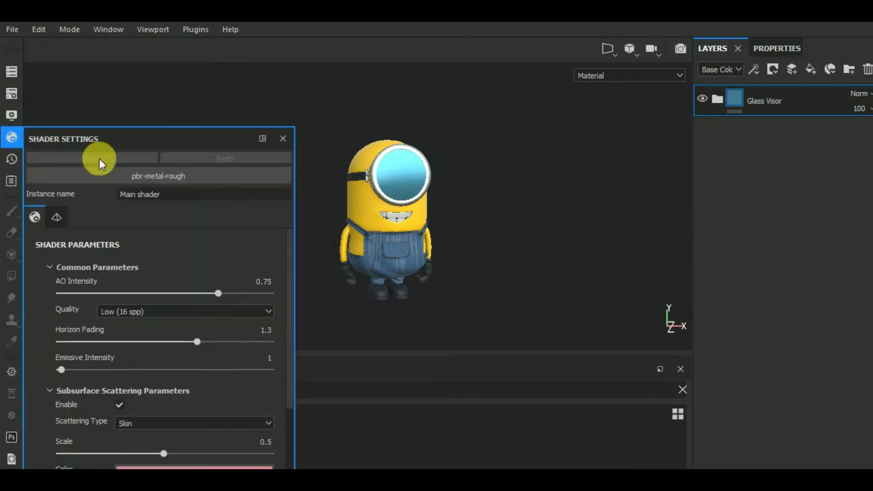
left_click(162, 176)
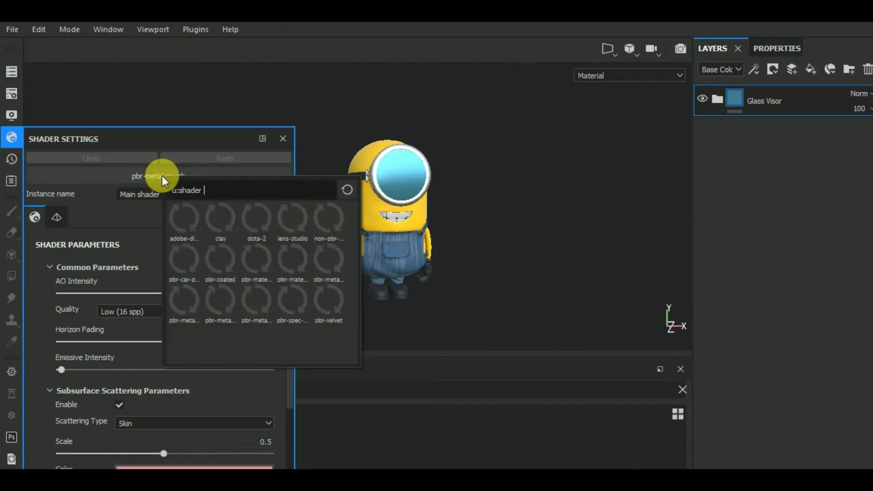
left_click(224, 310)
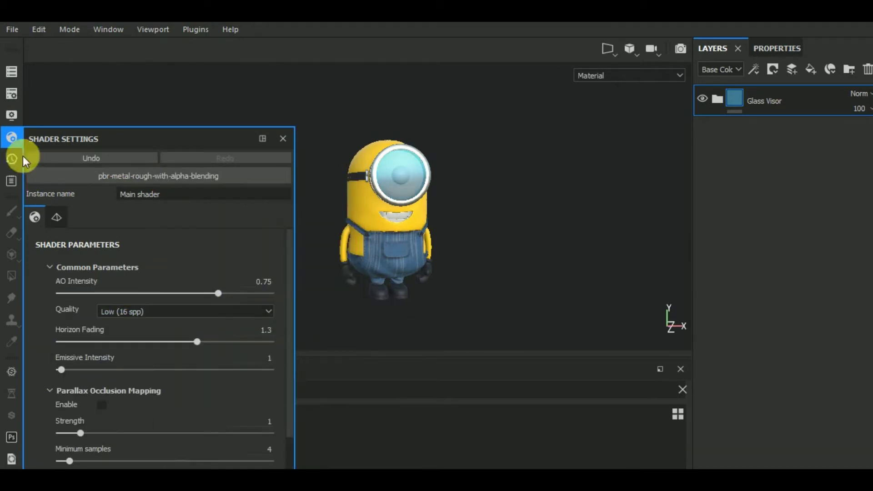
- Expand the Glass Visor folder and frame the view around the glass eye
left_click(12, 71)
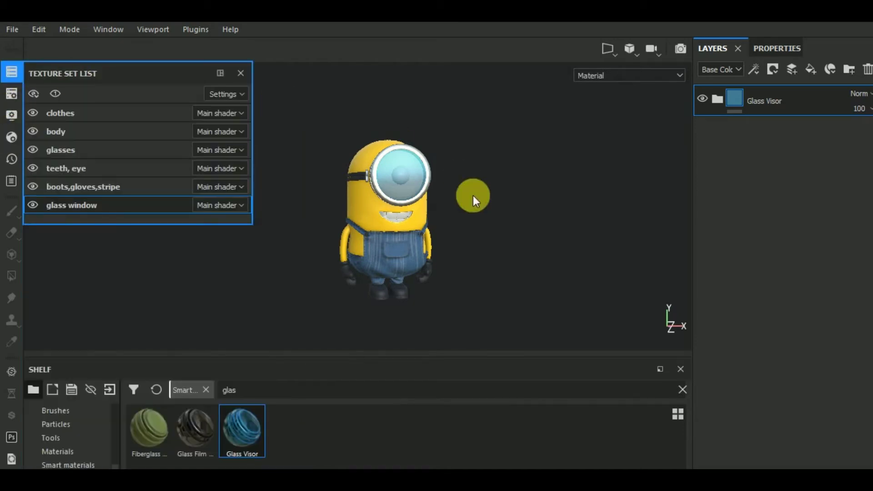
left_click(720, 102)
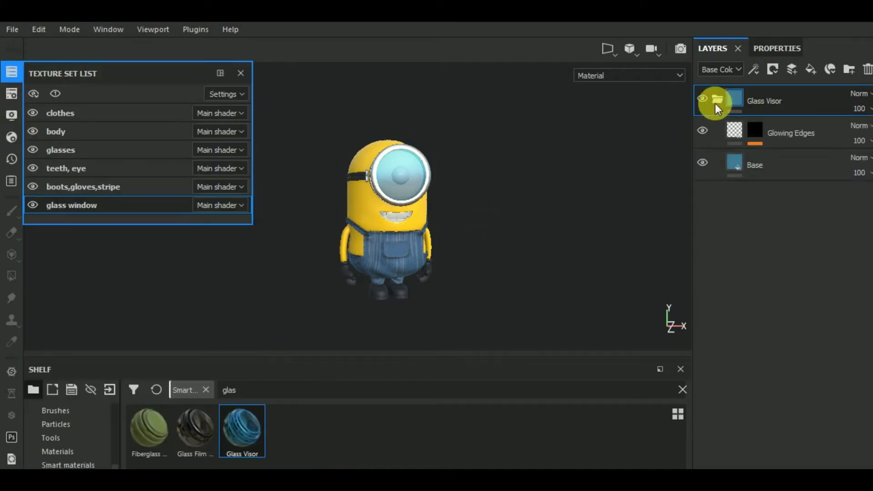
mouse_move(518, 223)
left_mouse_down("alt")
mouse_move(553, 290)
mouse_move(567, 255)
left_mouse_up("alt")
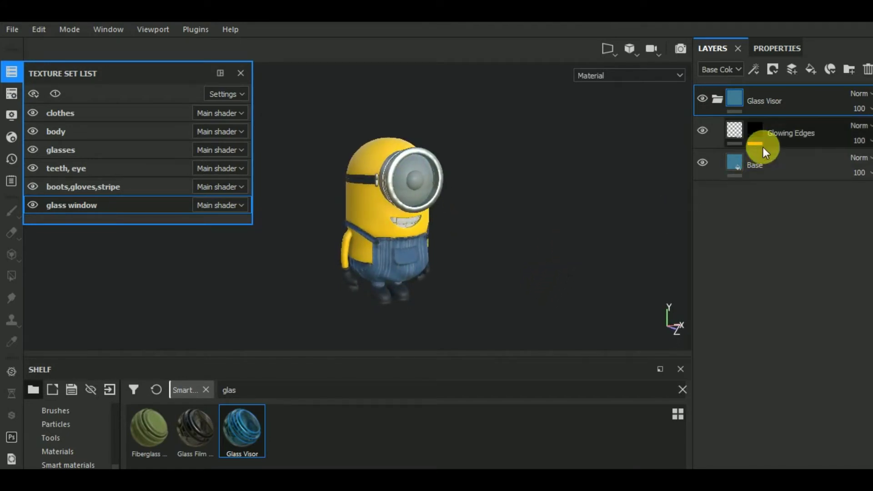
scroll(400, 205, "up", 2)
scroll(421, 188, "up", 3)
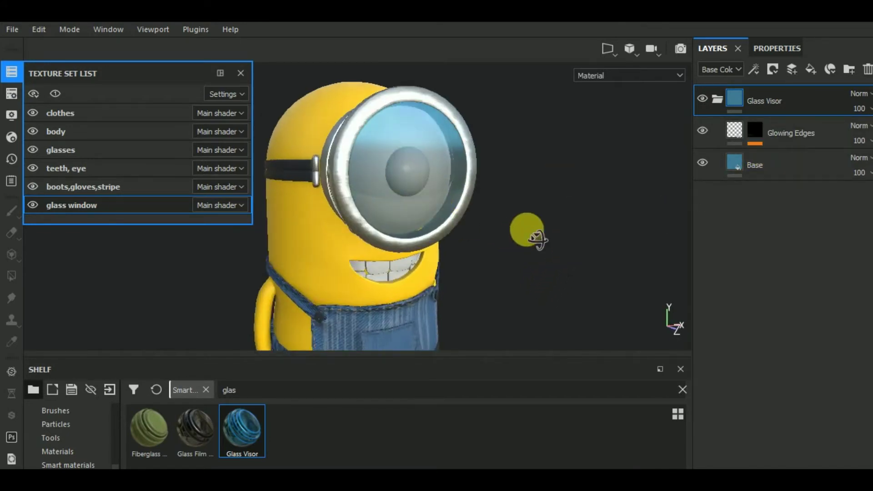
mouse_move(527, 231)
left_mouse_down("alt")
mouse_move(536, 220)
mouse_move(605, 209)
left_mouse_up("alt")
- Set the visor Base layer's colour to a paler grey-blue (0.155, 0.246, 0.317)
left_click(718, 166)
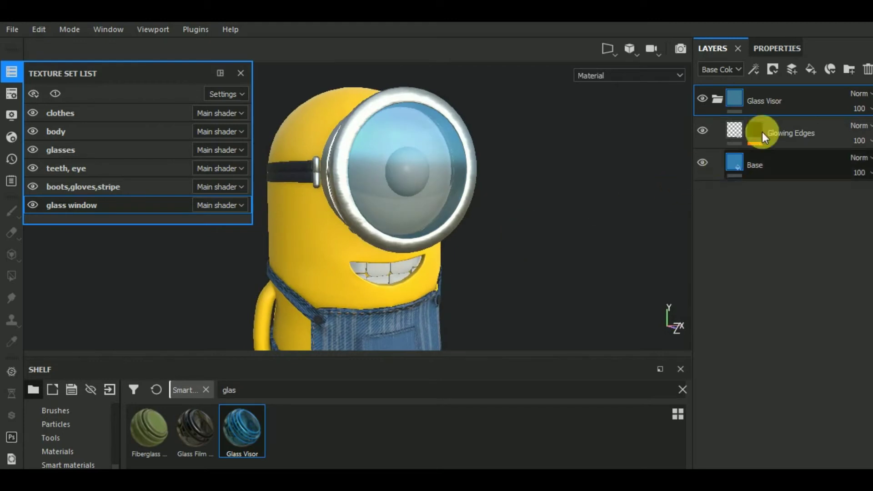
left_click(782, 47)
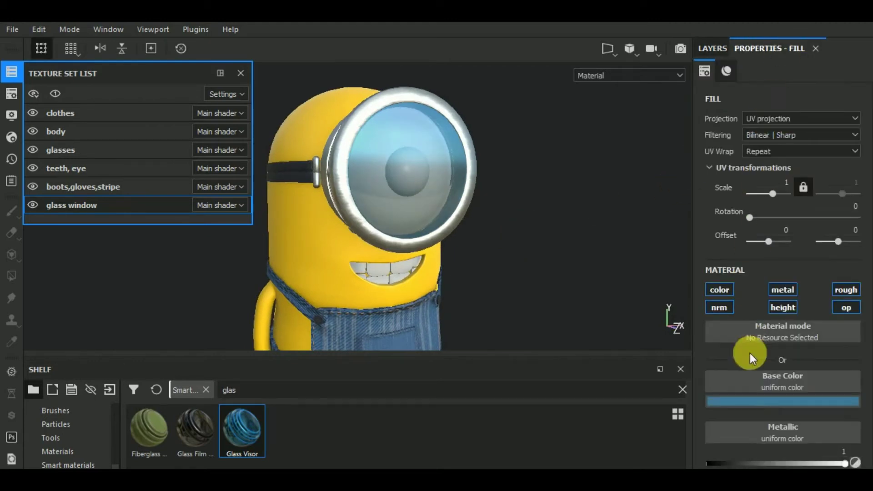
left_click(750, 401)
left_click(719, 302)
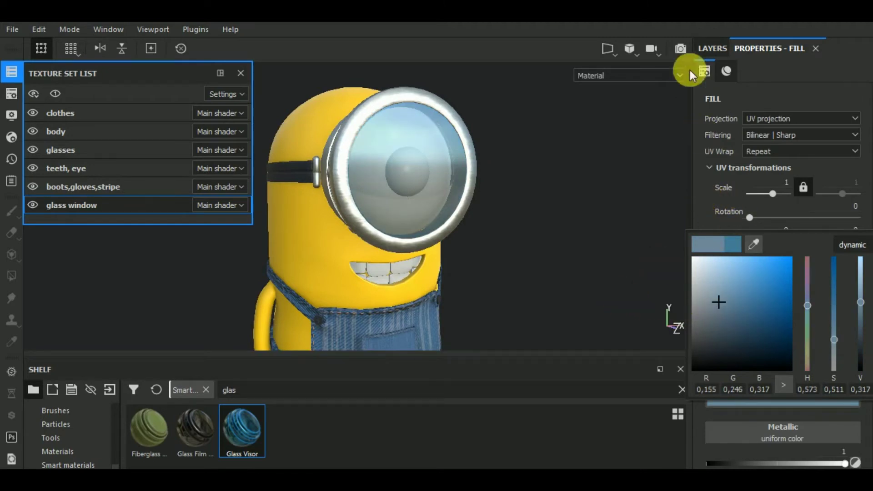
left_click(712, 49)
mouse_move(548, 282)
left_mouse_down("alt")
mouse_move(499, 292)
mouse_move(531, 294)
mouse_move(480, 288)
mouse_move(516, 290)
mouse_move(491, 288)
mouse_move(502, 293)
left_mouse_up("alt")
scroll(523, 289, "down", 5)
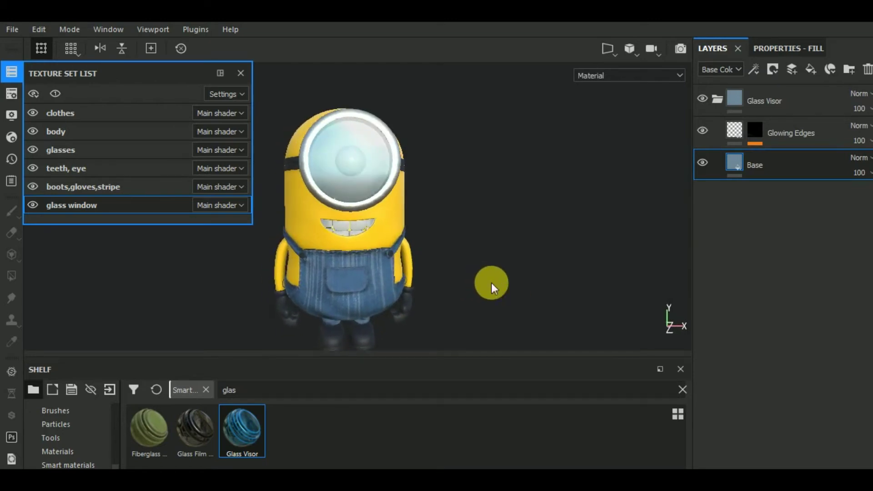
- Select the teeth, eye set and hide the glasses and glass window sets
left_click(58, 170)
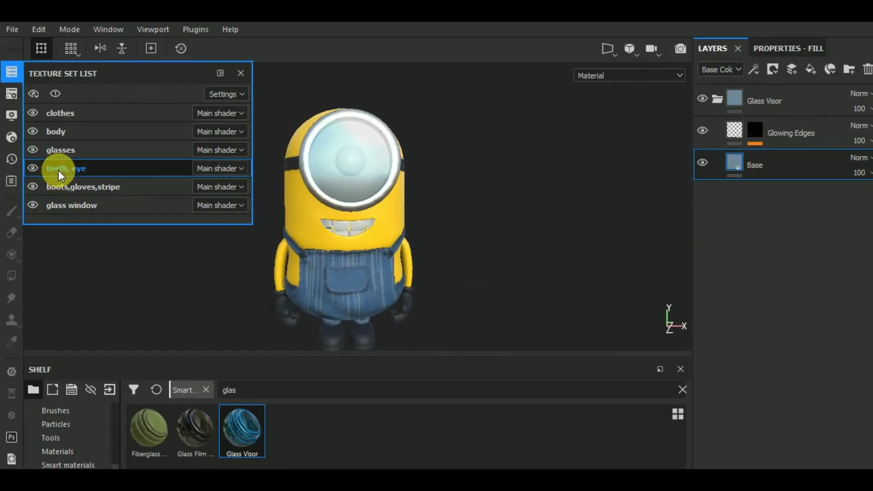
left_click(33, 150)
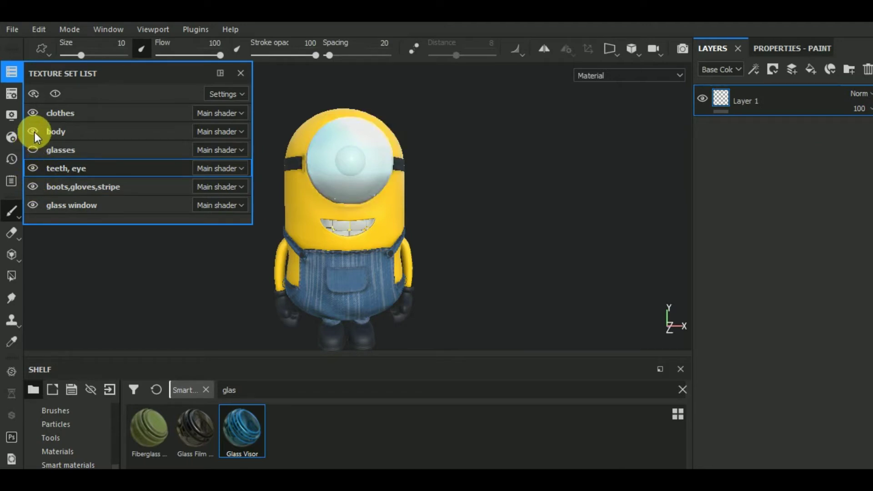
left_click_drag(519, 191, 535, 229, "alt")
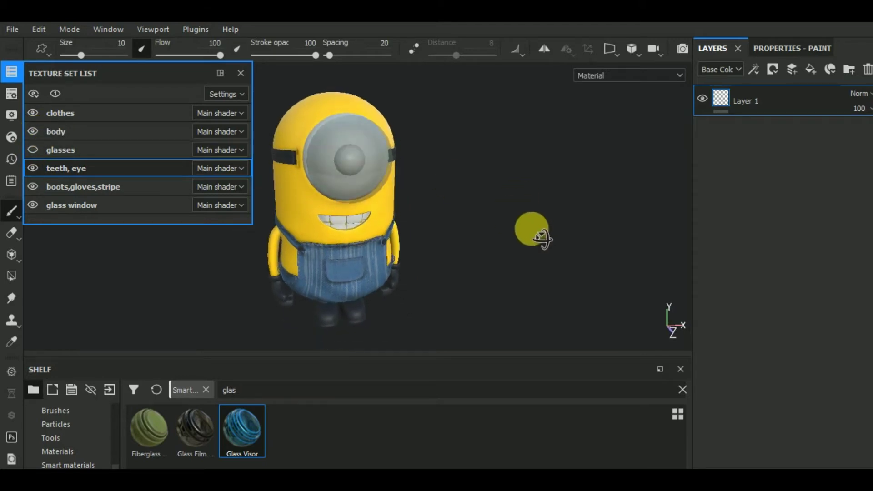
left_click(32, 205)
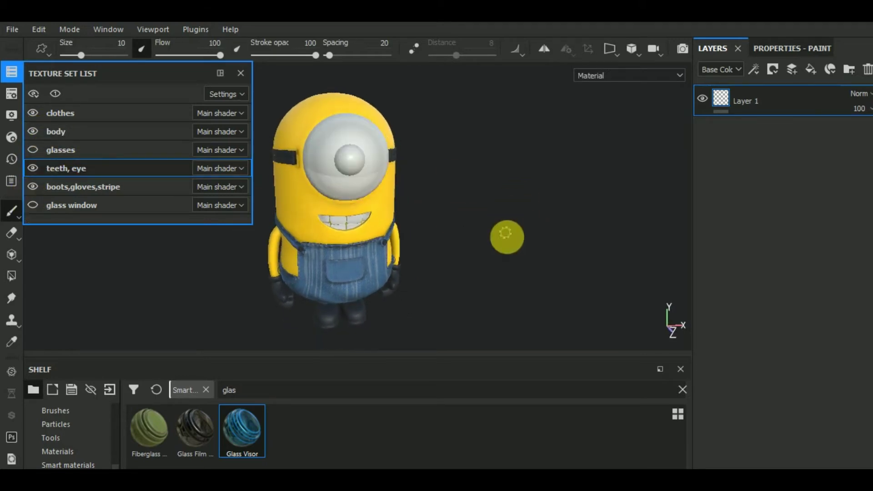
middle_click_drag(507, 236, 524, 297, "alt")
left_click_drag(523, 297, 482, 279, "alt")
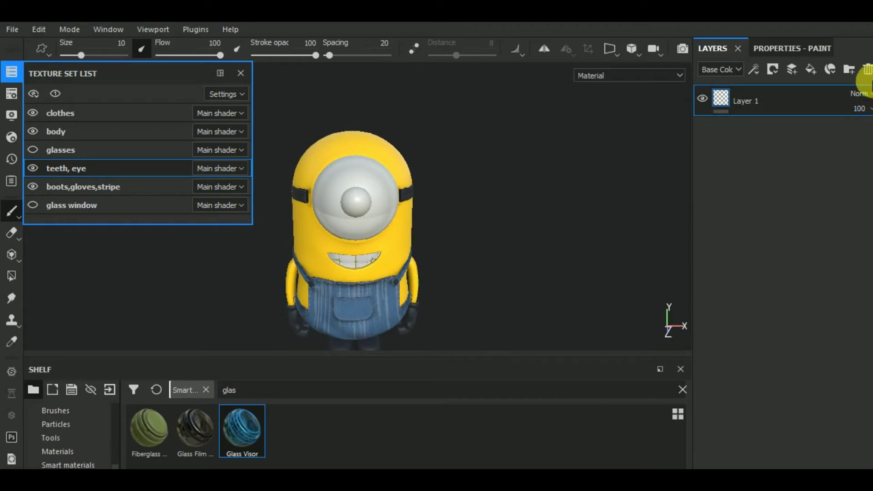
- Replace Layer 1 with a near-white (0.973) fill layer carrying a black mask
left_click(867, 70)
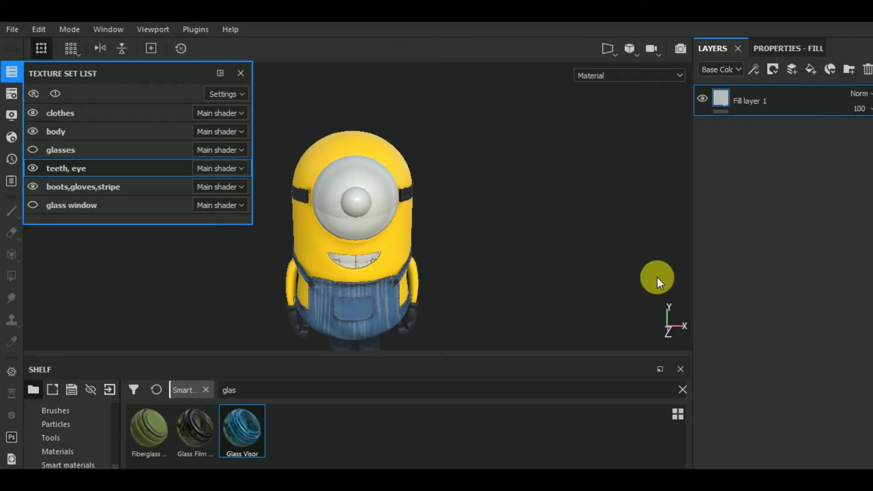
left_click(774, 49)
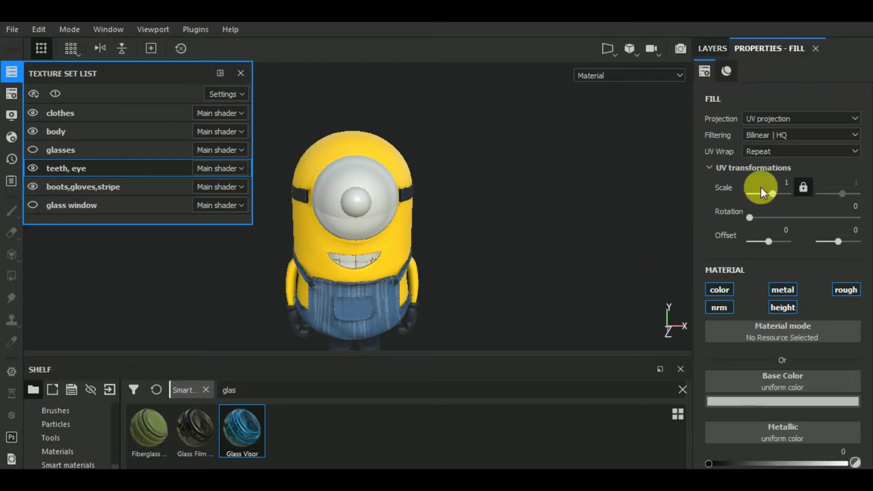
left_click(738, 398)
left_click_drag(735, 369, 690, 256)
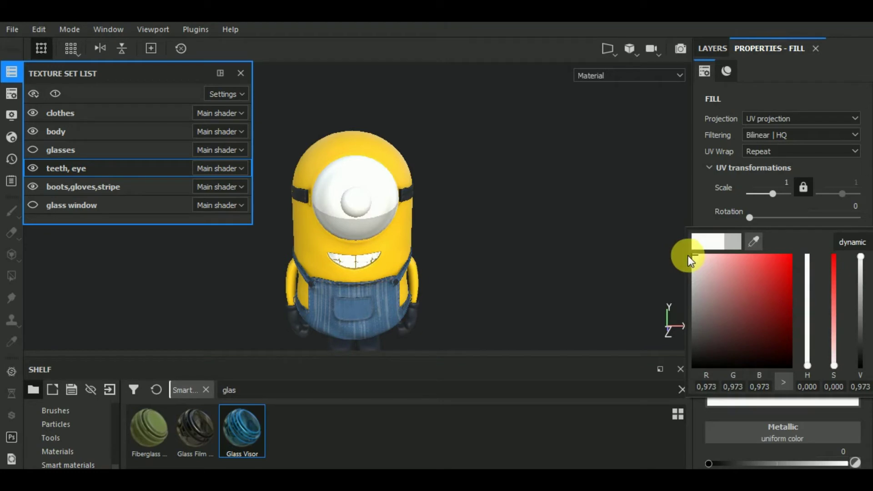
left_click(708, 50)
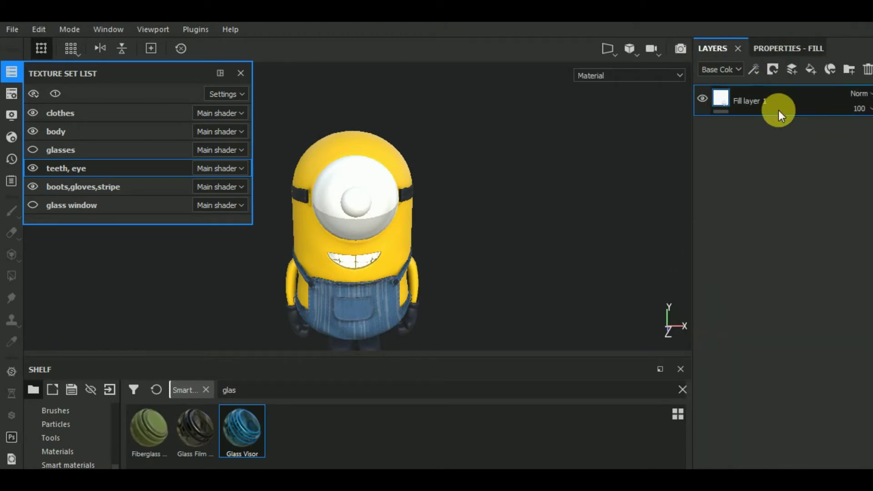
left_click(774, 70)
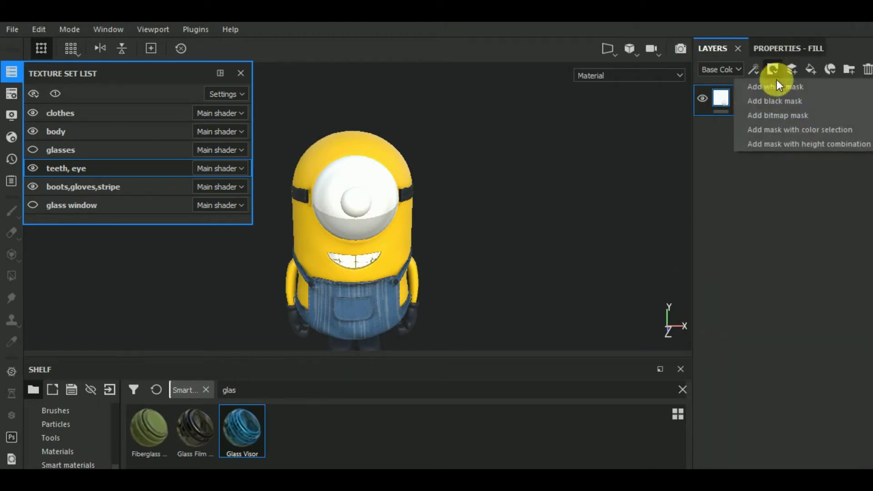
left_click(787, 103)
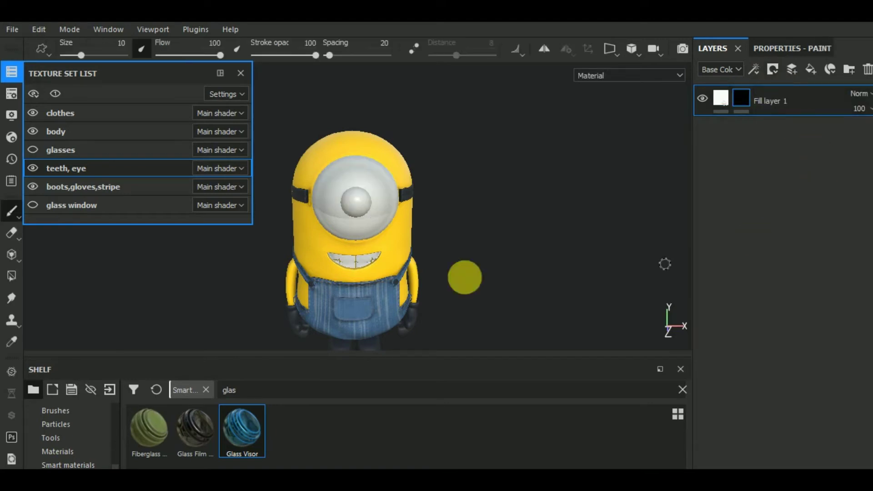
left_click(11, 276)
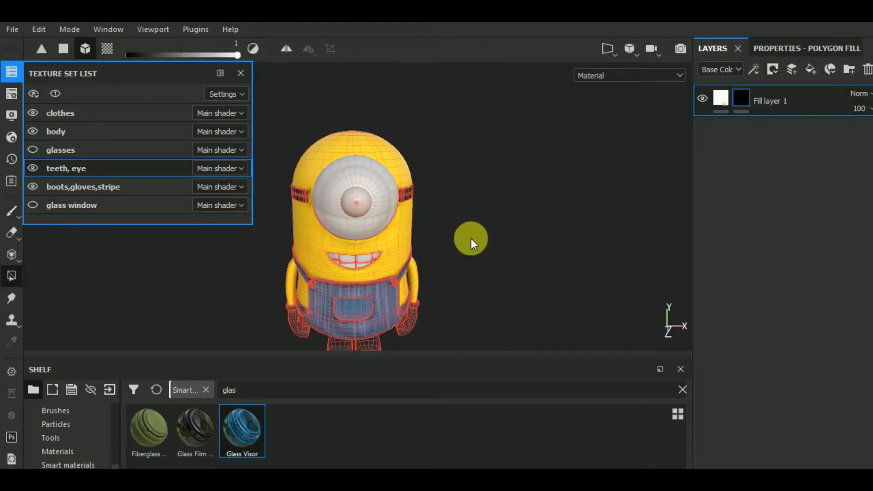
left_click_drag(474, 237, 596, 182, "alt")
left_click(807, 45)
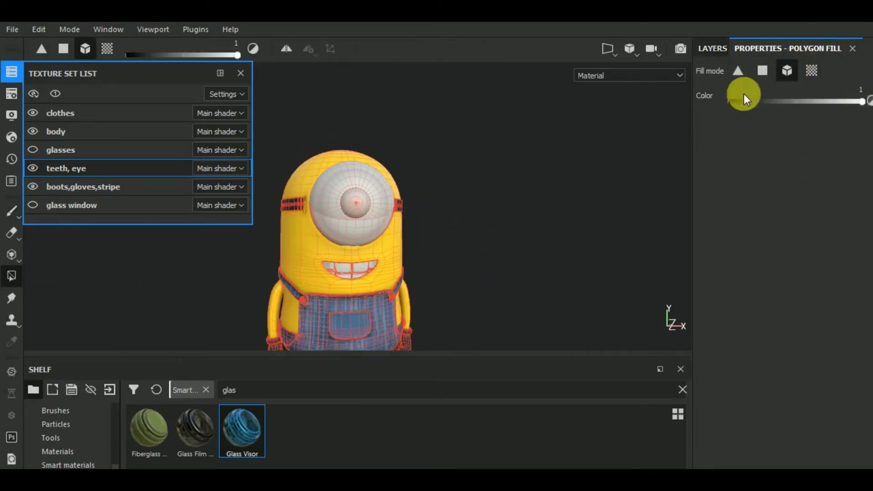
left_click_drag(487, 291, 485, 243, "alt")
scroll(375, 223, "up", 2)
scroll(359, 220, "up", 3)
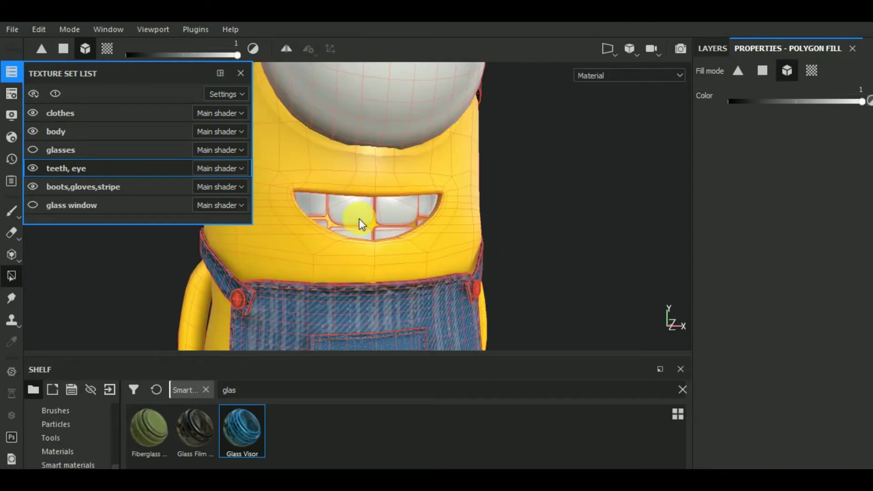
left_click(705, 48)
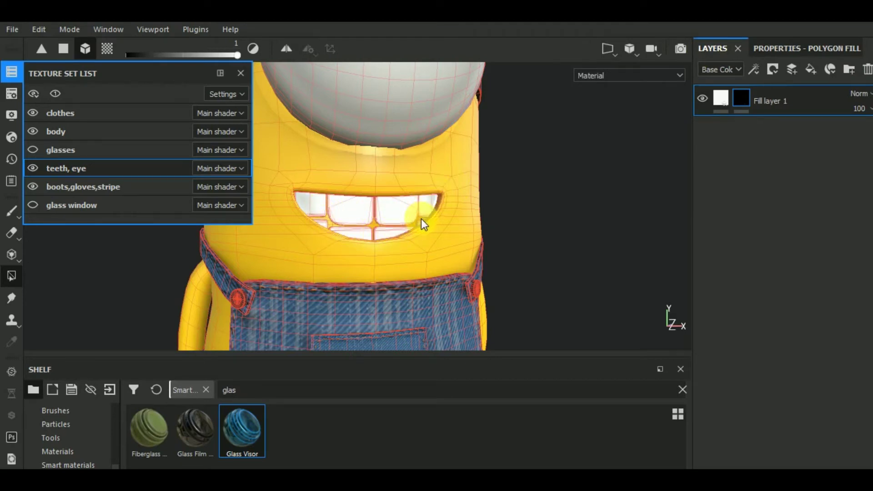
scroll(421, 219, "up", 5)
scroll(408, 229, "down", 2)
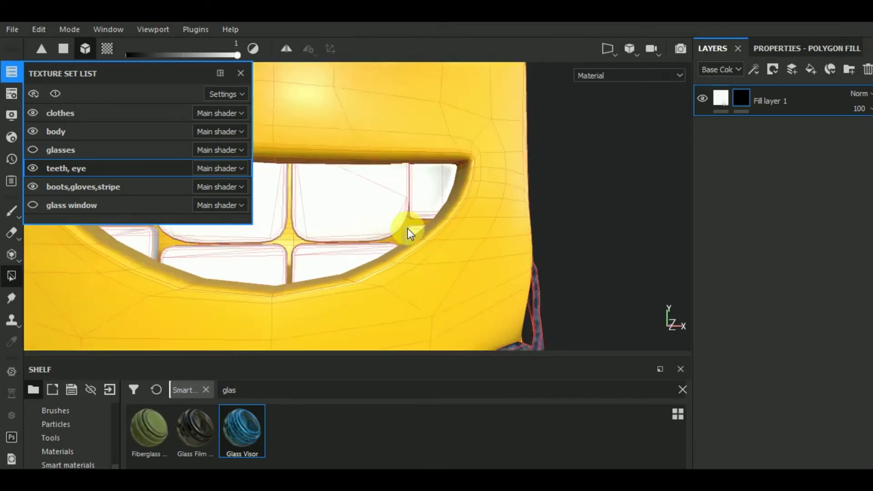
scroll(408, 228, "down", 2)
scroll(407, 228, "down", 2)
scroll(407, 229, "down", 2)
mouse_move(418, 227)
left_mouse_down("alt")
mouse_move(518, 242)
mouse_move(513, 250)
mouse_move(433, 114)
mouse_move(465, 181)
left_mouse_up("alt")
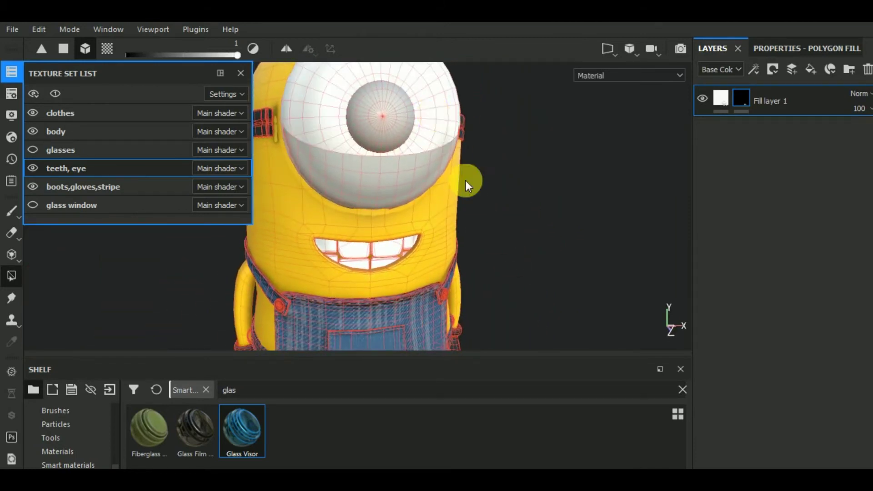
scroll(473, 200, "down", 2)
scroll(479, 214, "down", 2)
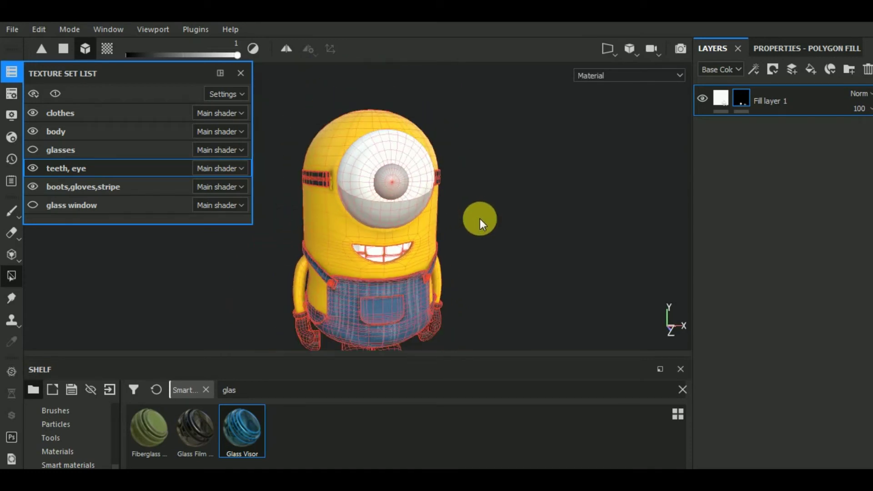
left_click(62, 135)
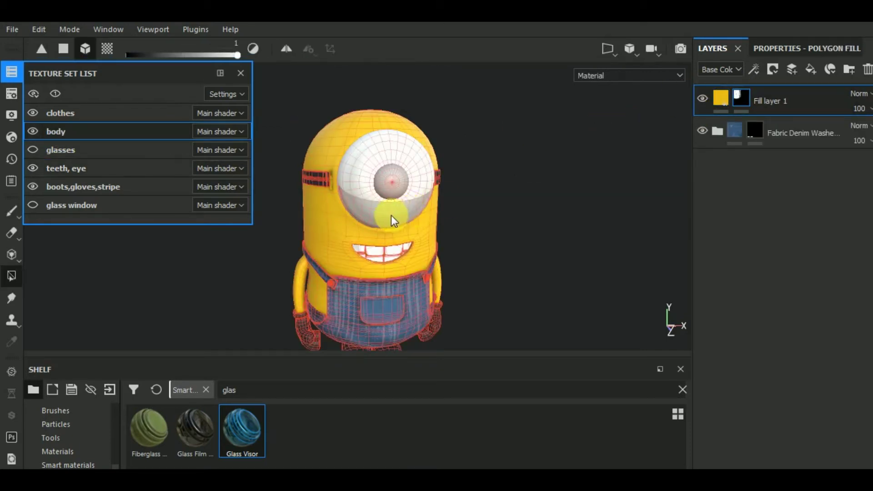
left_click(89, 171)
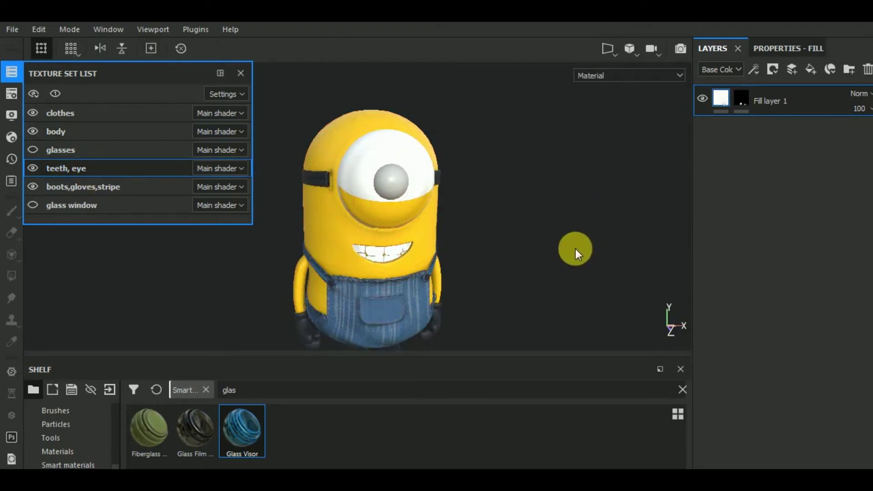
mouse_move(575, 249)
left_mouse_down("alt")
mouse_move(523, 250)
mouse_move(535, 262)
left_mouse_up("alt")
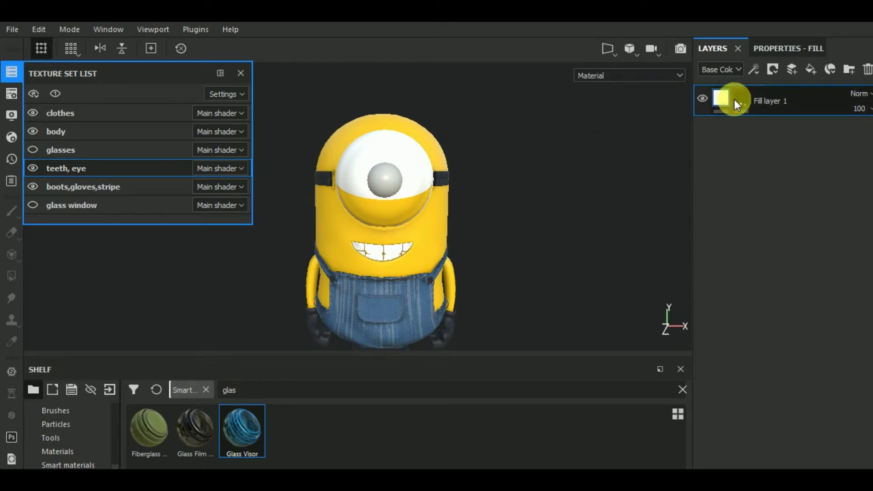
key("4")
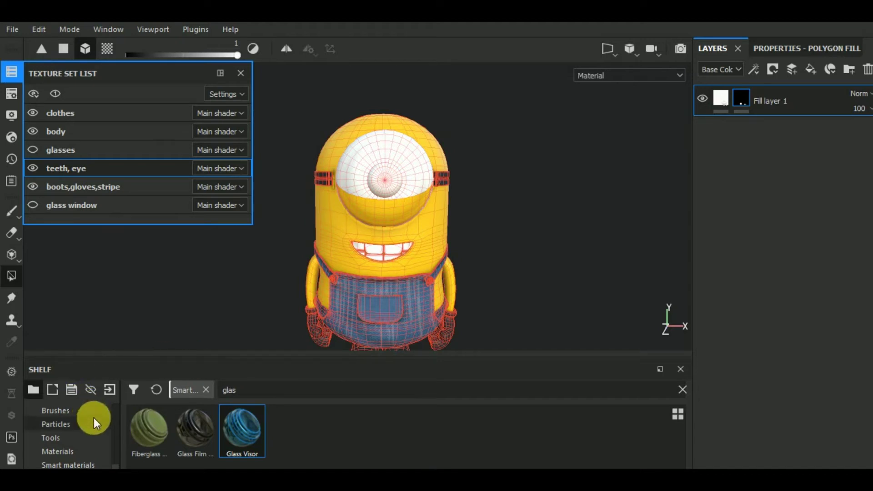
- Filter the shelf to All with the search 'texture' and select the eye image named texture
scroll(118, 413, "up", 5)
scroll(114, 413, "up", 1)
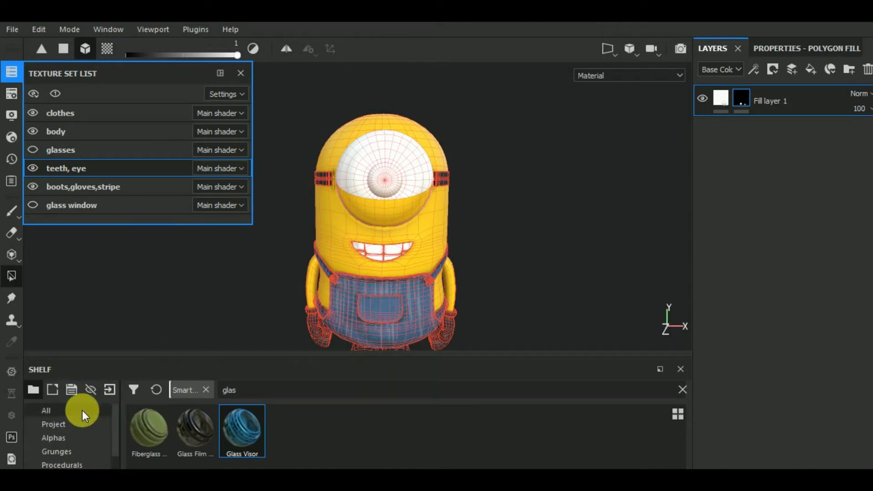
left_click(75, 411)
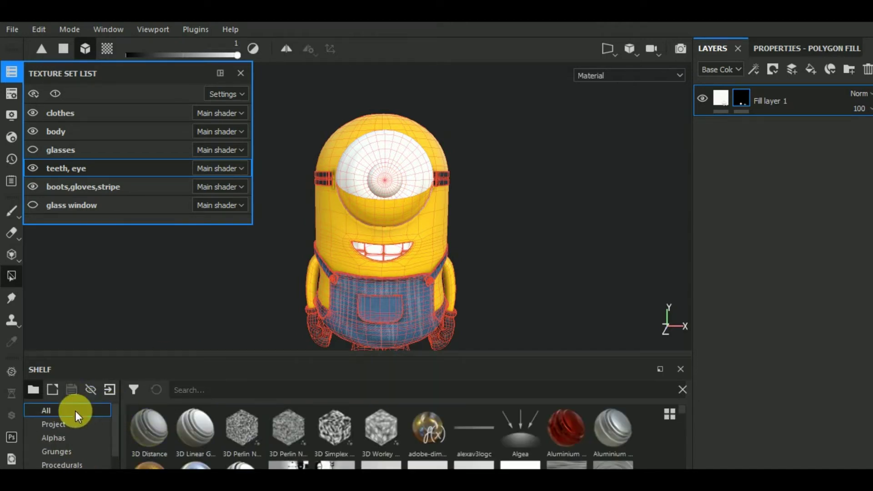
left_click(203, 392)
type("text")
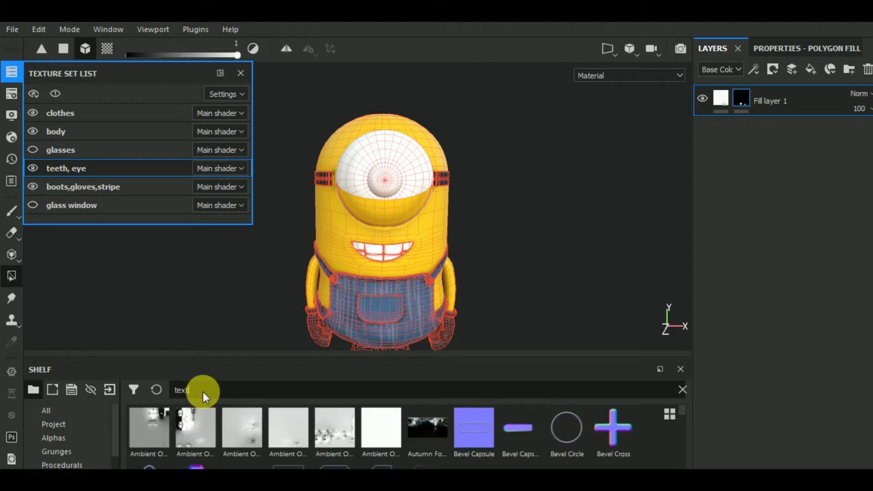
type("u")
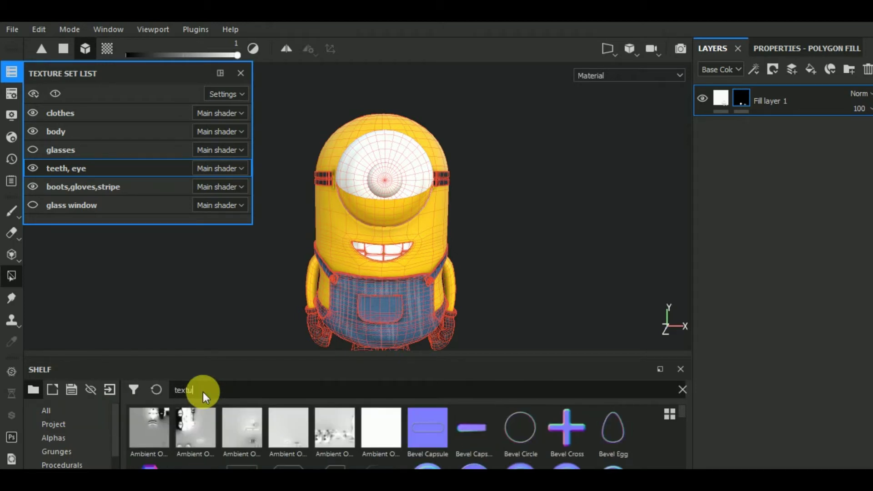
type("re")
scroll(657, 433, "down", 3)
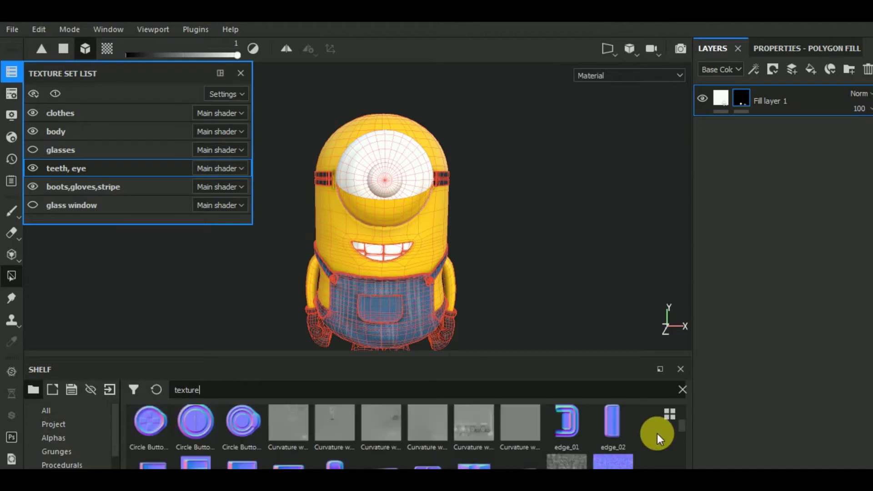
scroll(657, 433, "down", 3)
scroll(657, 433, "down", 3)
scroll(657, 434, "down", 3)
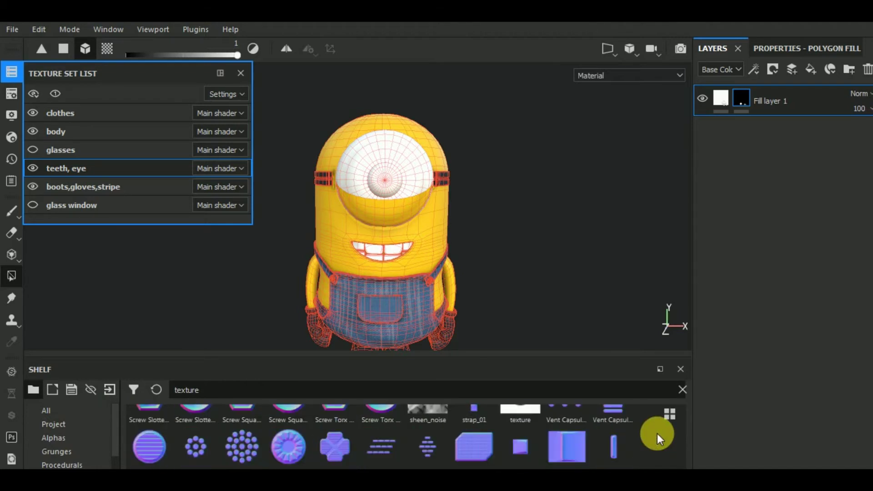
scroll(657, 433, "down", 3)
scroll(657, 433, "down", 3)
scroll(657, 433, "down", 3)
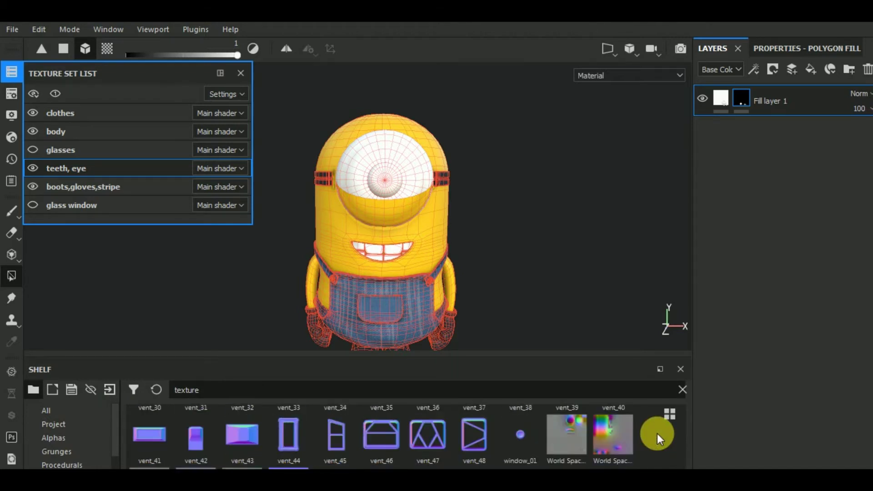
scroll(657, 433, "up", 3)
scroll(657, 433, "up", 3)
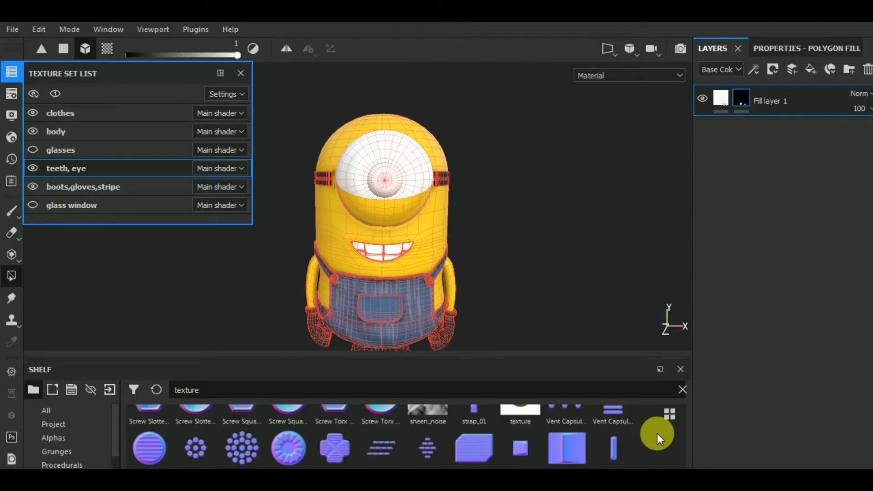
scroll(657, 433, "up", 3)
scroll(657, 433, "down", 2)
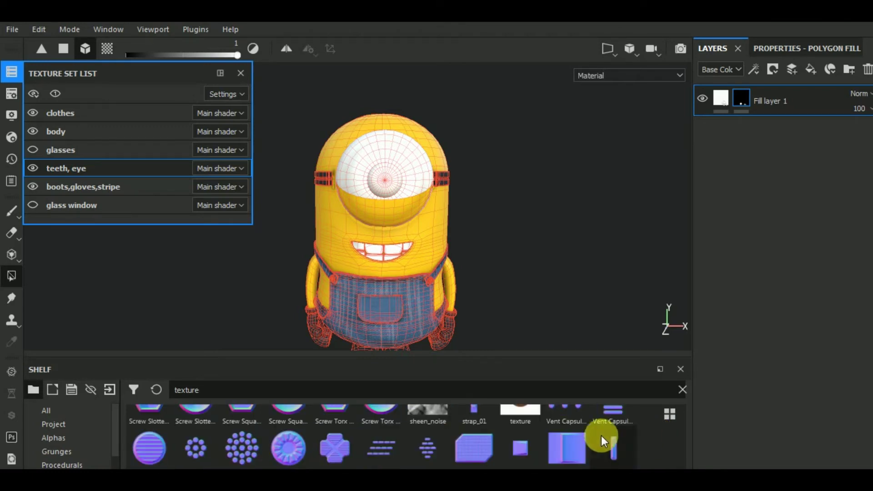
left_click(523, 419)
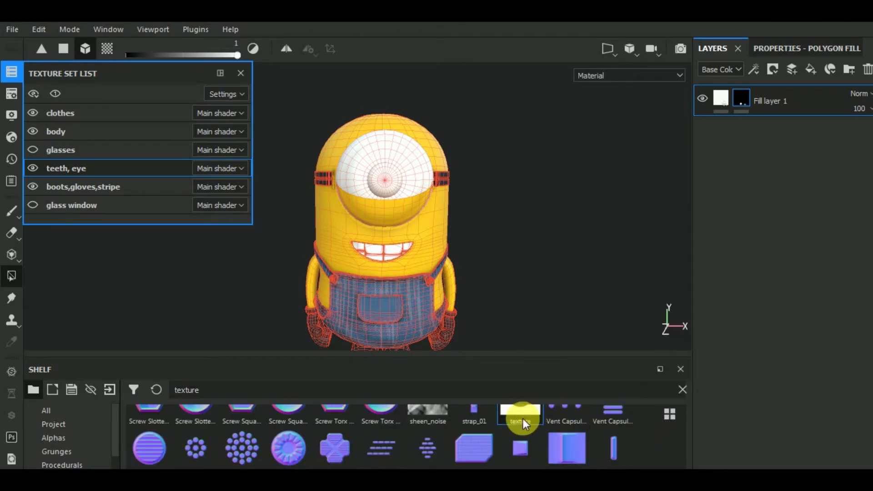
- Add a paint layer and load the texture eye image as the Projection tool's base colour
left_click(793, 72)
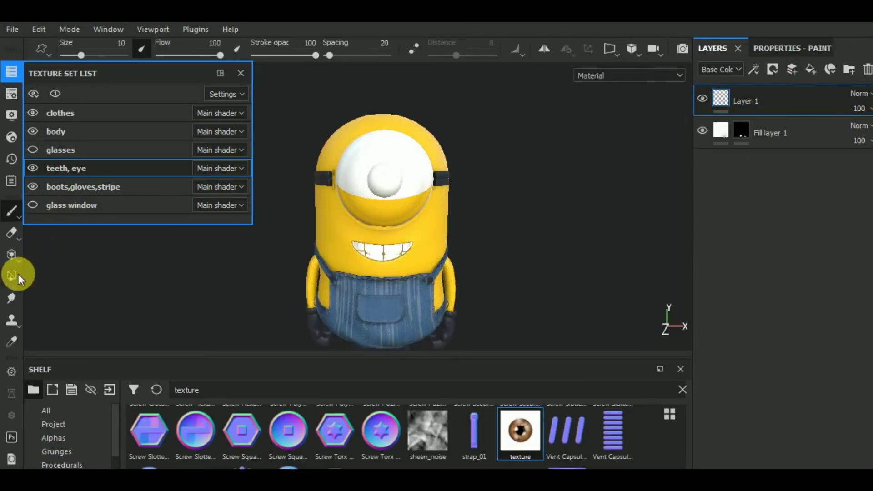
left_click(12, 256)
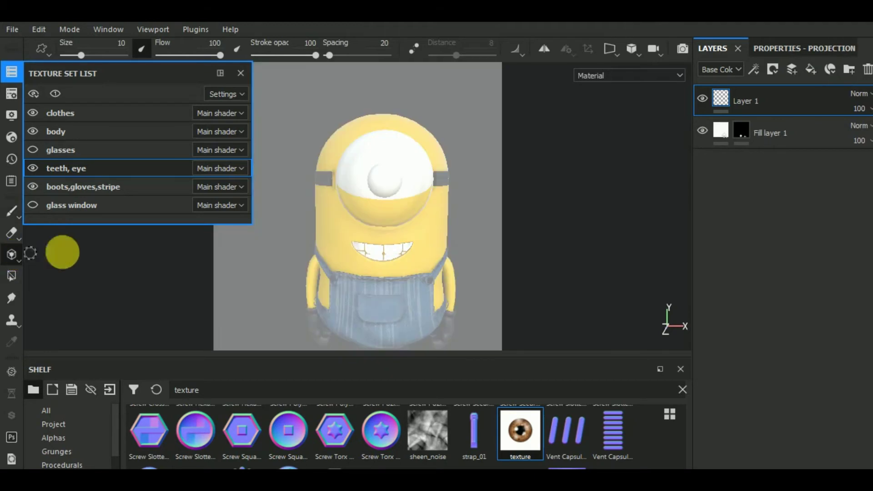
left_click(765, 48)
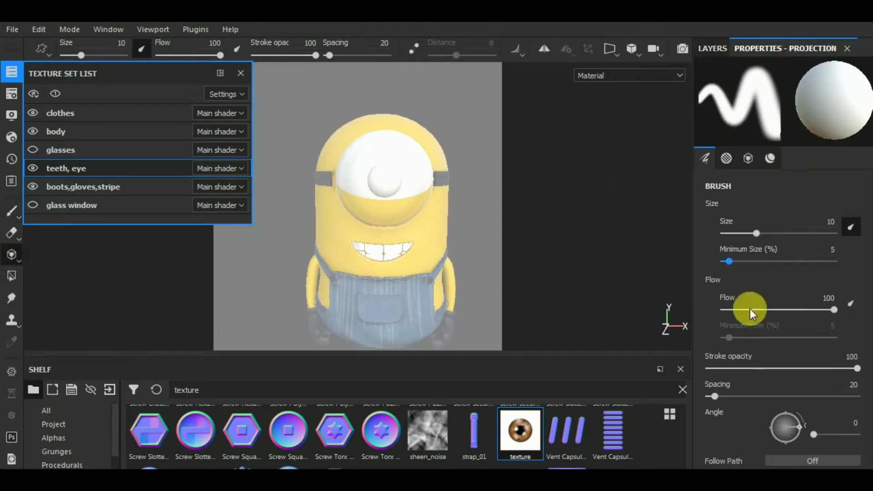
scroll(750, 319, "down", 5)
scroll(743, 353, "down", 5)
scroll(744, 353, "down", 5)
scroll(744, 353, "down", 5)
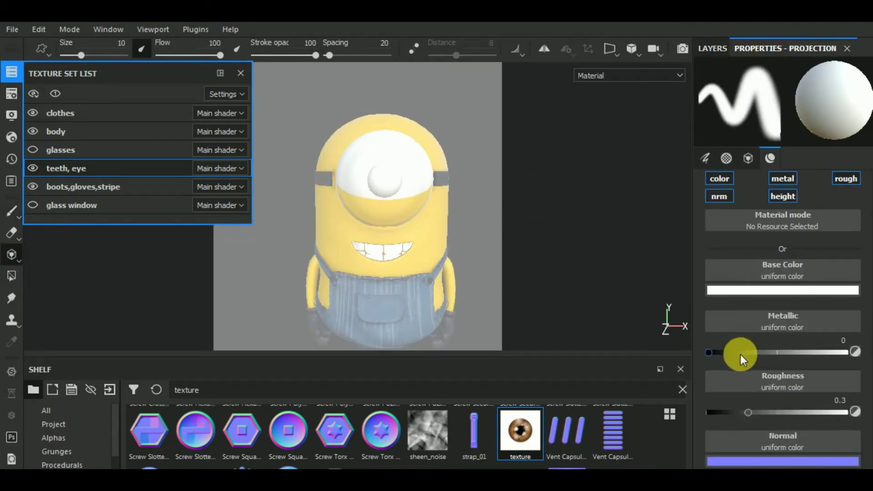
left_click_drag(520, 431, 782, 278)
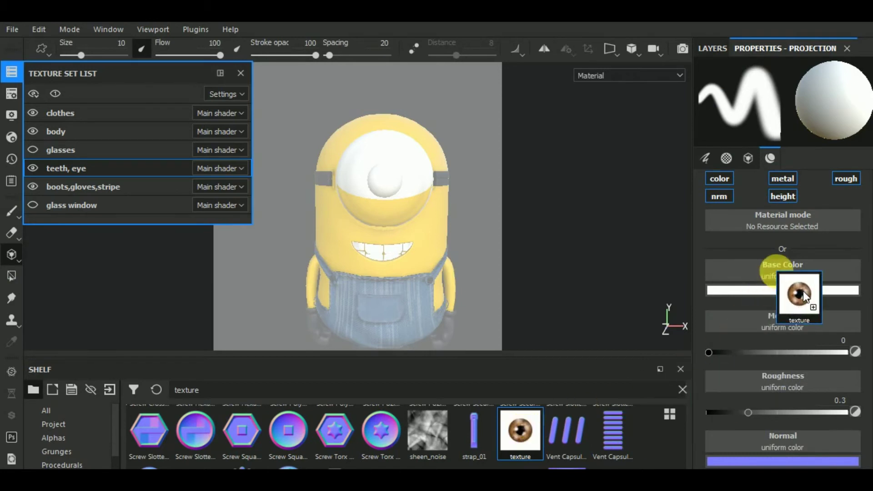
scroll(395, 219, "down", 2)
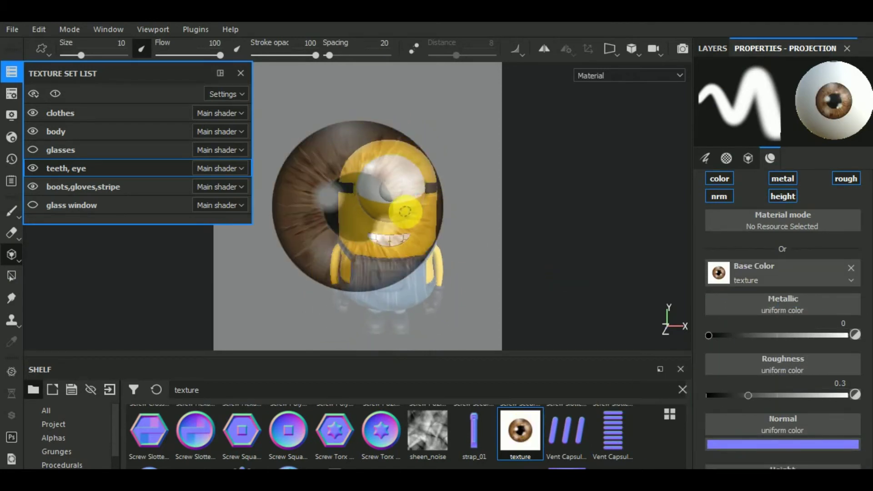
scroll(432, 220, "up", 3)
scroll(464, 221, "up", 3)
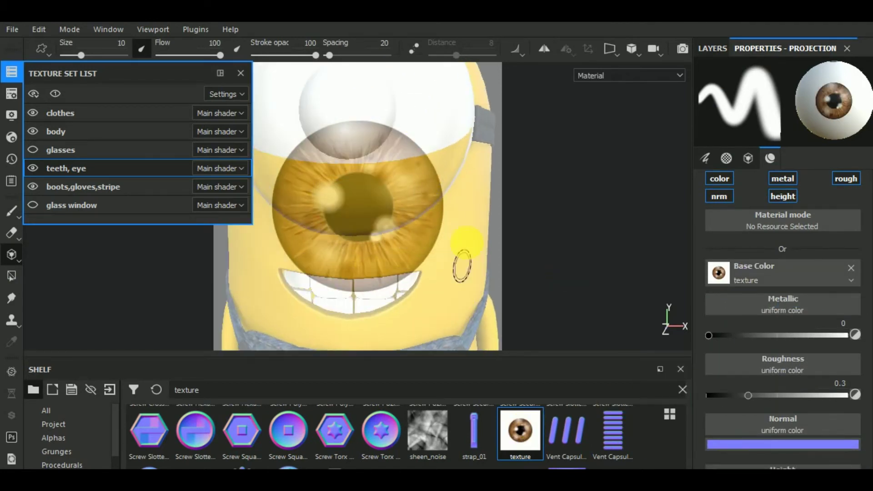
- Line up the Minion's eyeball under the projected brown iris
mouse_move(468, 254)
left_mouse_down("alt")
mouse_move(488, 336)
mouse_move(490, 305)
left_mouse_up("alt")
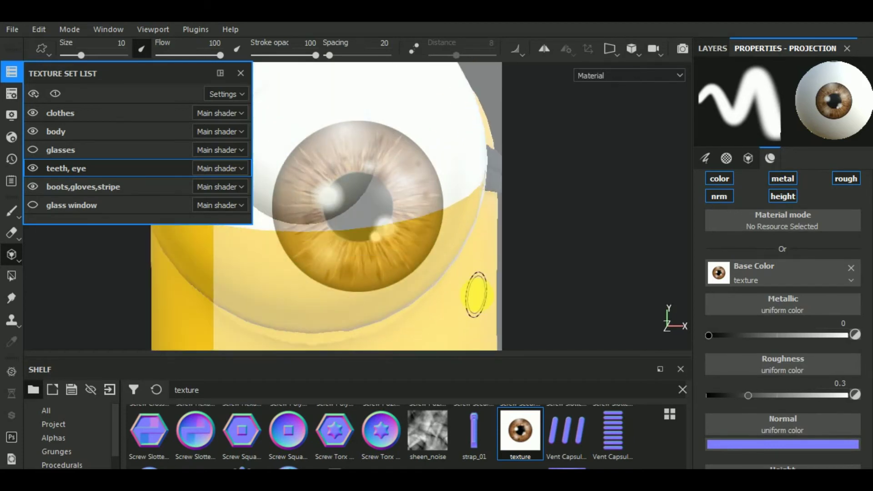
left_click_drag(476, 293, 504, 306, "alt")
left_click(11, 71)
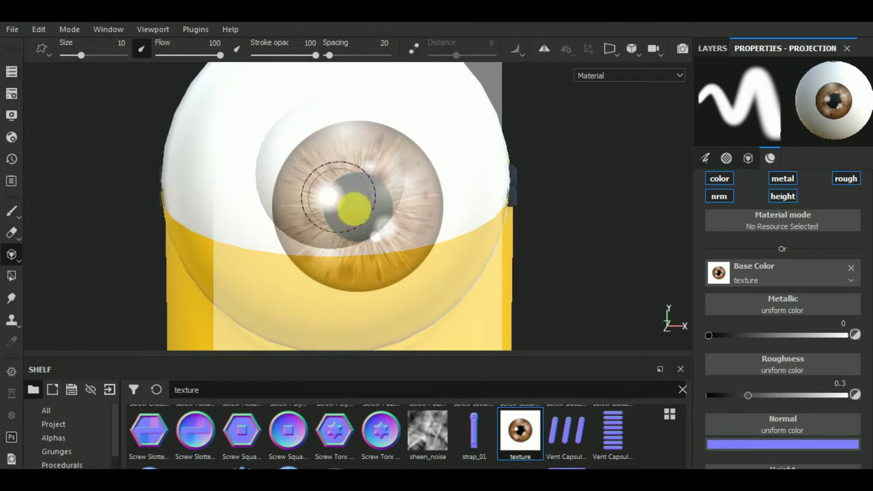
left_click_drag(331, 189, 340, 200, "alt")
mouse_move(457, 229)
left_mouse_down("alt")
mouse_move(516, 294)
mouse_move(489, 283)
mouse_move(527, 302)
mouse_move(510, 291)
mouse_move(498, 296)
mouse_move(527, 329)
mouse_move(503, 309)
left_mouse_up("alt")
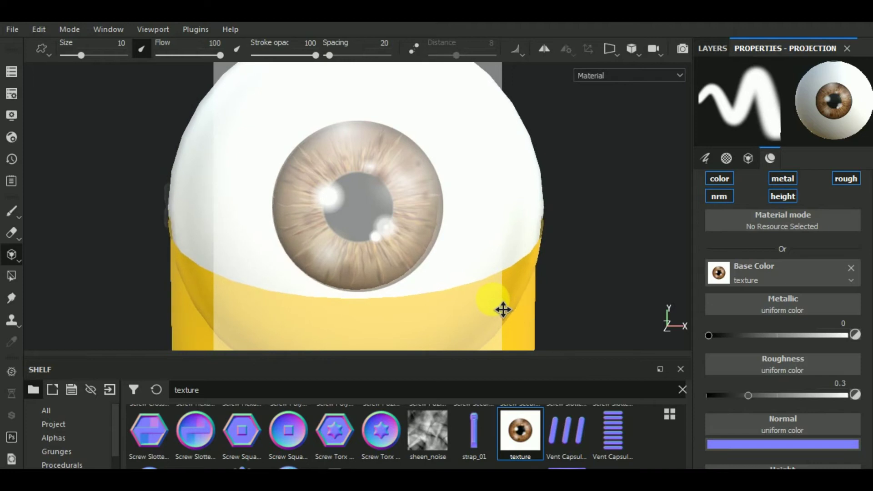
left_click_drag(504, 309, 506, 310, "alt")
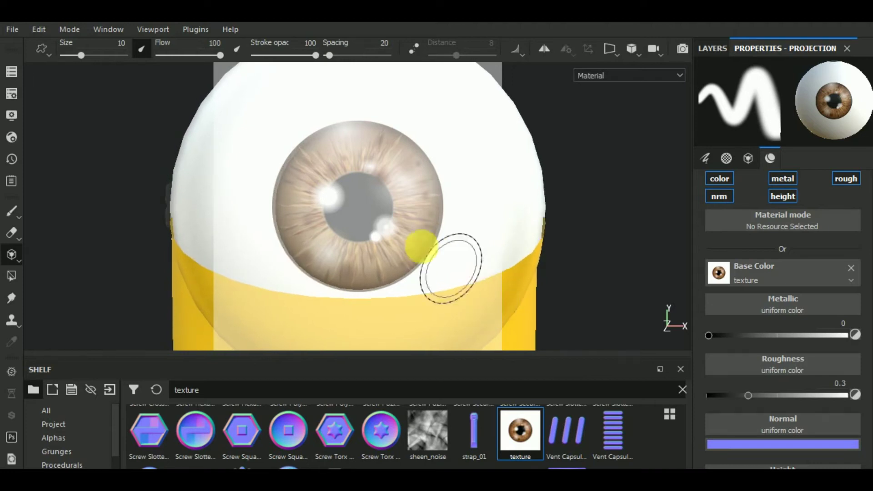
- Set projection Alpha Hardness to 1 and paint the brown iris onto the eyeball
scroll(777, 318, "up", 5)
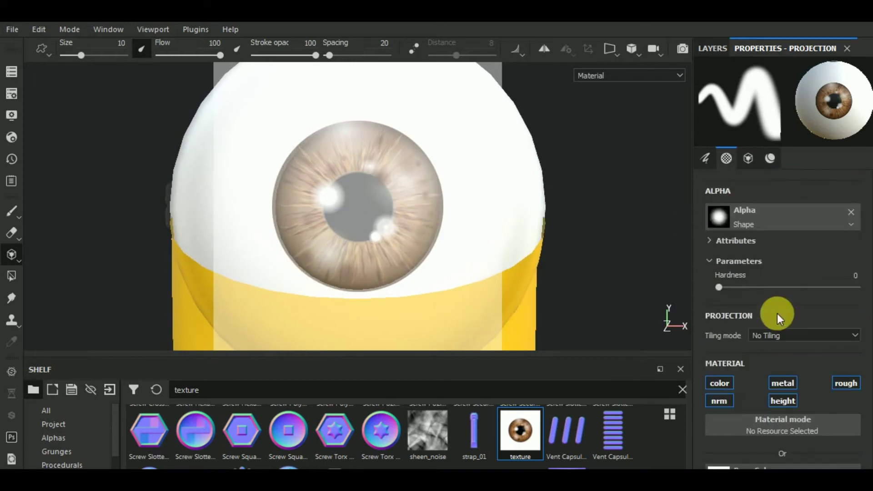
scroll(777, 313, "up", 4)
left_click_drag(719, 424, 867, 422)
mouse_move(365, 215)
left_mouse_down()
mouse_move(331, 174)
mouse_move(361, 190)
mouse_move(336, 214)
mouse_move(370, 228)
mouse_move(386, 201)
mouse_move(367, 166)
mouse_move(312, 156)
mouse_move(316, 215)
mouse_move(306, 220)
mouse_move(332, 247)
mouse_move(360, 257)
mouse_move(403, 238)
mouse_move(409, 195)
mouse_move(374, 142)
mouse_move(316, 141)
mouse_move(287, 190)
mouse_move(314, 235)
mouse_move(370, 250)
mouse_move(403, 226)
mouse_move(400, 195)
mouse_move(411, 214)
mouse_move(380, 237)
mouse_move(343, 250)
mouse_move(357, 195)
left_mouse_up()
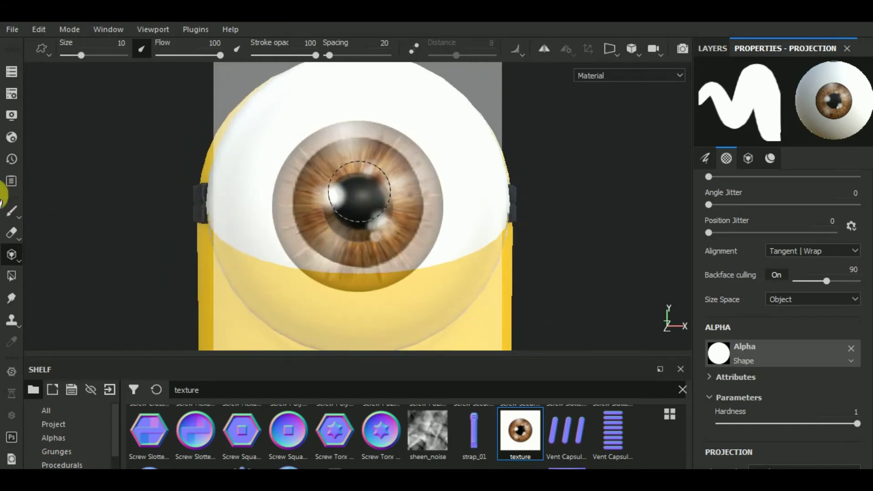
left_click(10, 211)
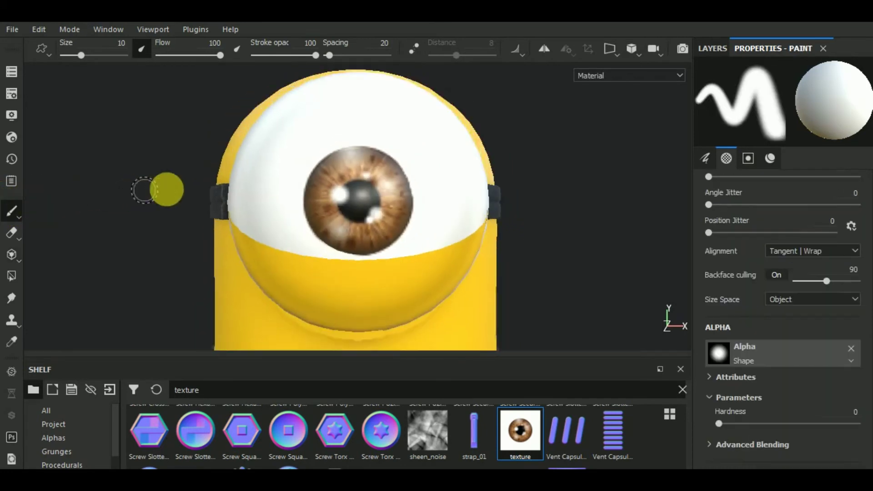
- Make the glasses and glass window texture sets visible again
scroll(172, 189, "down", 5)
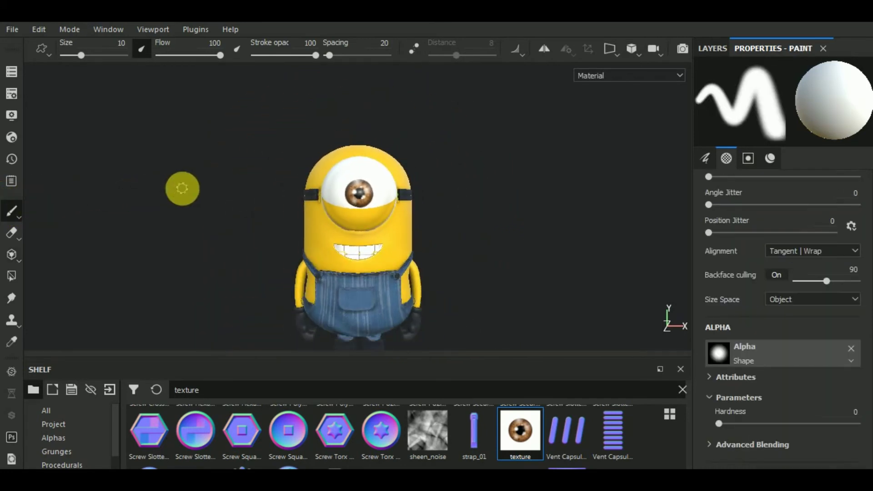
mouse_move(482, 223)
left_mouse_down("alt")
mouse_move(515, 200)
mouse_move(499, 227)
left_mouse_up("alt")
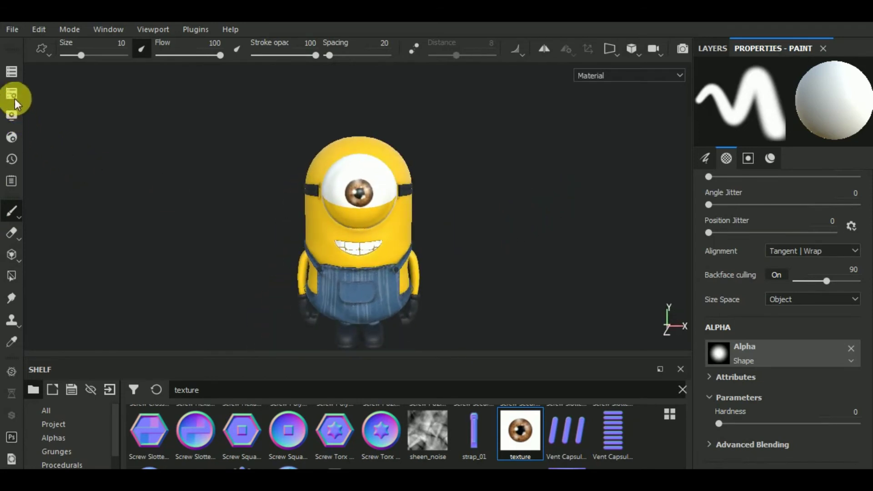
left_click(12, 76)
left_click(35, 154)
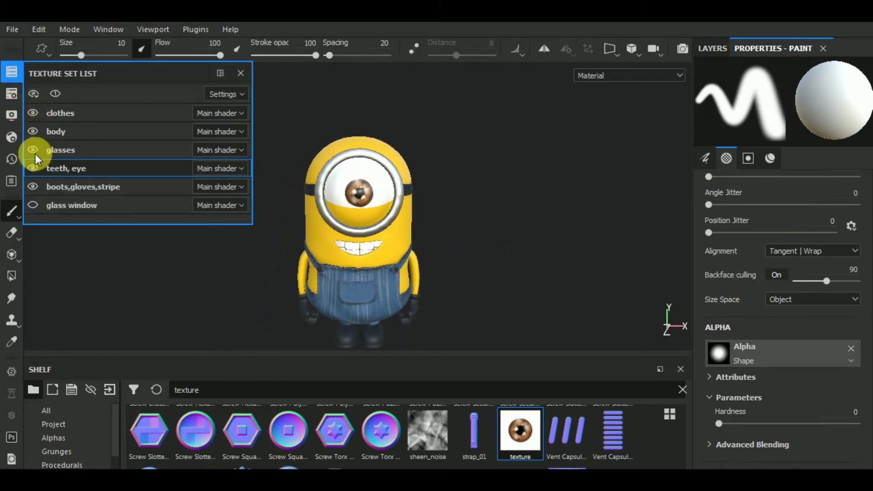
left_click(33, 206)
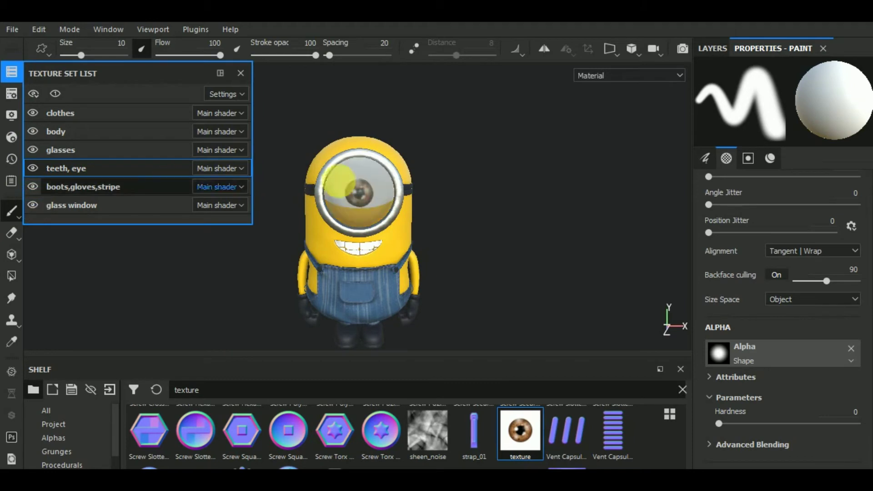
- Orbit to review the goggles around the painted eye and show the teeth, eye layer stack
mouse_move(504, 237)
left_mouse_down("alt")
mouse_move(570, 219)
mouse_move(546, 239)
mouse_move(474, 232)
mouse_move(513, 220)
left_mouse_up("alt")
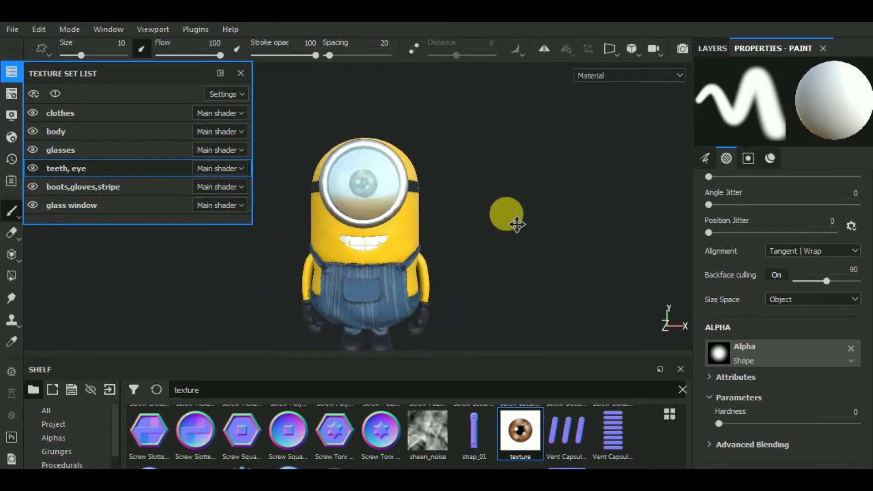
right_click_drag(513, 220, 495, 221, "alt")
mouse_move(495, 220)
left_mouse_down("alt")
mouse_move(565, 250)
mouse_move(542, 245)
mouse_move(494, 278)
left_mouse_up("alt")
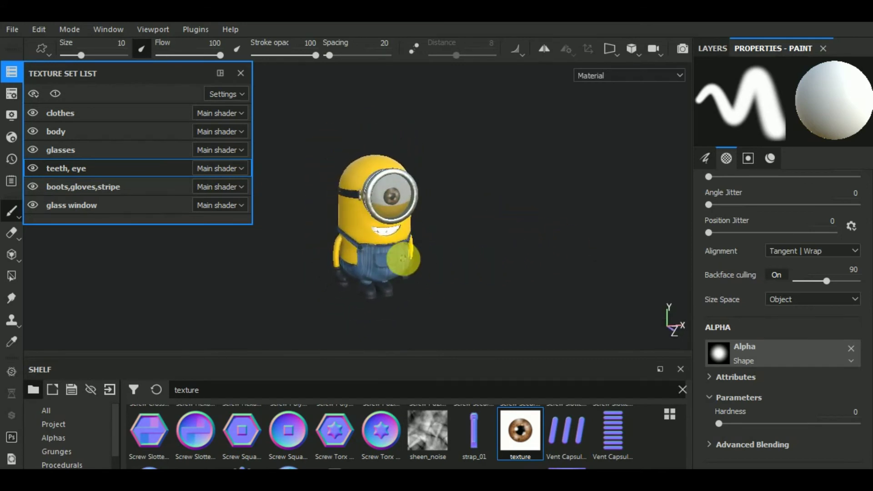
scroll(399, 254, "up", 3)
scroll(400, 253, "up", 2)
scroll(400, 255, "down", 2)
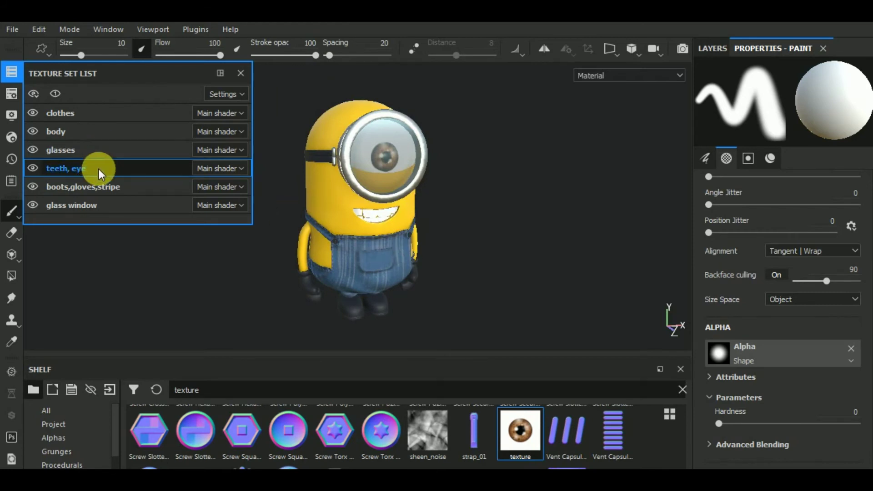
left_click(709, 49)
- Select the teeth's Fill layer 1 and raise its roughness to 0.628
left_click(724, 126)
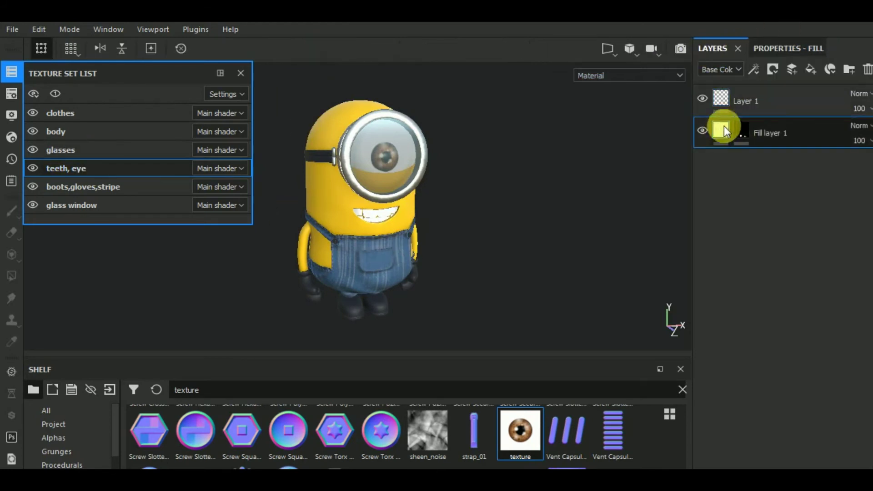
left_click_drag(503, 246, 516, 242, "alt")
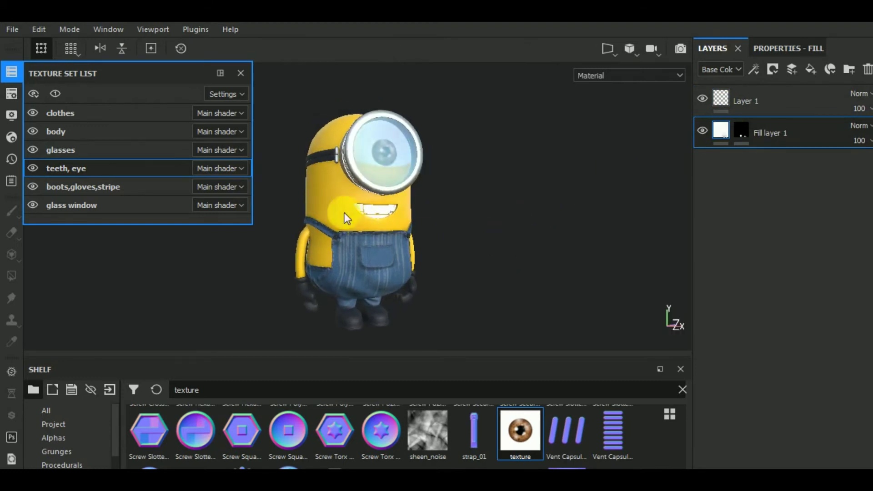
mouse_move(518, 243)
right_mouse_down("alt")
mouse_move(330, 233)
mouse_move(403, 221)
mouse_move(411, 230)
right_mouse_up("alt")
left_click(815, 51)
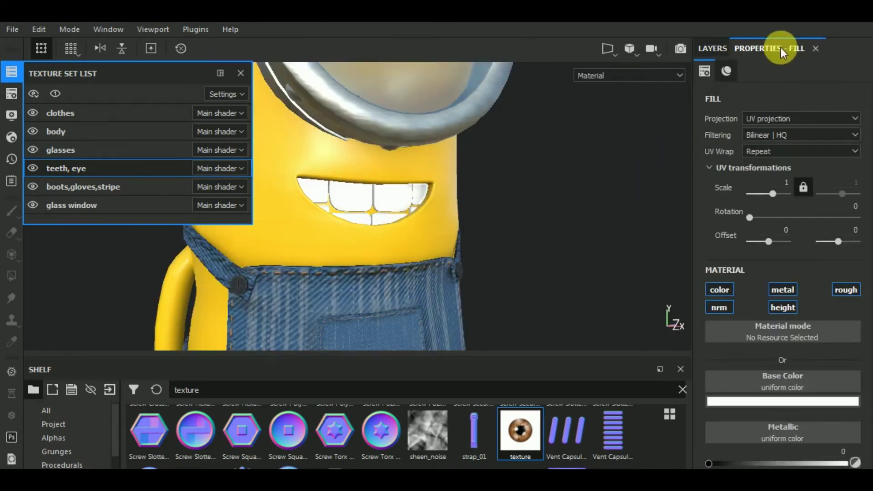
scroll(780, 362, "down", 5)
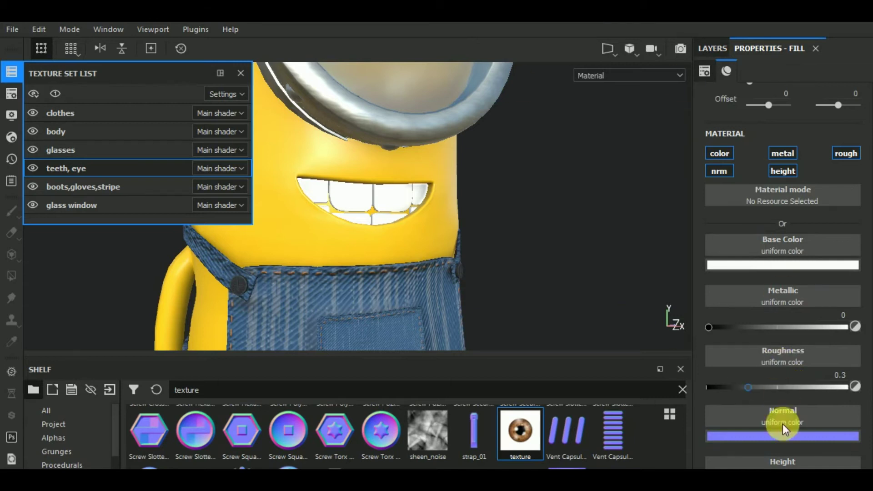
left_click(795, 387)
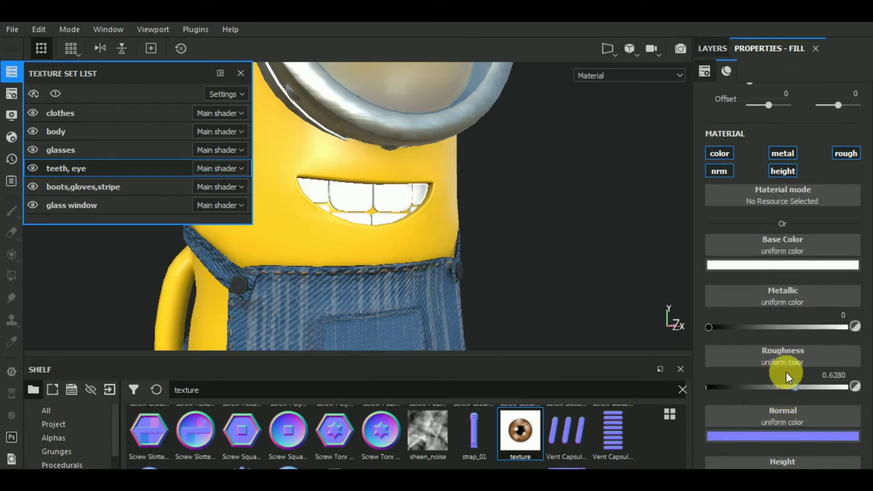
- Change the teeth base colour to a slightly darker 0.808 grey
left_click(750, 265)
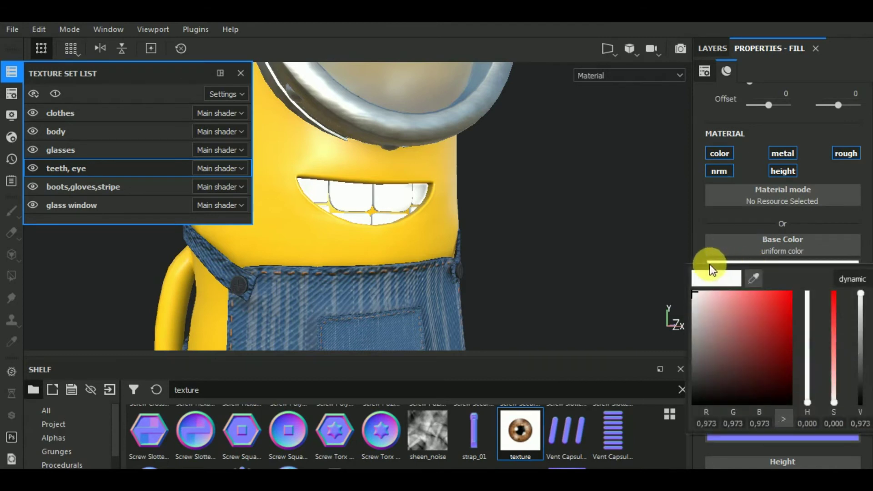
left_click(692, 301)
left_click(694, 304)
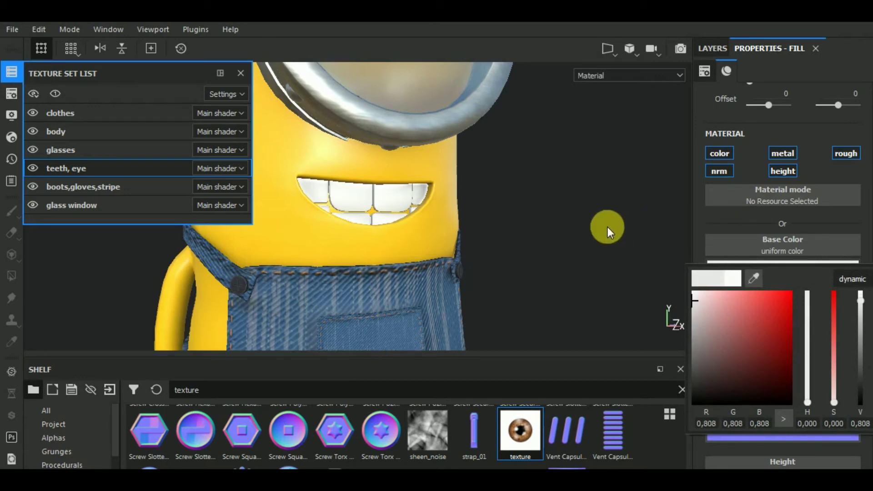
left_click(591, 228)
- Orbit to a three-quarter view and select Layer 1 holding the eye paint
left_click_drag(551, 237, 516, 283, "alt")
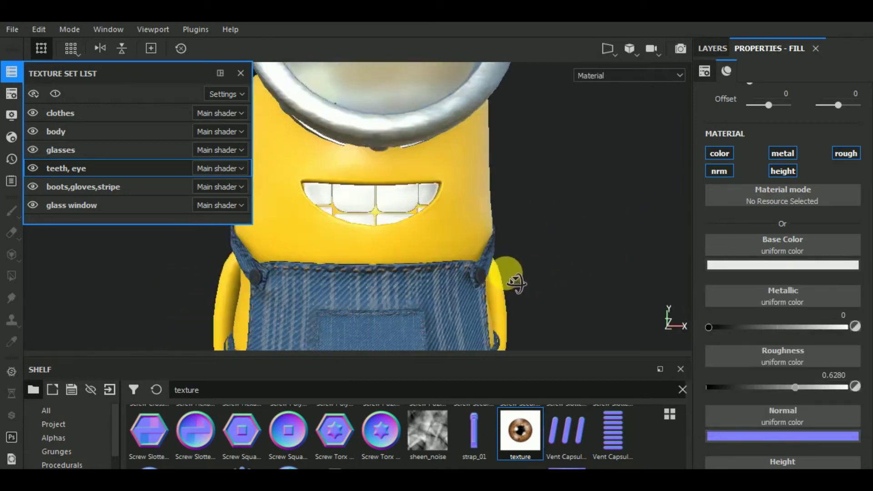
scroll(511, 279, "down", 5)
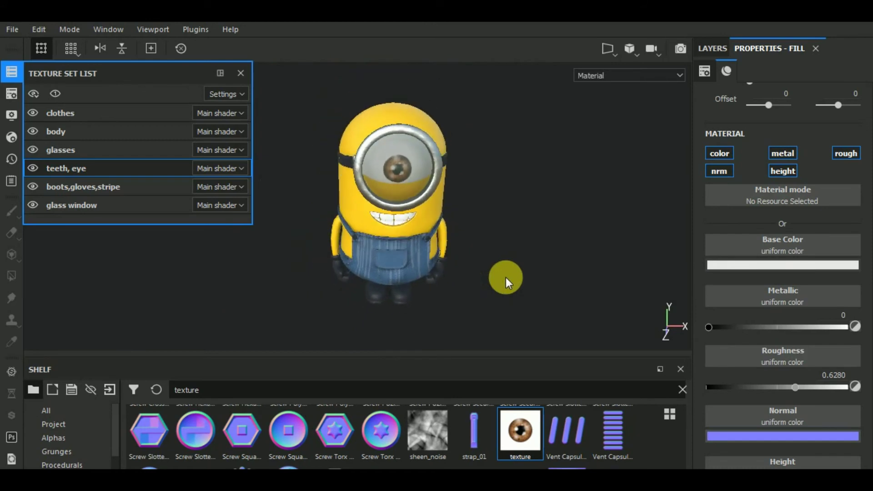
mouse_move(506, 277)
left_mouse_down("alt")
mouse_move(638, 272)
mouse_move(572, 247)
mouse_move(503, 283)
mouse_move(448, 289)
mouse_move(523, 283)
mouse_move(536, 267)
mouse_move(518, 292)
mouse_move(526, 306)
mouse_move(533, 300)
mouse_move(523, 283)
mouse_move(512, 286)
mouse_move(527, 278)
left_mouse_up("alt")
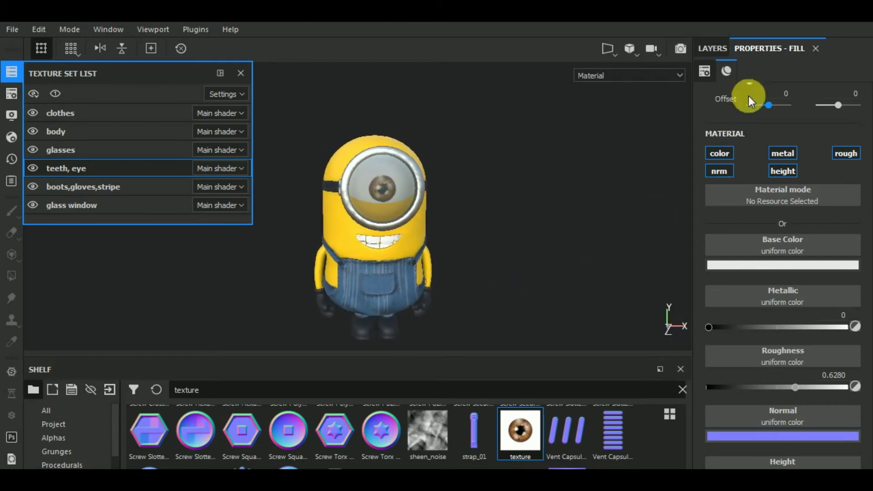
left_click(713, 51)
left_click(739, 97)
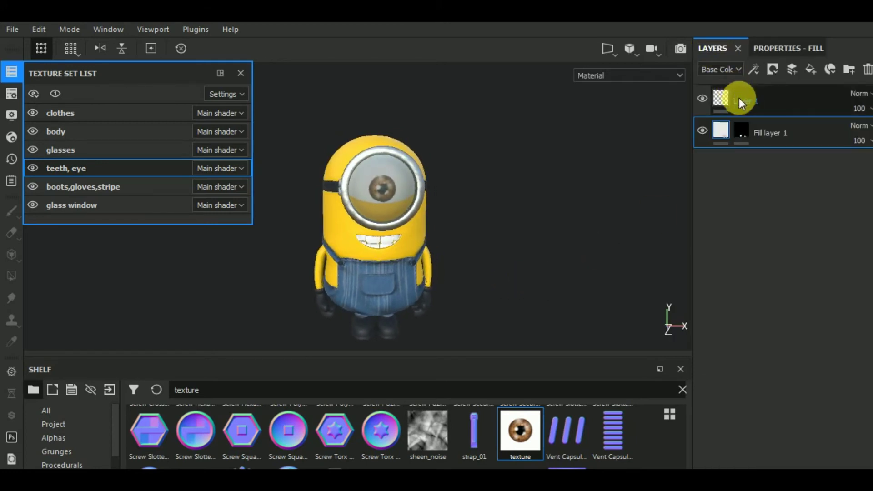
- Restore the accidentally deleted Layer 1, rename it 'eye', and move to the clothes texture set
left_click(867, 69)
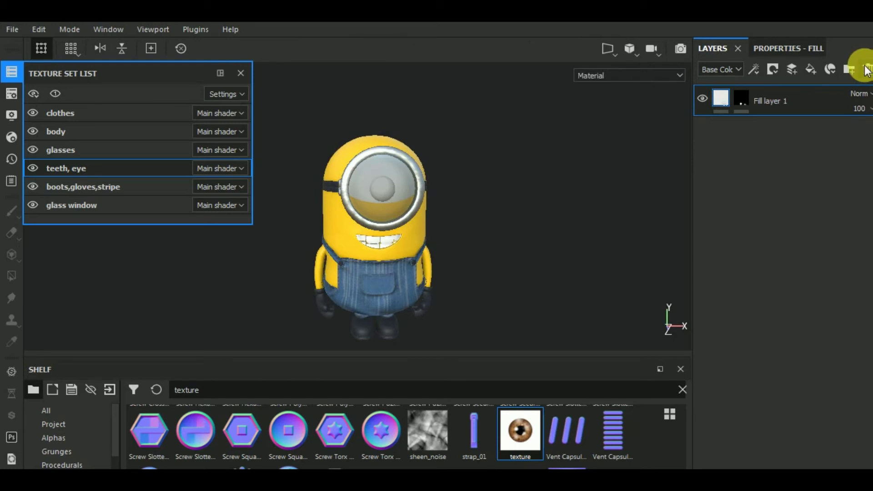
key("ctrl+z")
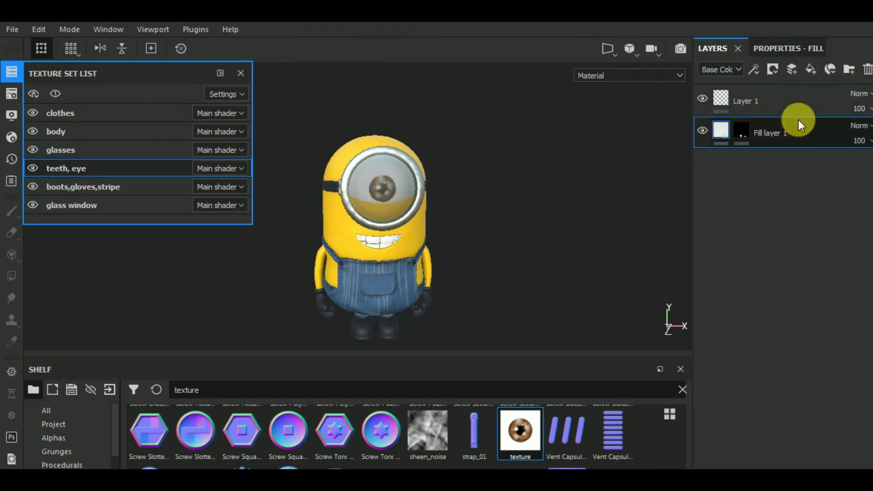
double_click(749, 102)
type("eye")
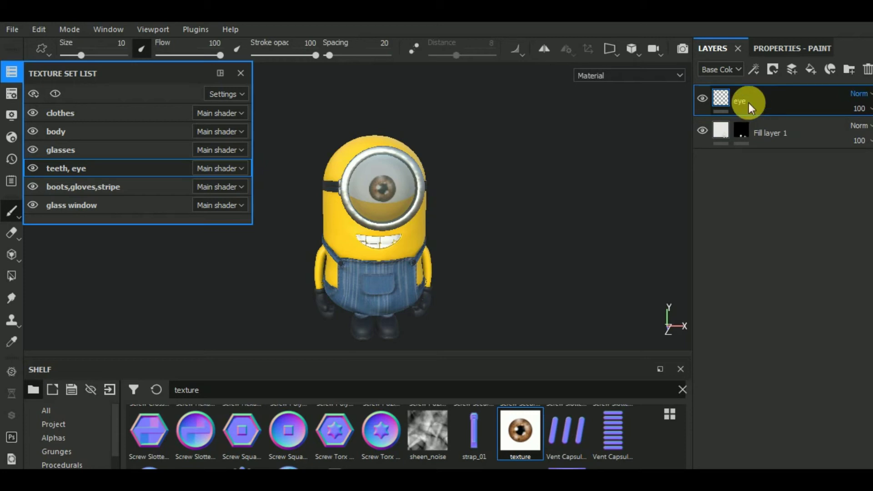
key("Return")
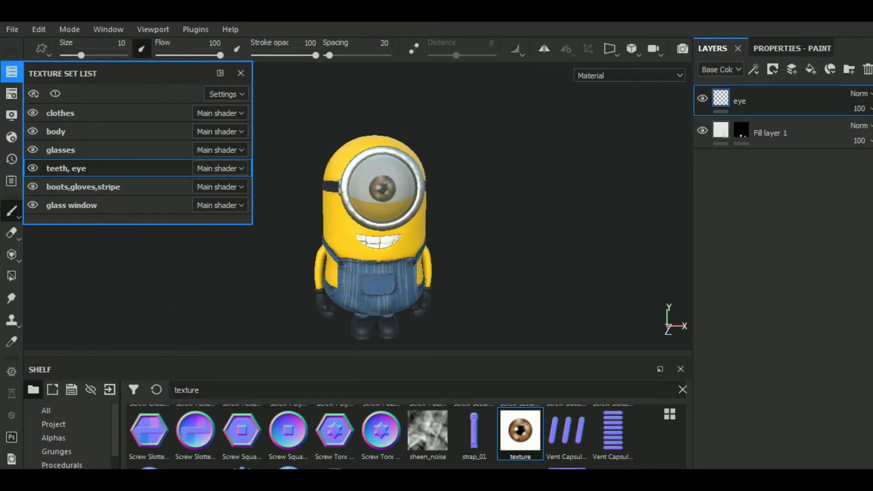
left_click(74, 113)
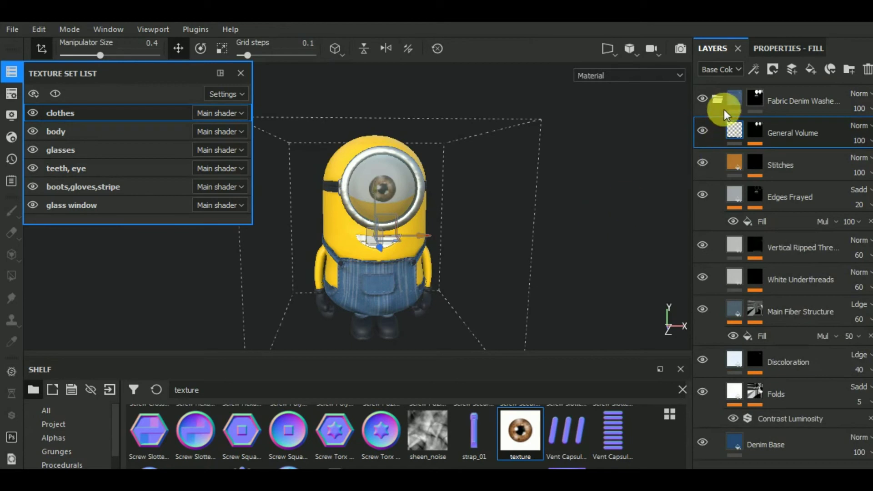
- Collapse the denim folder and add a new paint layer above it named 'symbol'
left_click(719, 101)
left_click(796, 98)
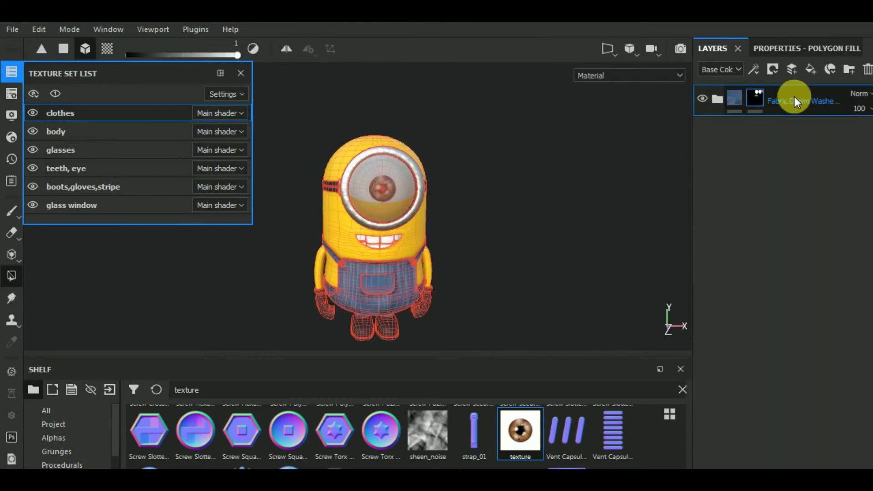
left_click(791, 66)
mouse_move(629, 227)
left_mouse_down("alt")
mouse_move(516, 311)
mouse_move(500, 296)
mouse_move(526, 262)
left_mouse_up("alt")
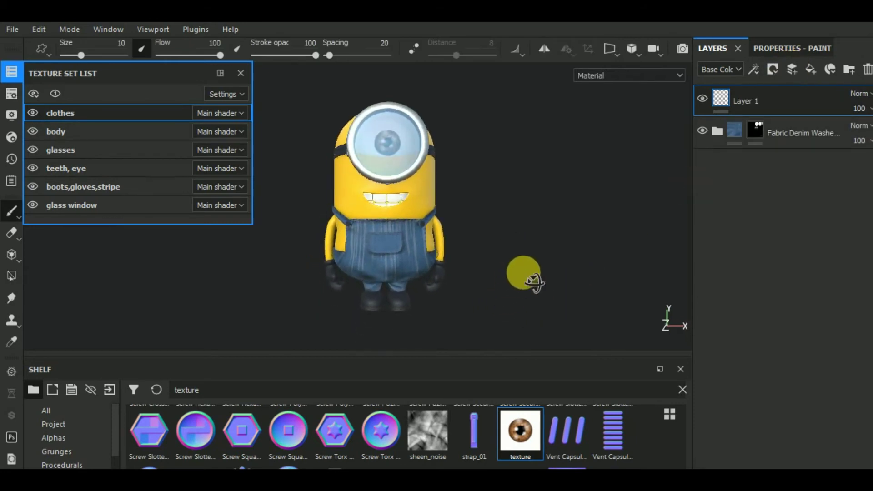
scroll(387, 251, "up", 2)
scroll(387, 250, "up", 4)
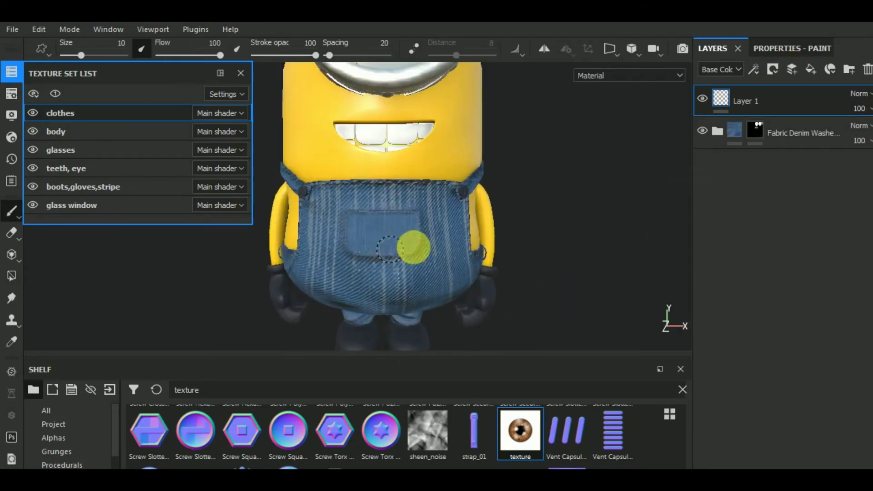
mouse_move(504, 282)
left_mouse_down("alt")
mouse_move(497, 289)
mouse_move(471, 275)
left_mouse_up("alt")
left_click(730, 51)
type("symbol")
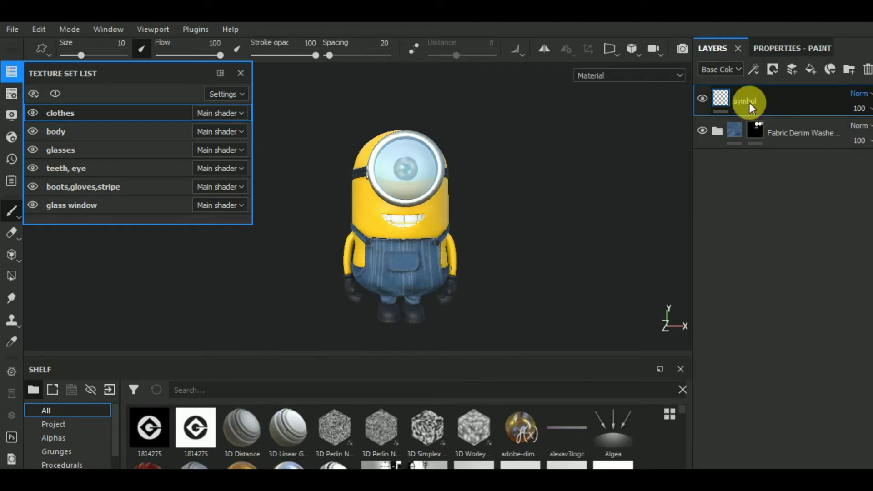
key("Return")
- Try the Projection and Polygon Fill modes, then return to the Paint brush
left_click(790, 49)
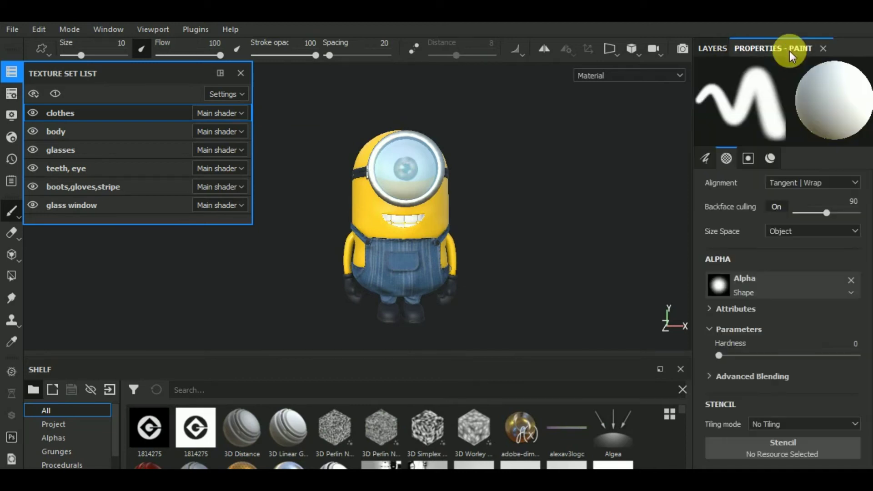
scroll(761, 356, "down", 3)
scroll(760, 356, "down", 2)
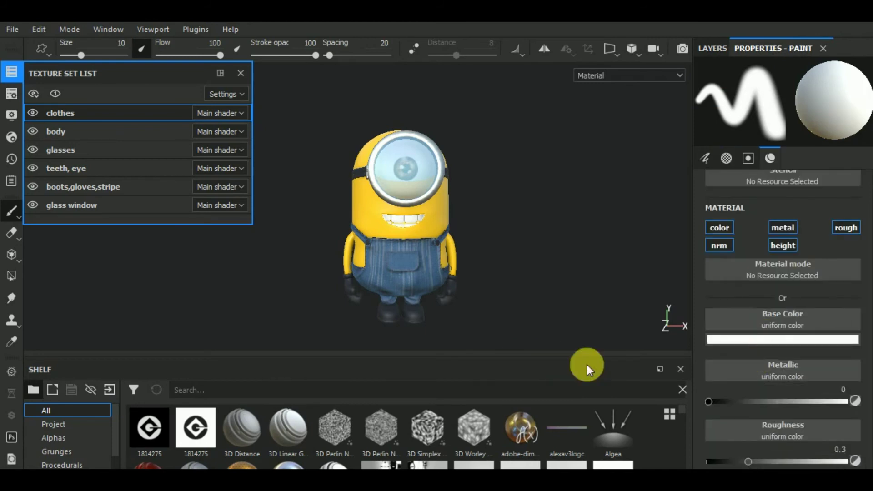
left_click(12, 254)
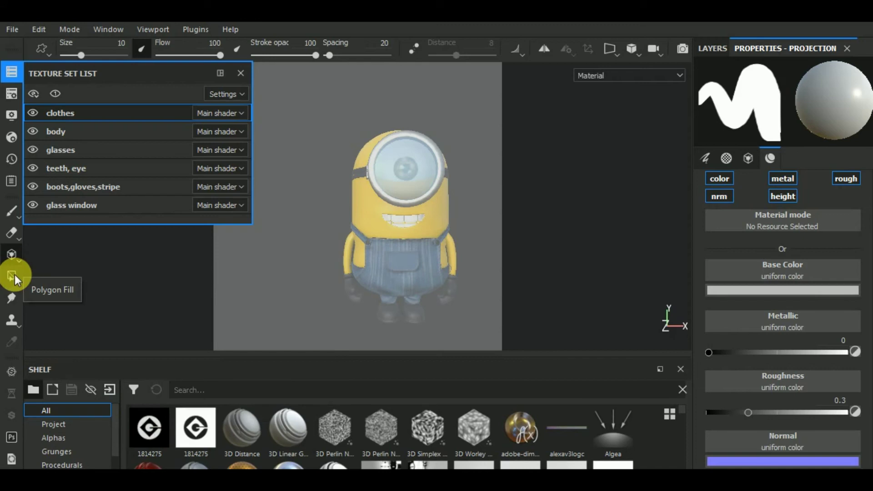
left_click(15, 274)
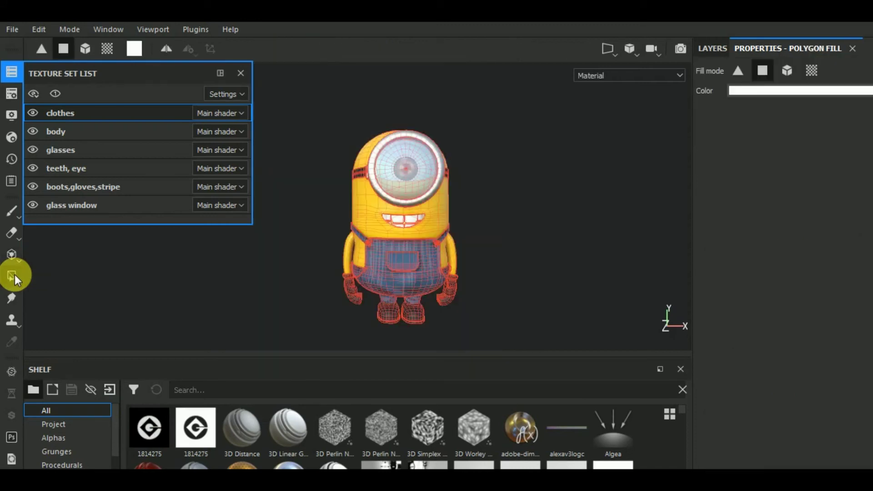
left_click(22, 216)
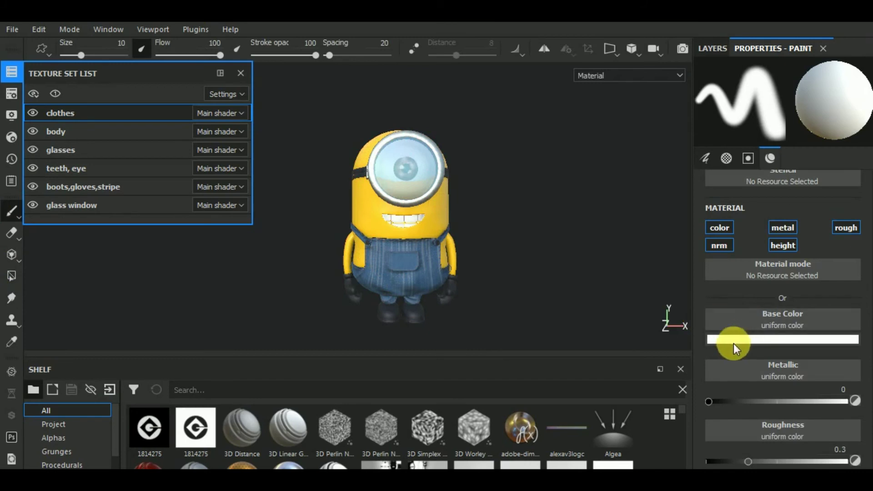
scroll(752, 332, "up", 3)
scroll(752, 332, "up", 2)
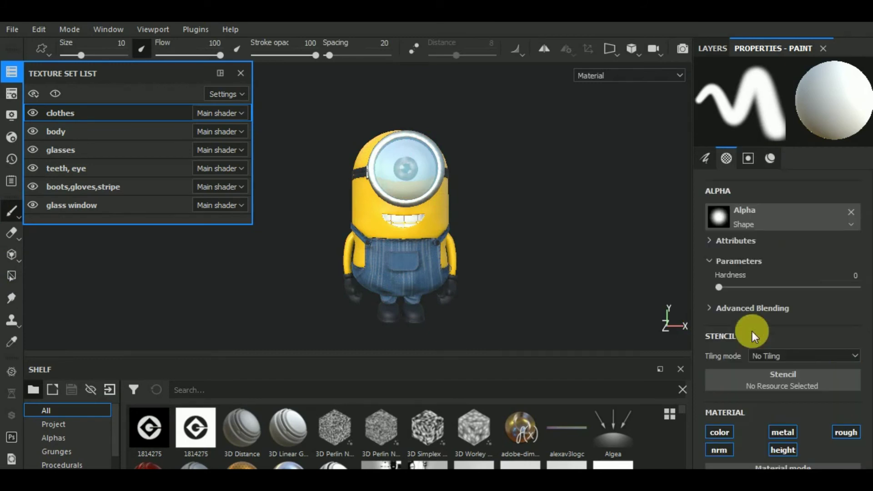
left_click(715, 47)
- Set the 1814275 logo as the brush alpha and enlarge the brush to about 24.61
left_click(773, 48)
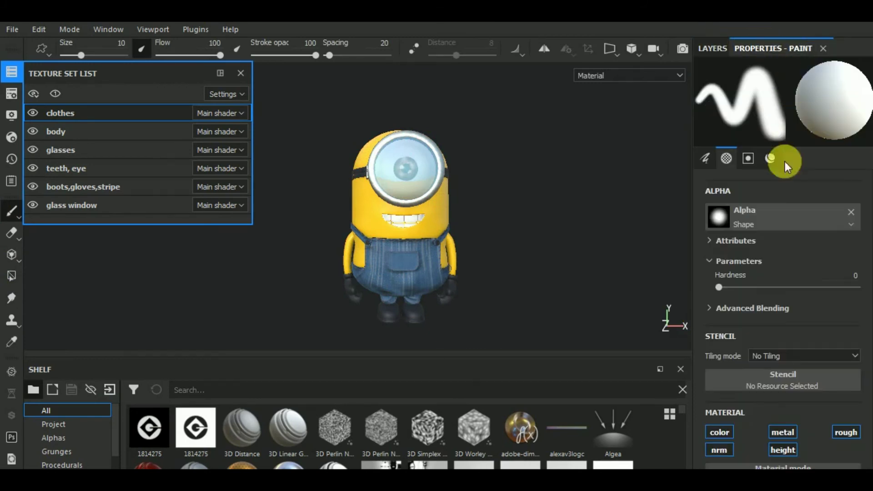
left_click_drag(148, 426, 801, 242)
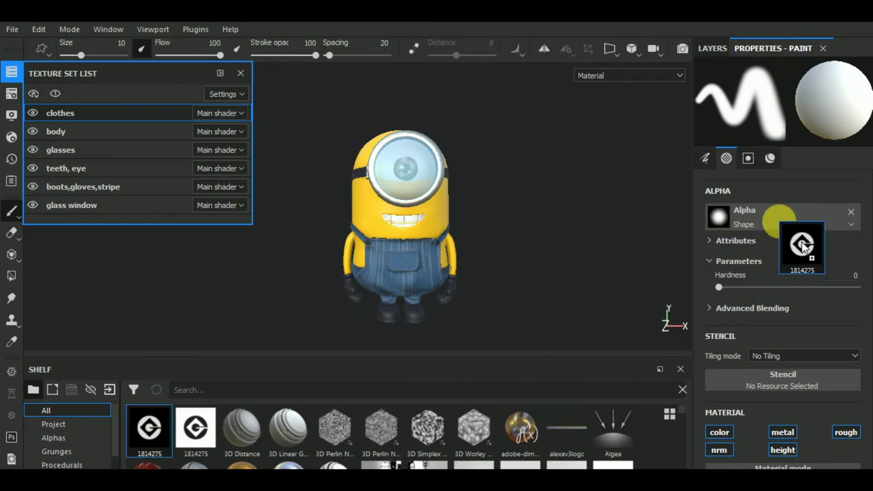
left_click_drag(802, 242, 801, 242)
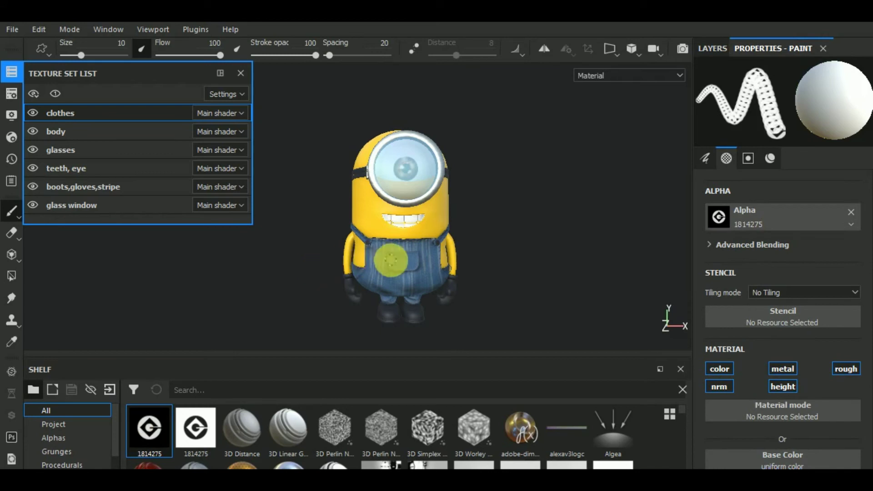
right_click_drag(408, 263, 411, 260, "ctrl")
scroll(408, 263, "up", 1)
mouse_move(559, 273)
left_mouse_down("alt")
mouse_move(569, 309)
mouse_move(564, 301)
left_mouse_up("alt")
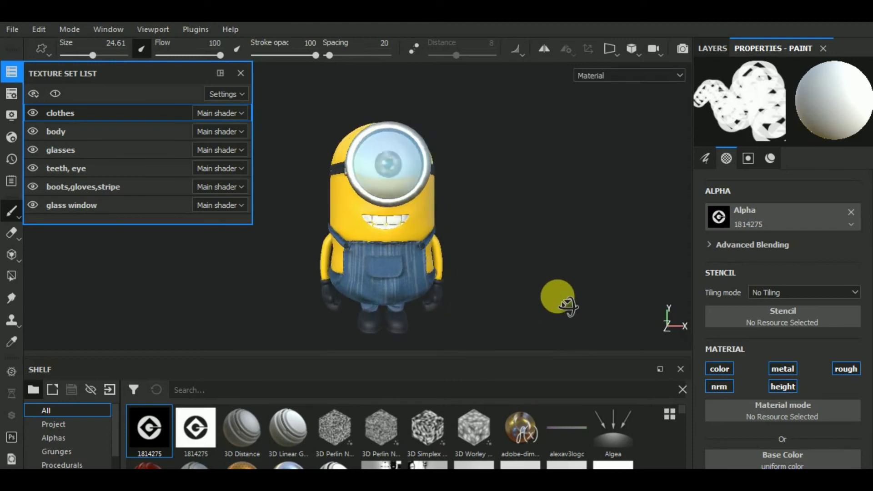
scroll(407, 282, "up", 5)
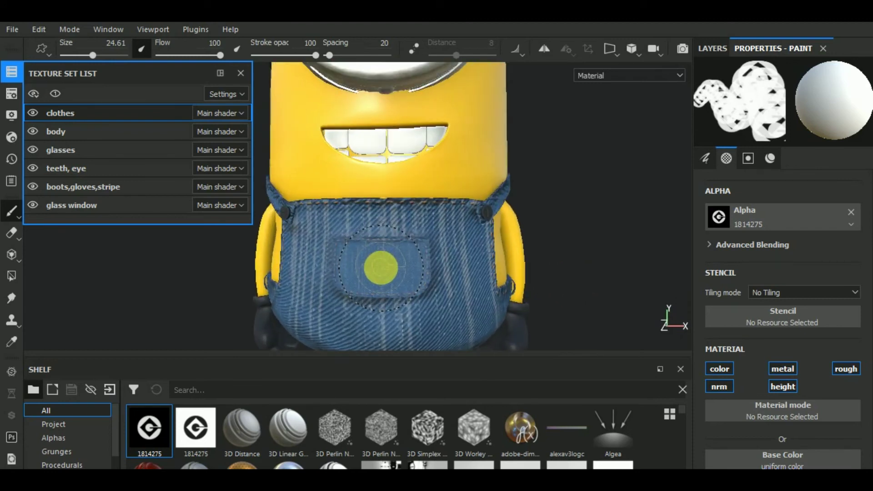
- Shrink the brush to about 19.64, test-stamp the logo on the pocket, then undo it
key("[")
key("[")
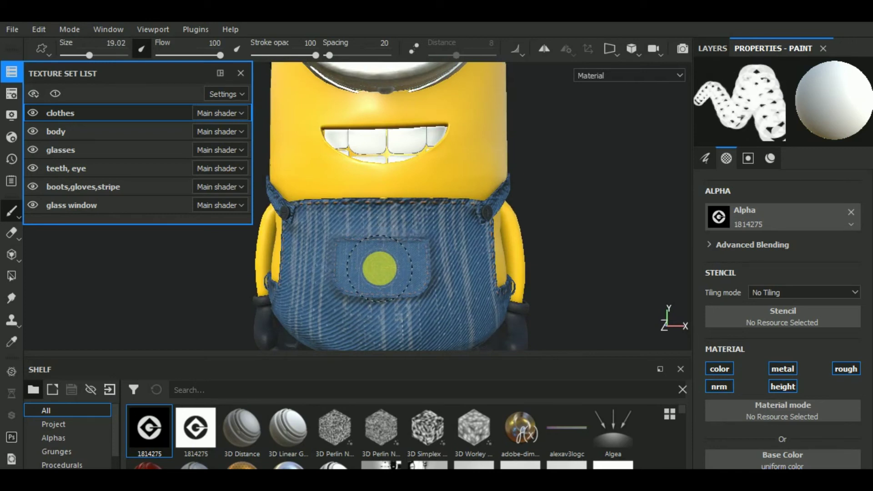
scroll(778, 192, "up", 4)
scroll(773, 209, "up", 6)
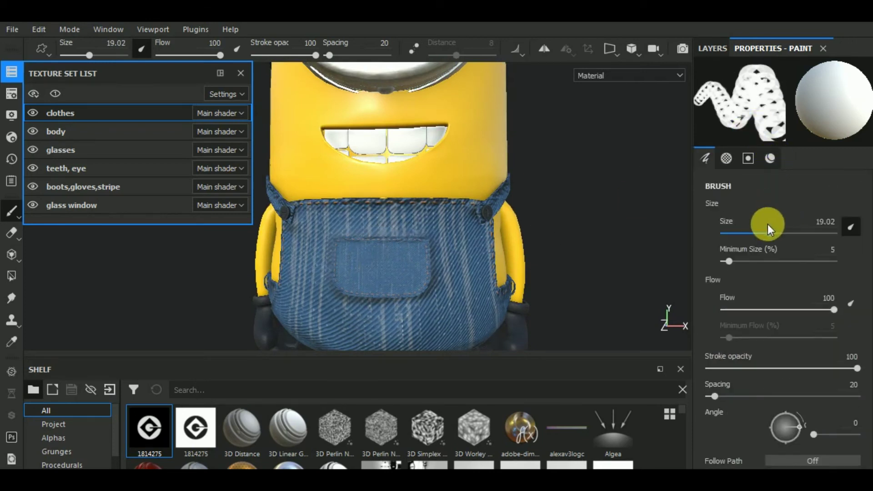
left_click_drag(769, 233, 768, 232)
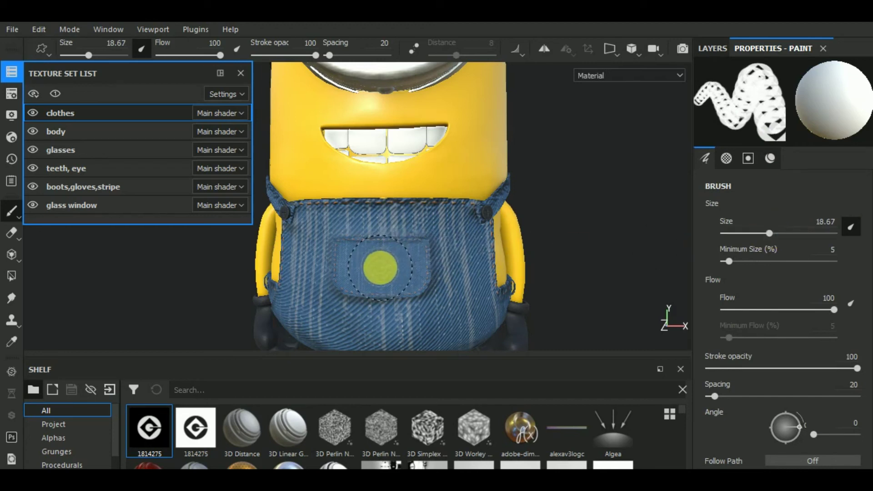
left_click_drag(767, 234, 770, 235)
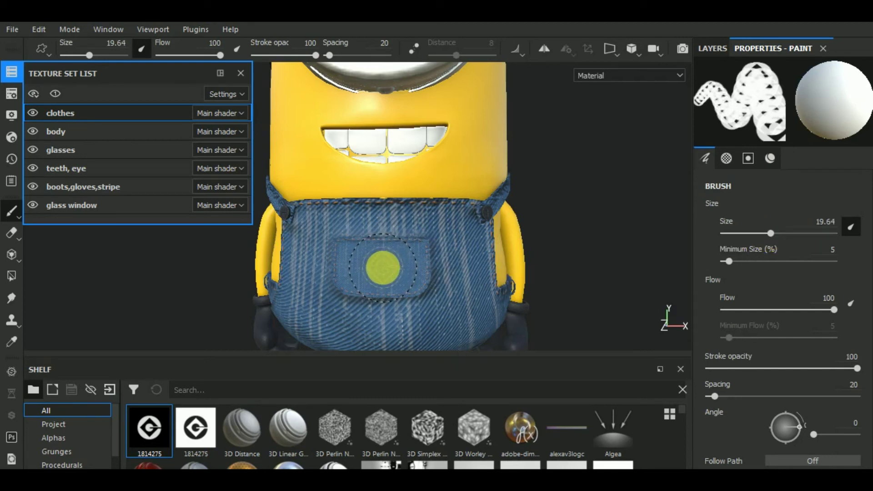
left_click(383, 268)
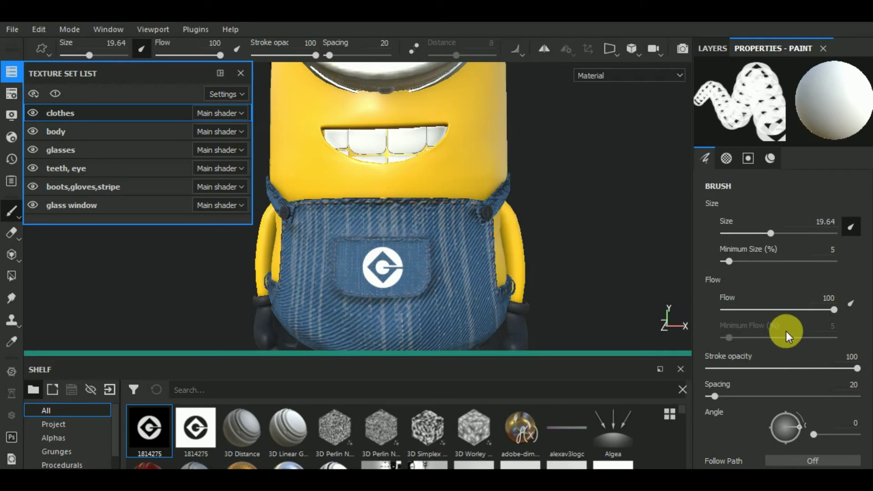
key("ctrl+z")
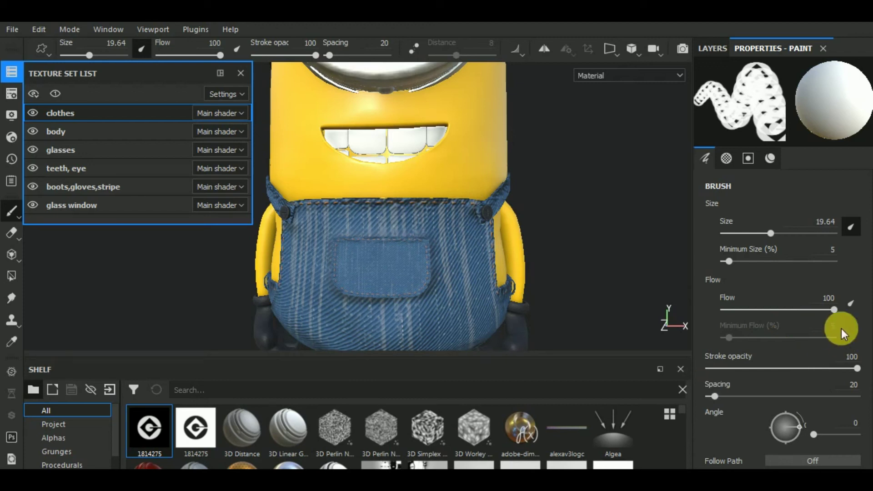
- Set the brush base colour to almost pure black (0.002)
scroll(856, 267, "down", 4)
scroll(854, 285, "down", 6)
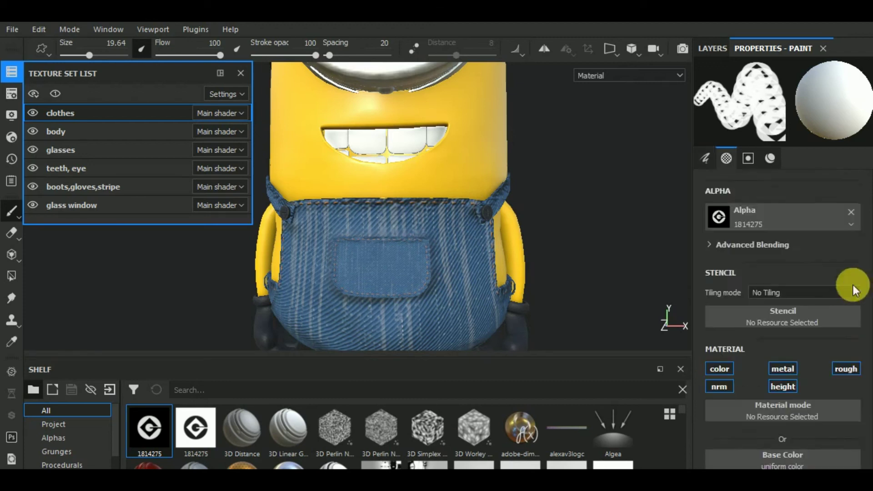
scroll(846, 296, "down", 3)
left_click(801, 347)
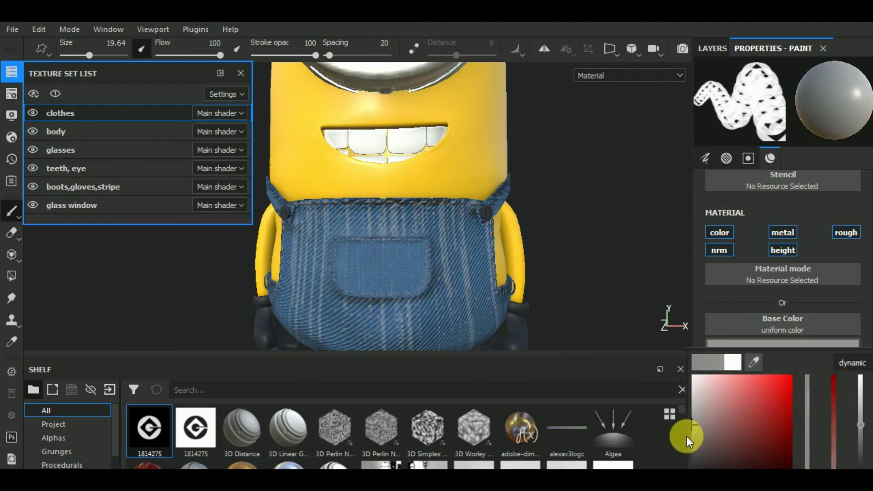
mouse_move(687, 436)
left_mouse_down()
mouse_move(685, 466)
mouse_move(695, 468)
left_mouse_up()
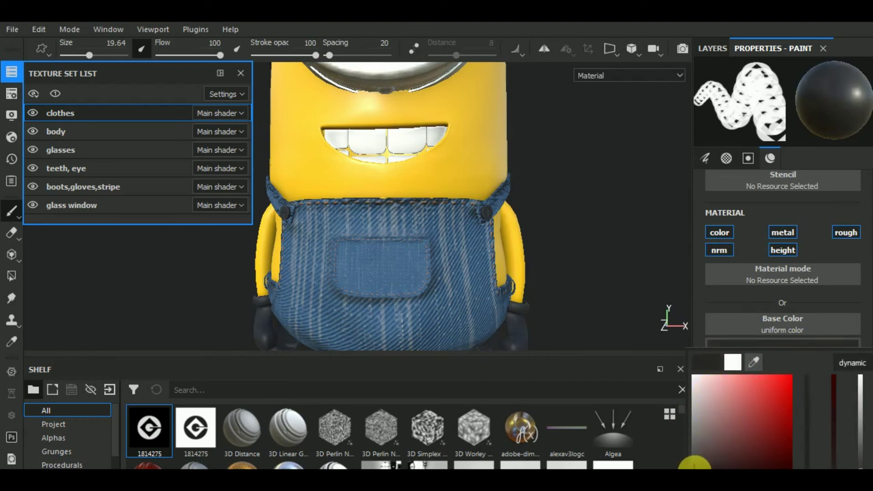
left_click(774, 204)
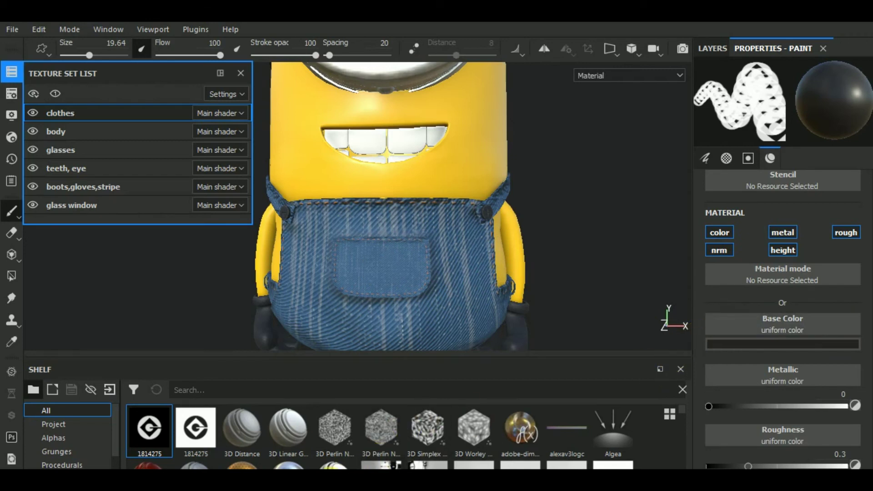
scroll(782, 346, "down", 2)
left_click(744, 264)
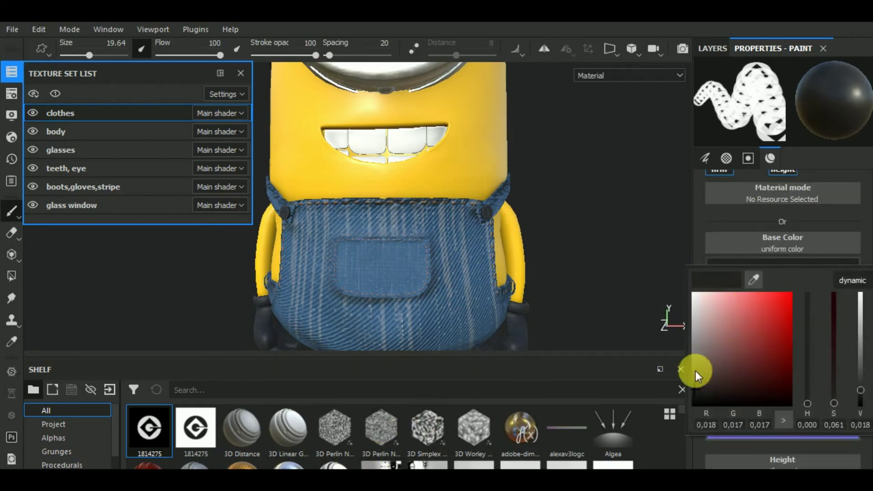
left_click_drag(695, 388, 686, 403)
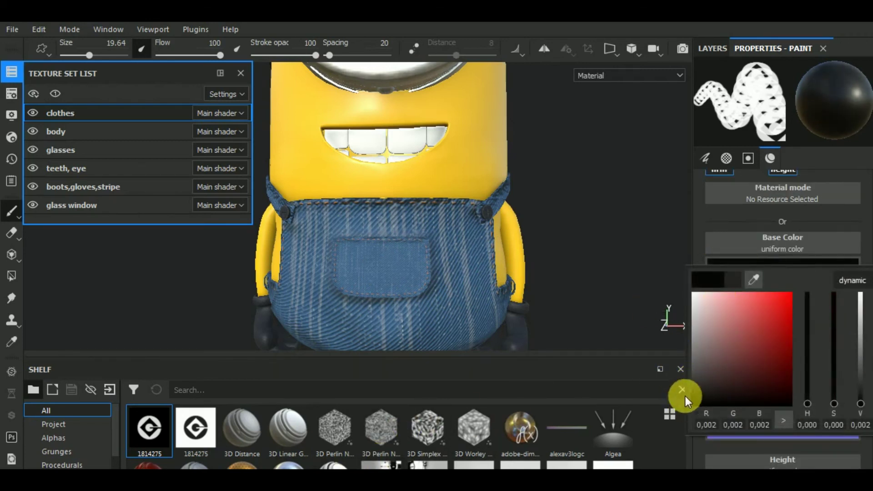
left_click(725, 219)
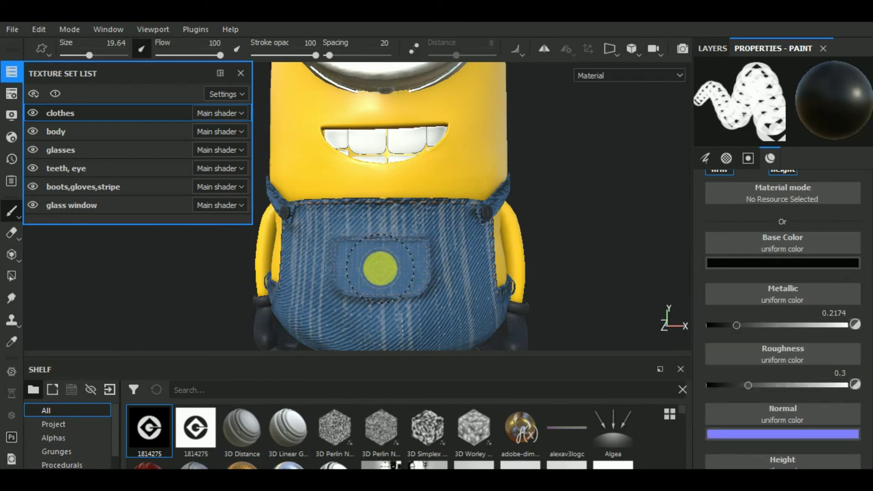
- Stamp the dark logo onto the overalls pocket and frame the minion
left_click(380, 269)
scroll(532, 286, "down", 1)
scroll(532, 286, "down", 1)
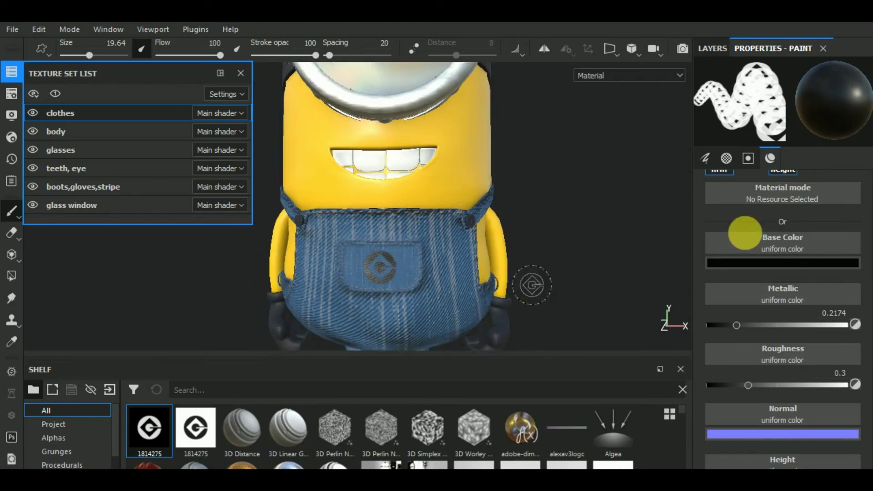
key("f")
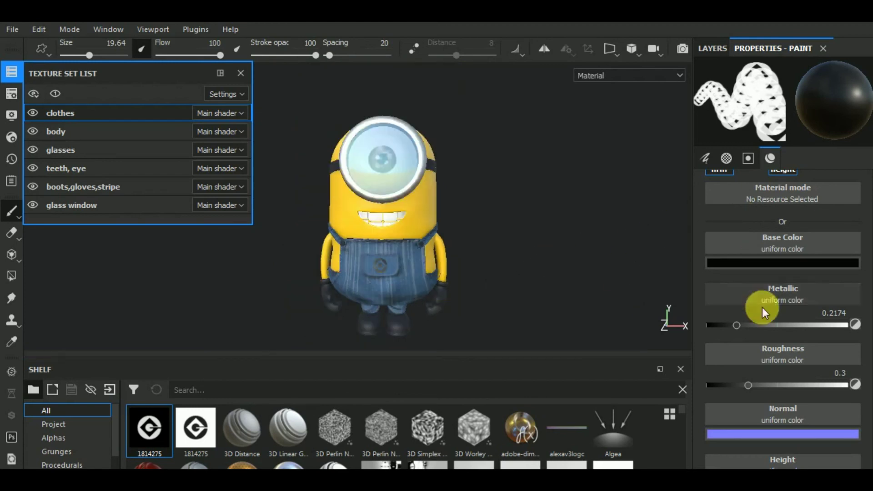
scroll(544, 292, "up", 2)
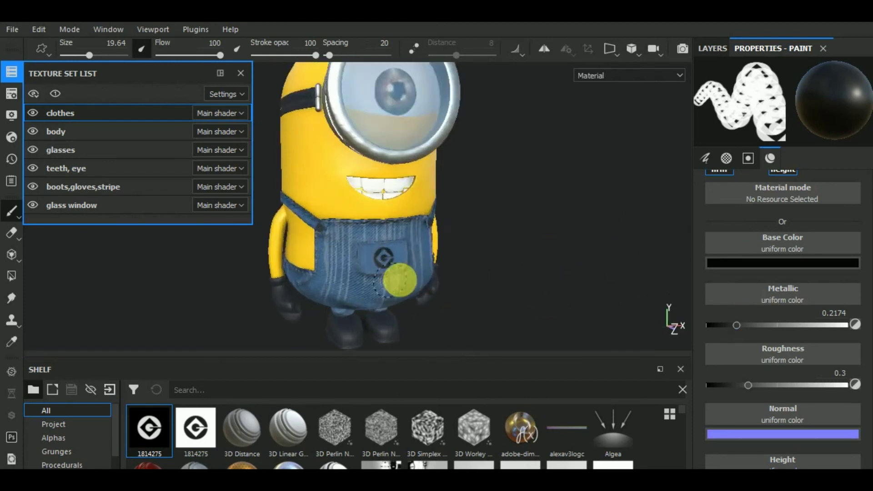
scroll(556, 303, "up", 3)
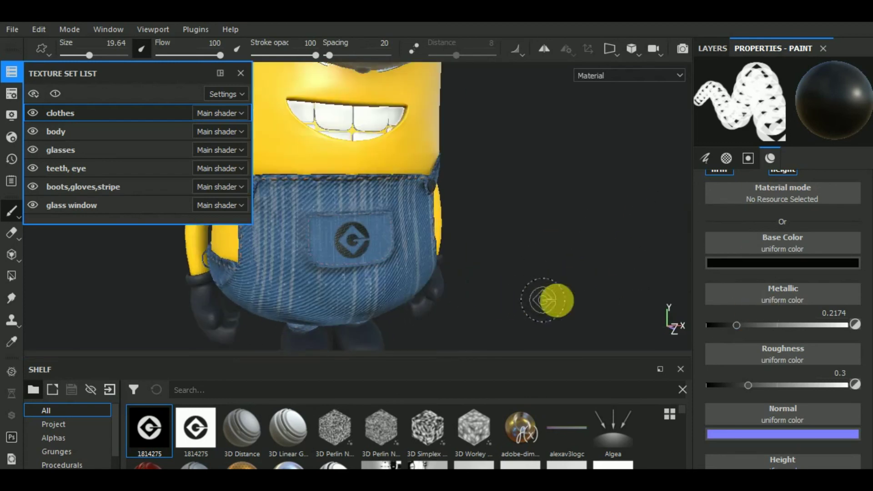
- Set the logo paint's metallic value to 0
left_click(802, 325)
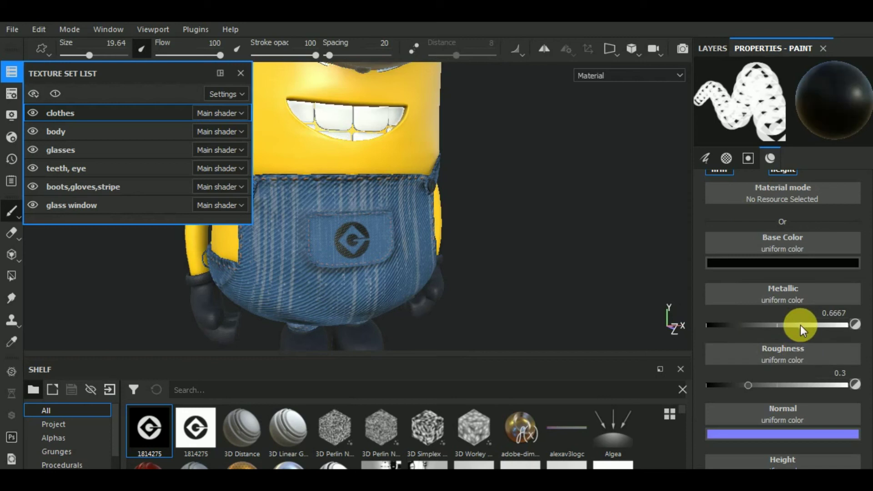
left_click(727, 324)
left_click(807, 385)
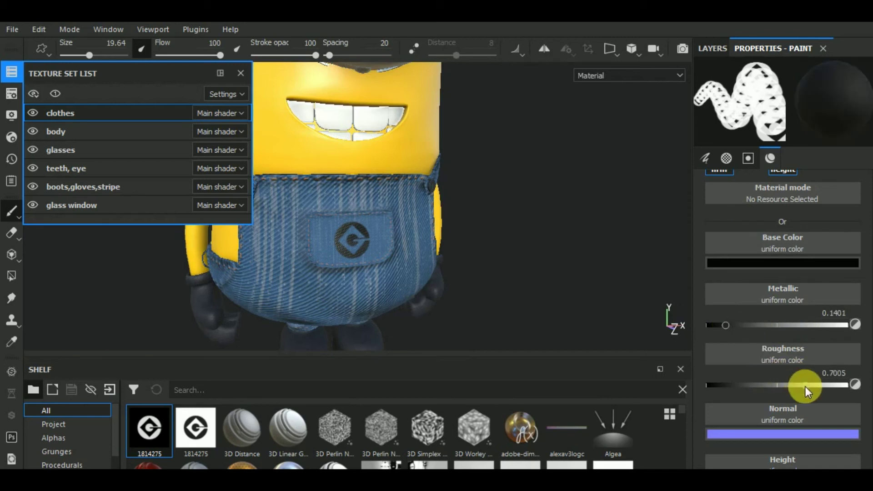
left_click_drag(542, 273, 546, 256, "alt")
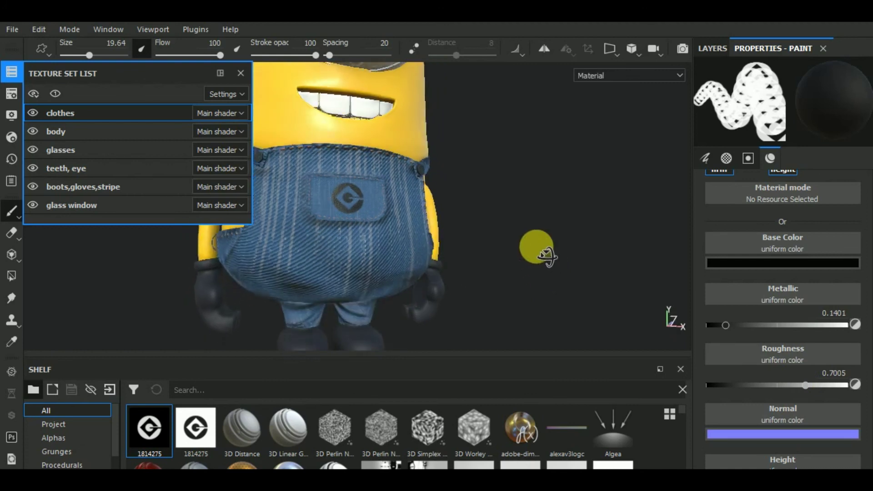
key("f")
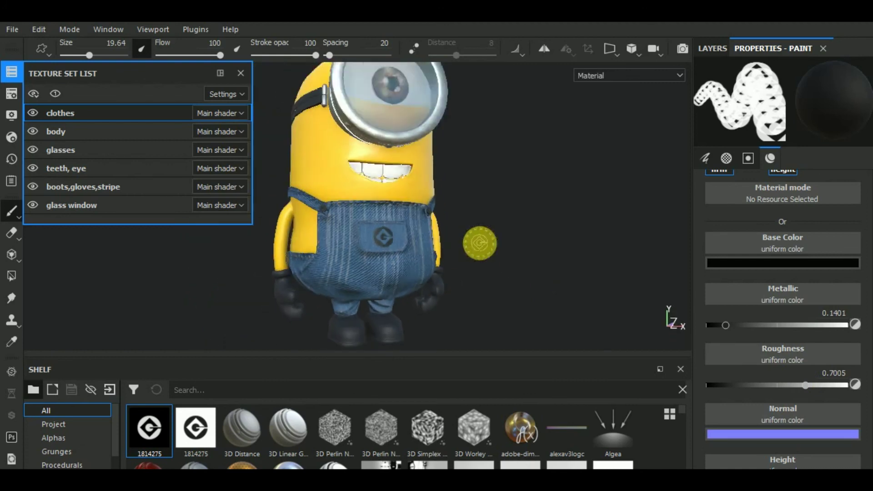
left_click_drag(511, 250, 514, 293, "alt")
left_click_drag(725, 325, 690, 326)
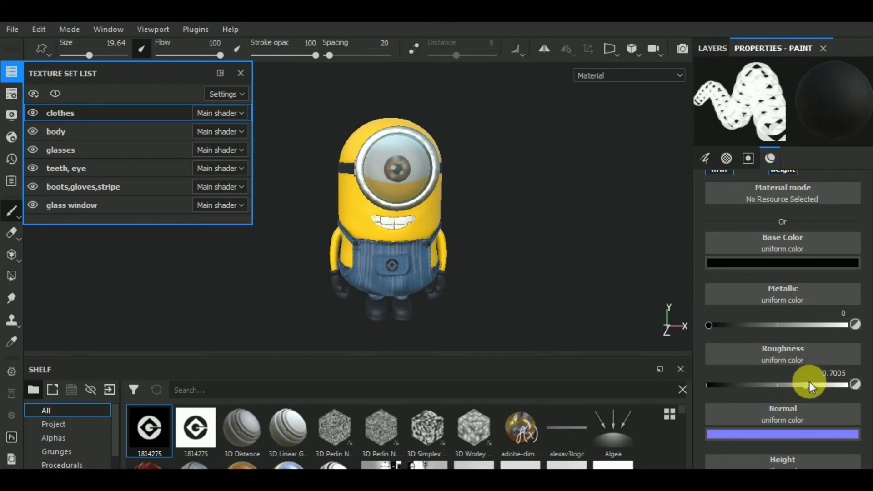
- Raise the logo paint's roughness to about 0.7923 and orbit to check the pocket
left_click(818, 386)
left_click_drag(474, 285, 494, 263, "alt")
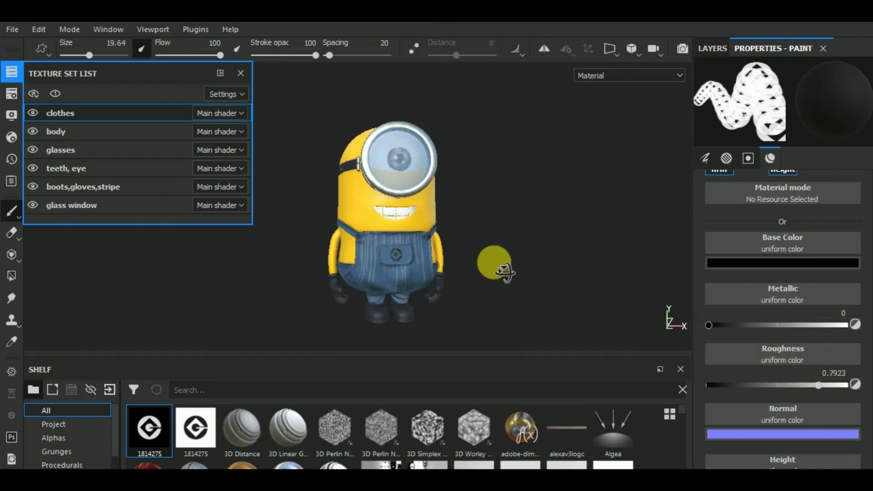
scroll(419, 266, "up", 3)
scroll(413, 271, "up", 3)
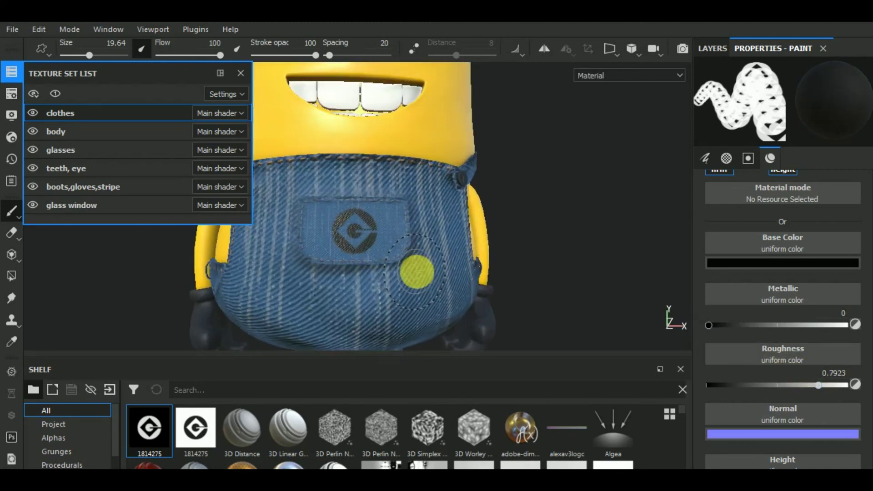
scroll(416, 272, "down", 5)
scroll(416, 270, "down", 2)
mouse_move(562, 273)
left_mouse_down("alt")
mouse_move(504, 288)
mouse_move(588, 299)
mouse_move(620, 292)
mouse_move(585, 306)
mouse_move(563, 299)
mouse_move(575, 282)
mouse_move(562, 285)
left_mouse_up("alt")
scroll(562, 299, "down", 3)
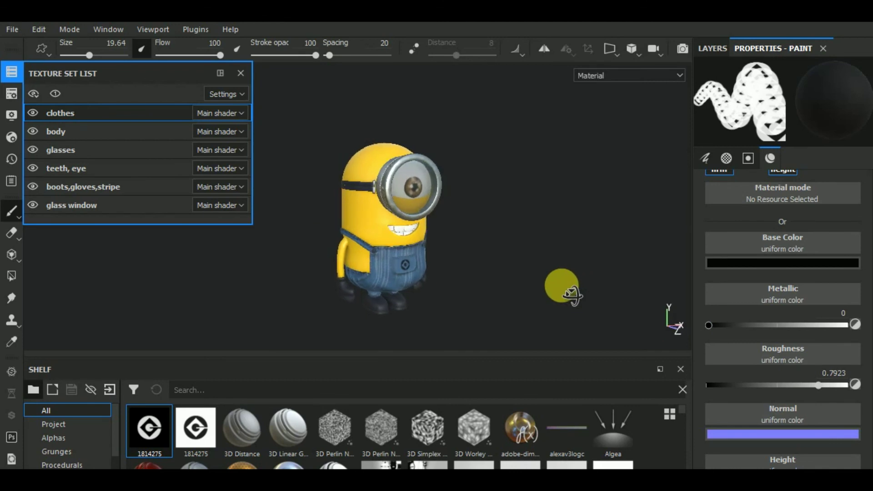
- Change the body texture set's base colour to a warmer golden yellow (0.760, 0.464, 0.063)
left_click(64, 132)
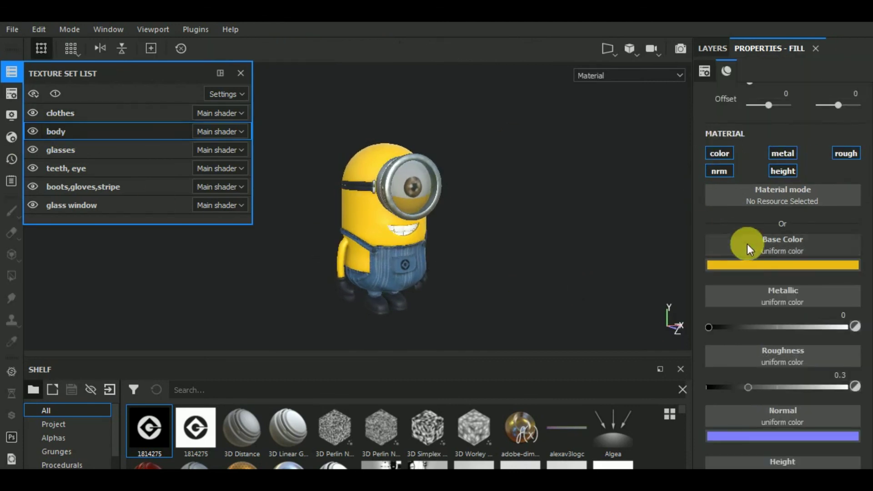
left_click(755, 265)
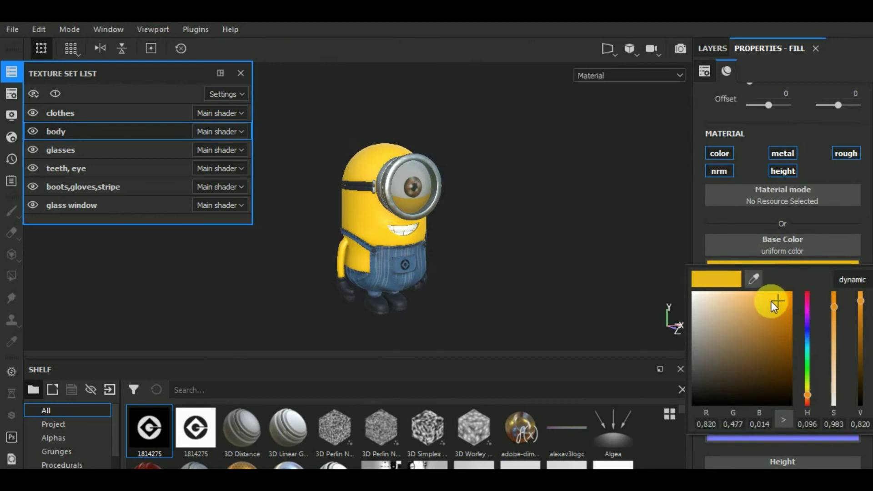
left_click(755, 301)
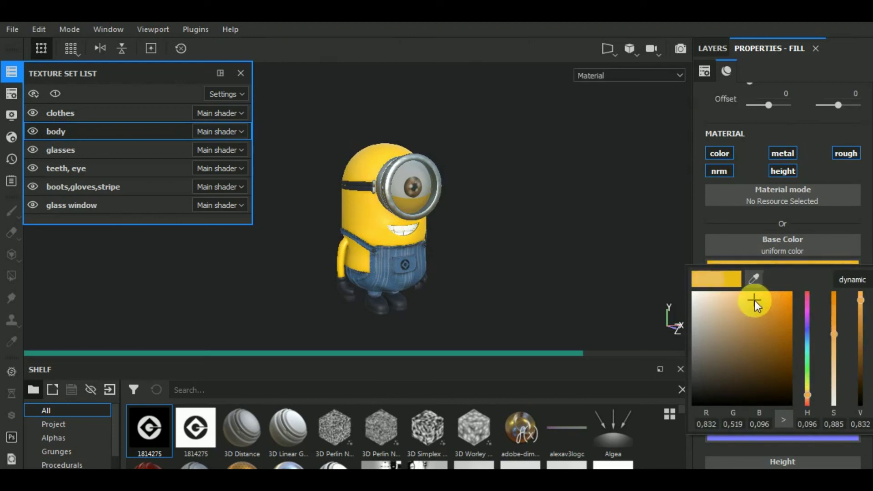
left_click_drag(756, 301, 755, 306)
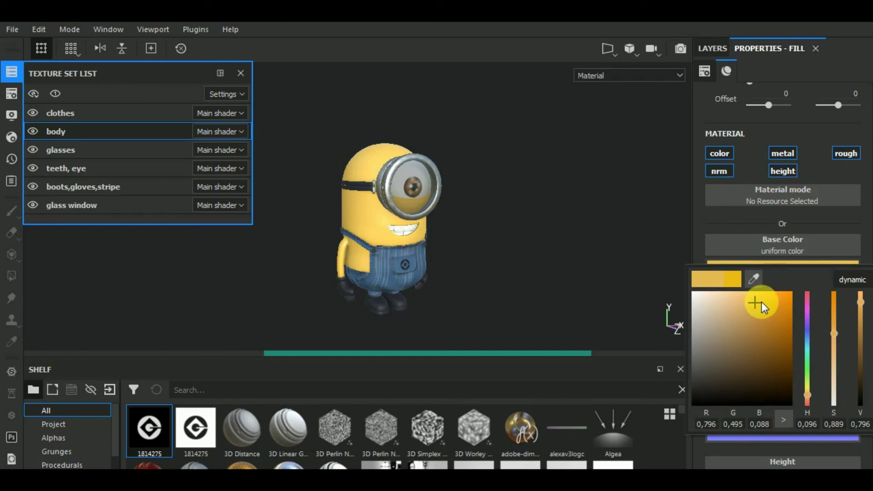
left_click_drag(763, 302, 760, 304)
left_click(760, 305)
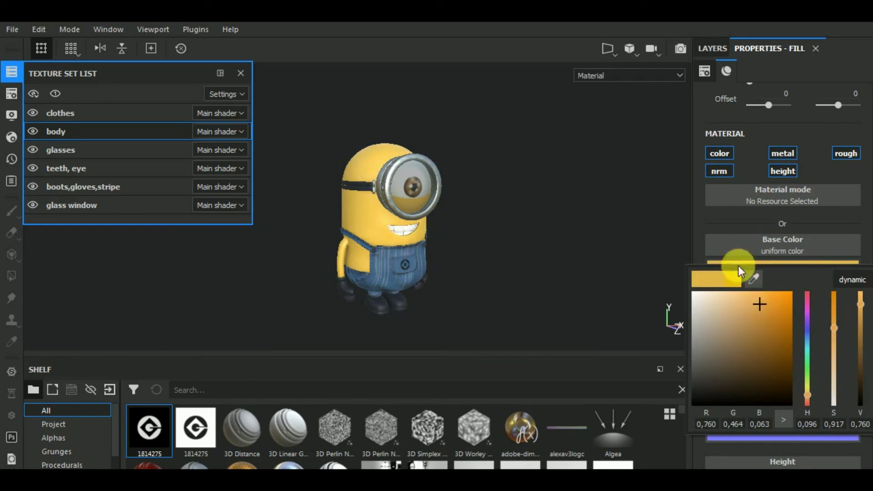
left_click(11, 72)
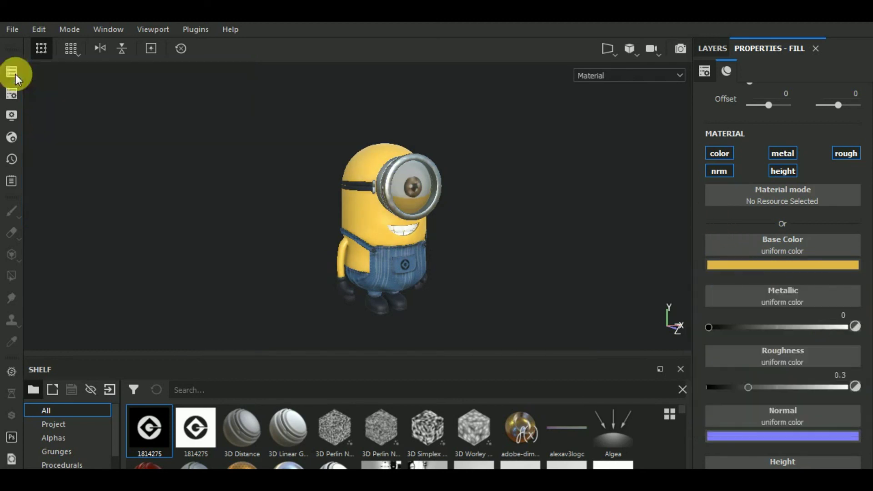
mouse_move(533, 272)
left_mouse_down("alt")
mouse_move(446, 267)
mouse_move(520, 284)
mouse_move(515, 289)
mouse_move(236, 206)
left_mouse_up("alt")
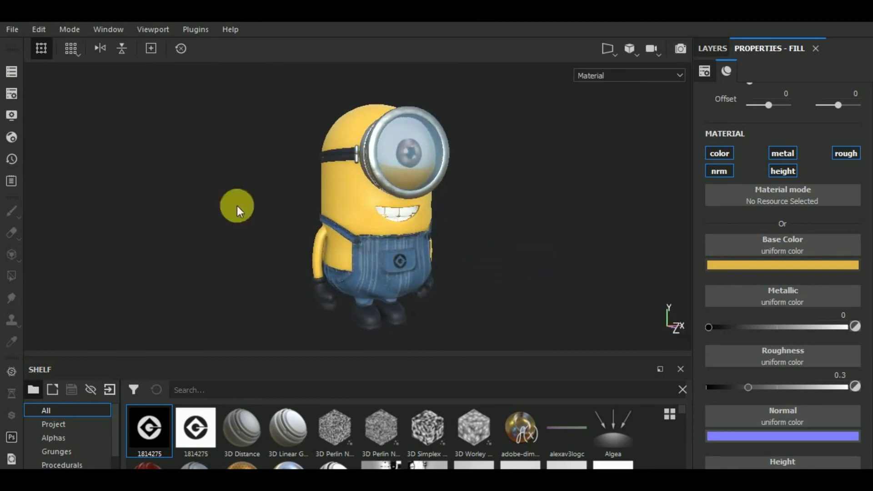
- Select the clothes texture set and expand its Fabric Denim folder in the layer stack
left_click(11, 74)
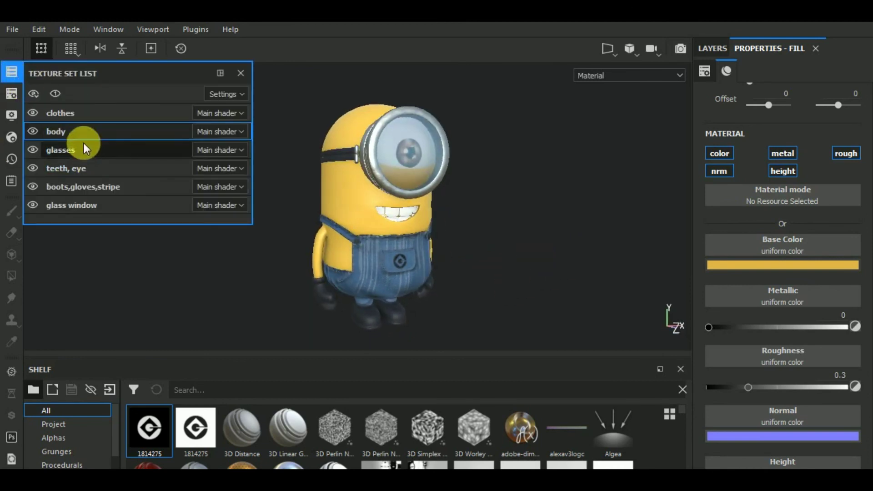
left_click(80, 119)
key("1")
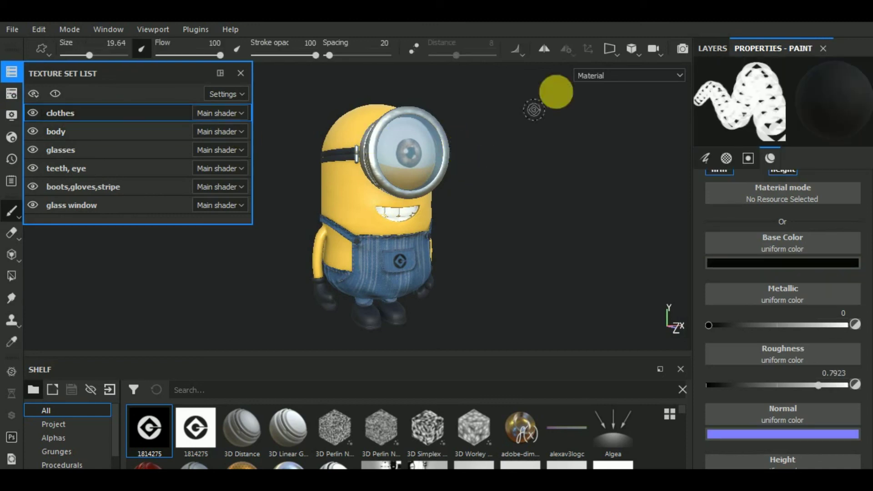
left_click(713, 48)
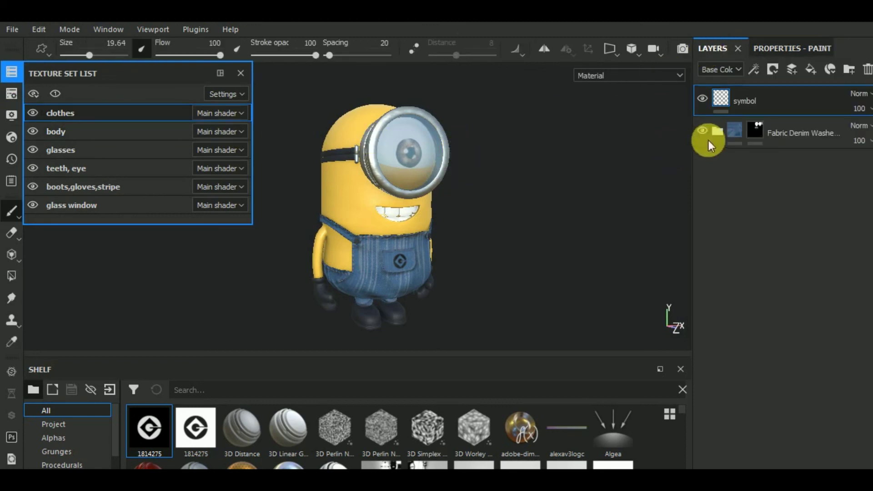
left_click(718, 132)
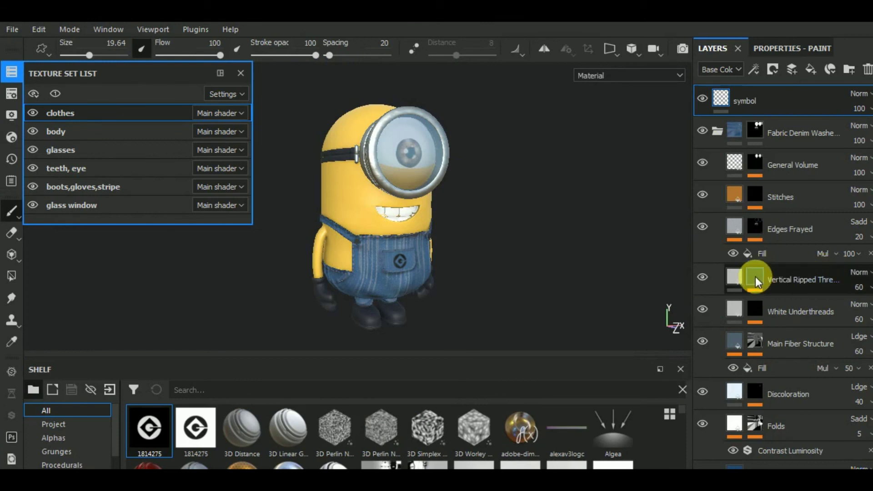
- Set the Vertical Ripped Threads mask noise to Balance 0.23 and Contrast 0.21
left_click(779, 287)
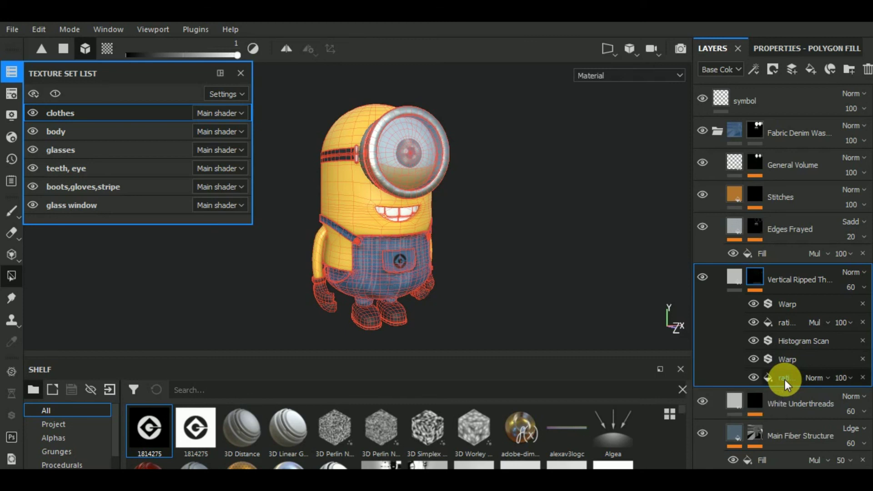
left_click(785, 380)
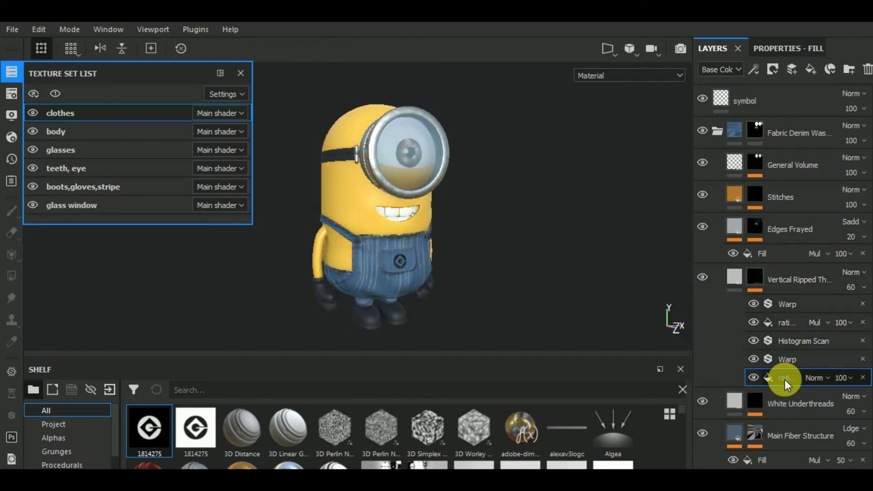
left_click(785, 45)
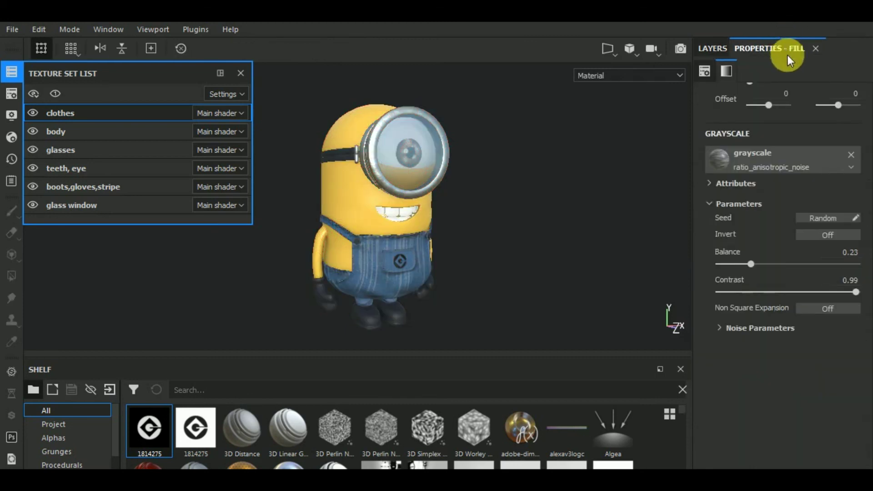
left_click(742, 266)
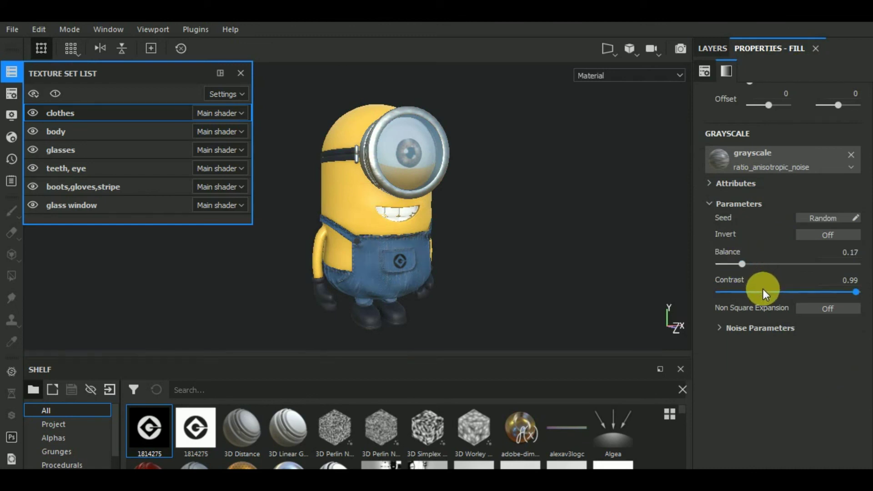
left_click(750, 264)
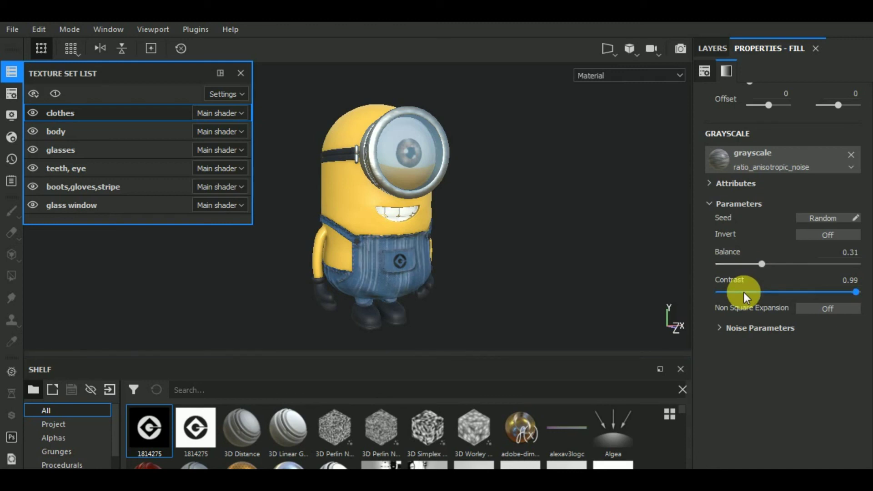
left_click(752, 264)
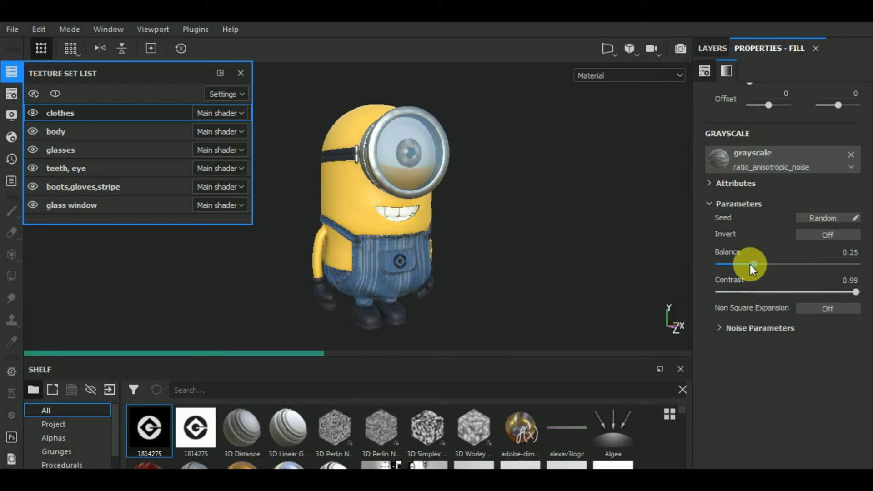
left_click(751, 263)
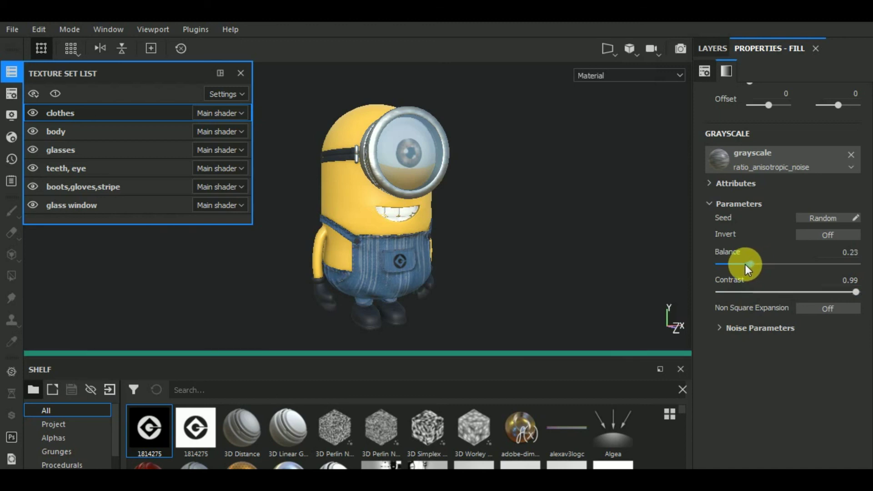
left_click(747, 292)
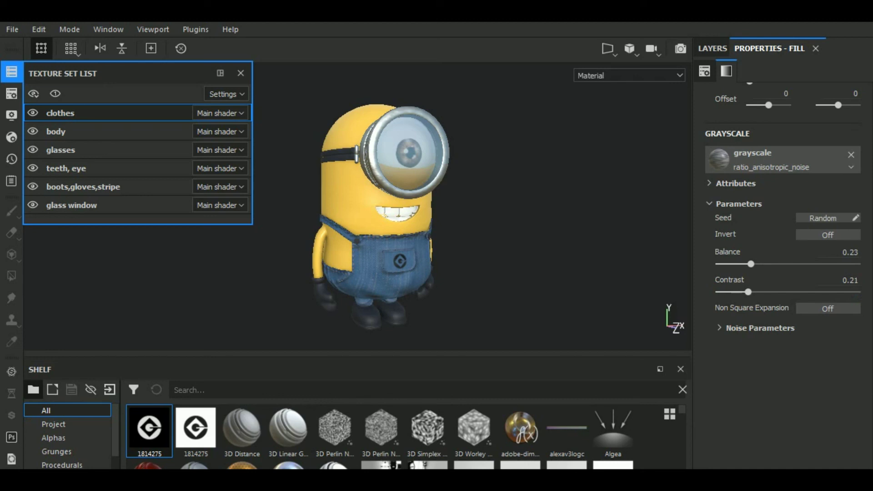
- Orbit and zoom around the finished minion, close the Texture Set List, and pan the view
mouse_move(494, 299)
left_mouse_down("alt")
mouse_move(496, 276)
mouse_move(444, 288)
mouse_move(503, 312)
mouse_move(482, 327)
mouse_move(567, 310)
mouse_move(368, 266)
left_mouse_up("alt")
scroll(400, 269, "up", 2)
scroll(387, 270, "up", 3)
scroll(396, 272, "up", 3)
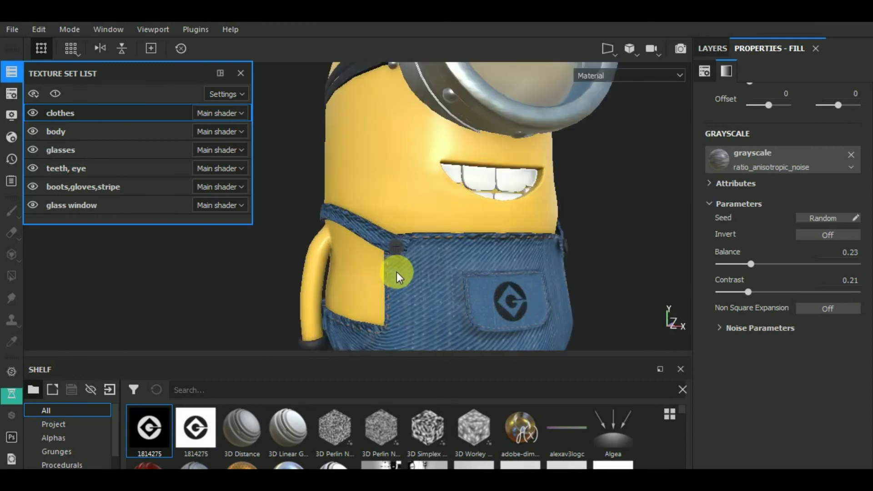
scroll(397, 272, "down", 2)
scroll(397, 272, "down", 2)
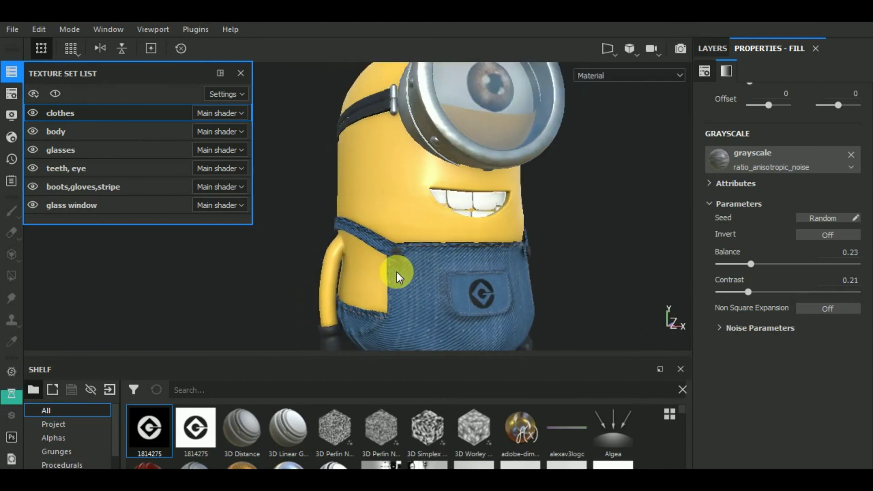
scroll(396, 272, "down", 2)
scroll(422, 272, "down", 2)
mouse_move(575, 279)
left_mouse_down("alt")
mouse_move(559, 264)
mouse_move(503, 288)
mouse_move(482, 282)
mouse_move(568, 298)
mouse_move(575, 288)
mouse_move(550, 295)
left_mouse_up("alt")
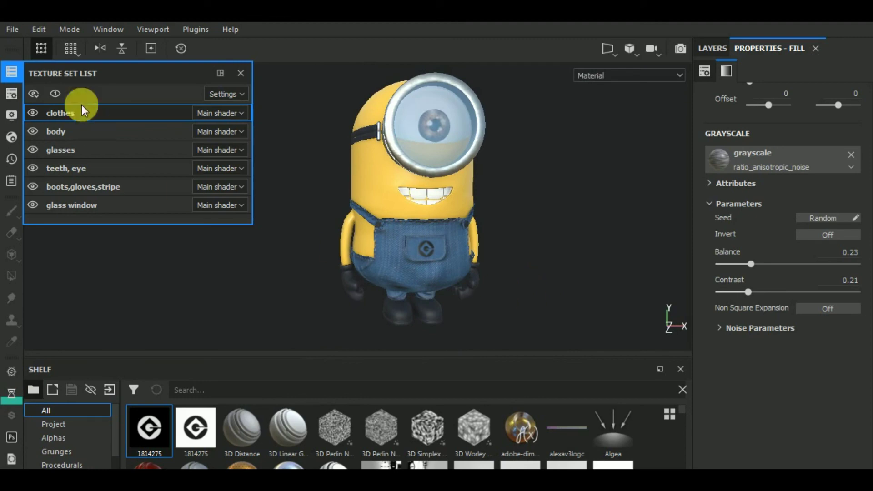
left_click(12, 71)
mouse_move(560, 238)
middle_mouse_down("alt")
mouse_move(561, 264)
mouse_move(552, 269)
middle_mouse_up("alt")
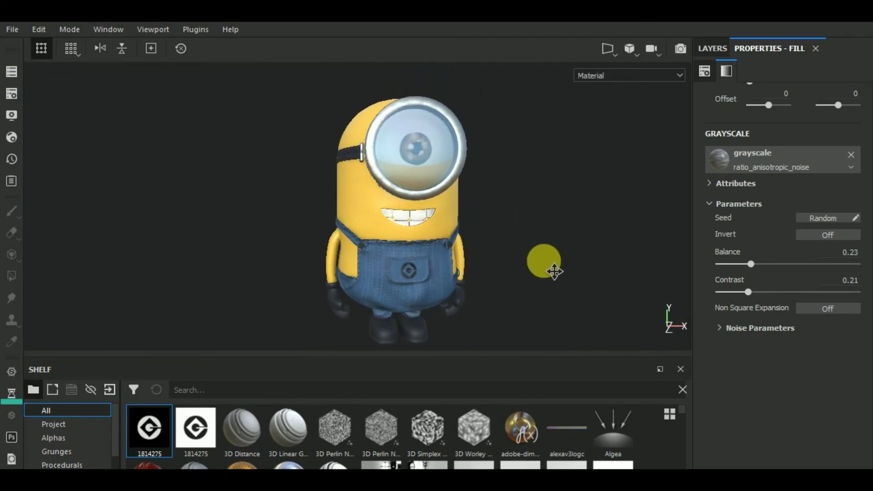